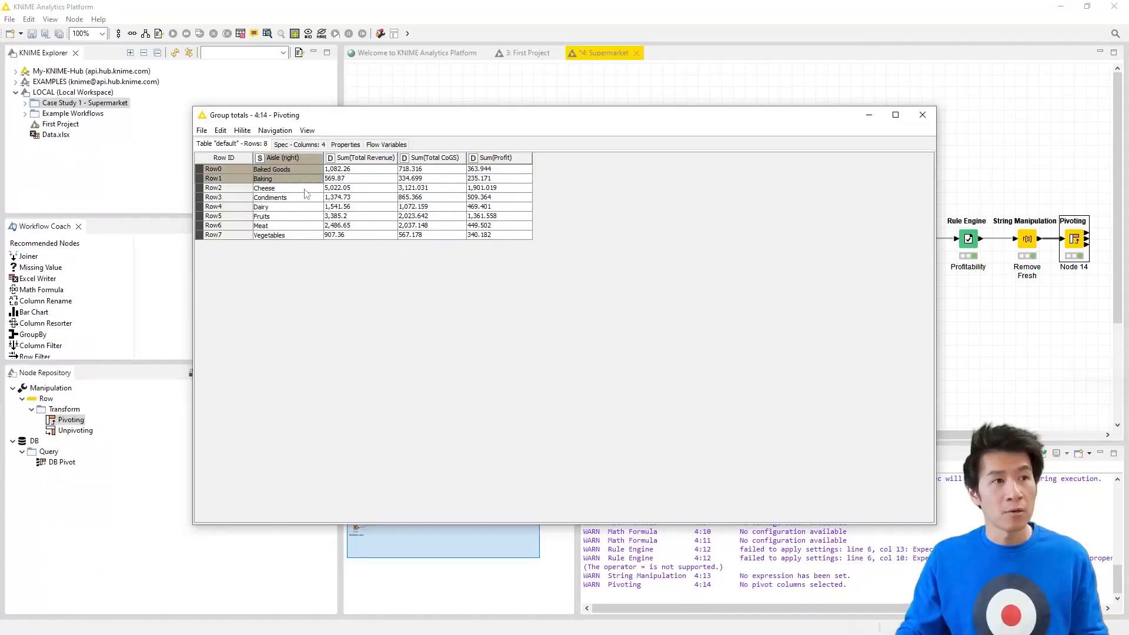
- Examine the aisle rows in the pivoted group totals table and the 2023 Sales grouped bar chart
{"action": "left_click_drag", "start_coordinate": [306, 194], "coordinate": [308, 227]}
{"action": "left_click", "coordinate": [366, 170]}
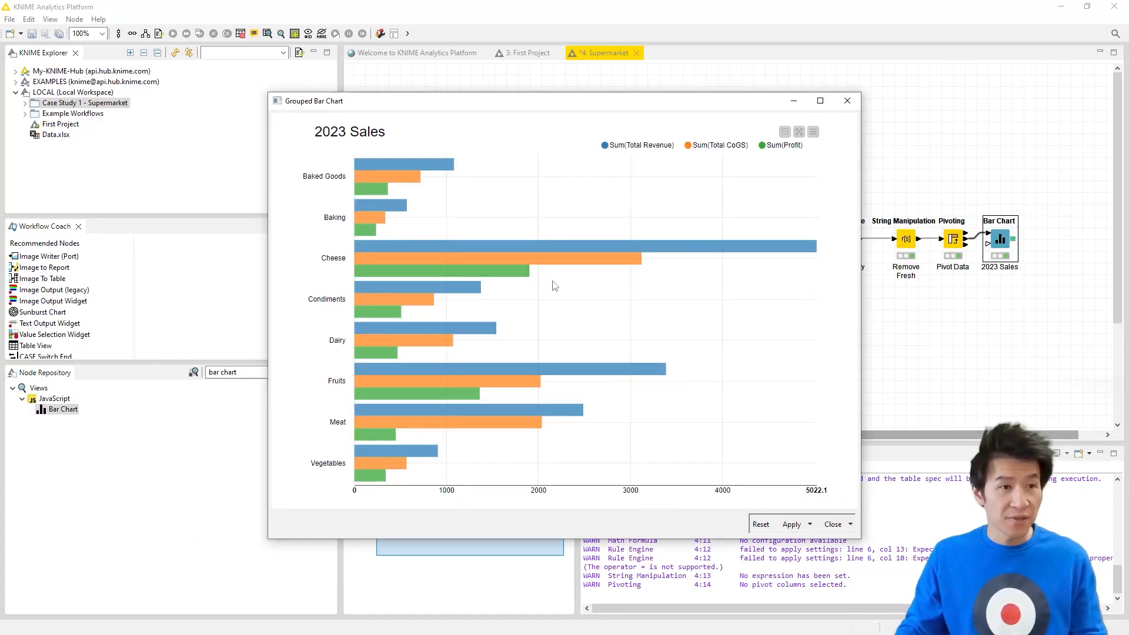
{"action": "mouse_move", "coordinate": [506, 272]}
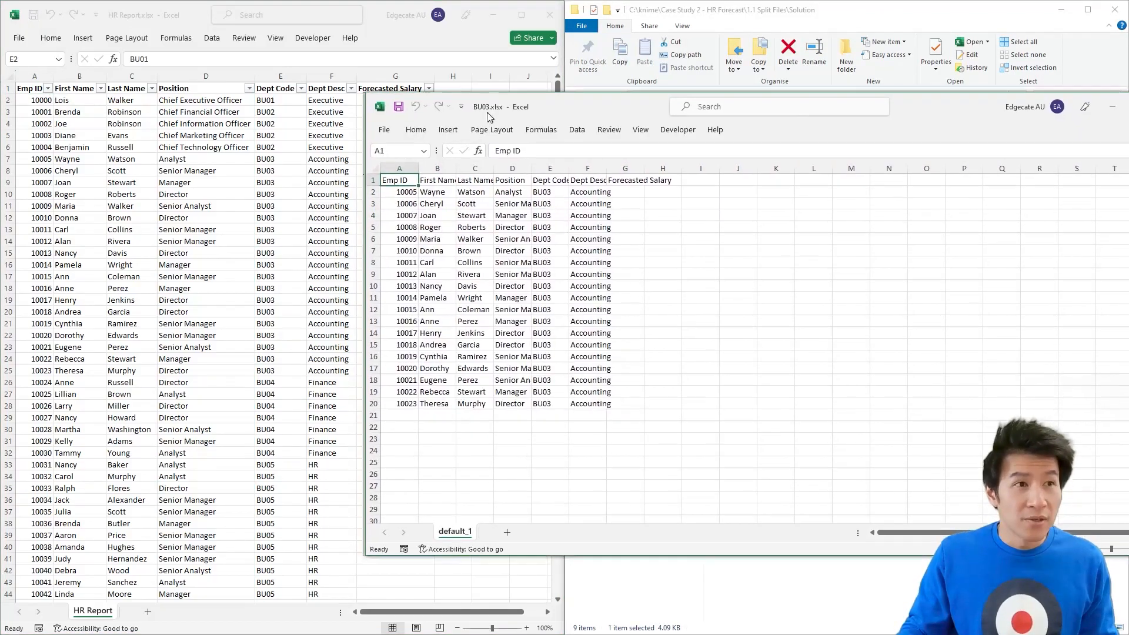
- In the Excel file BU03.xlsx, fill Forecasted Salary from the first employee down with sample numbers such as 536546, 56754 and 654
{"action": "left_click", "coordinate": [632, 190]}
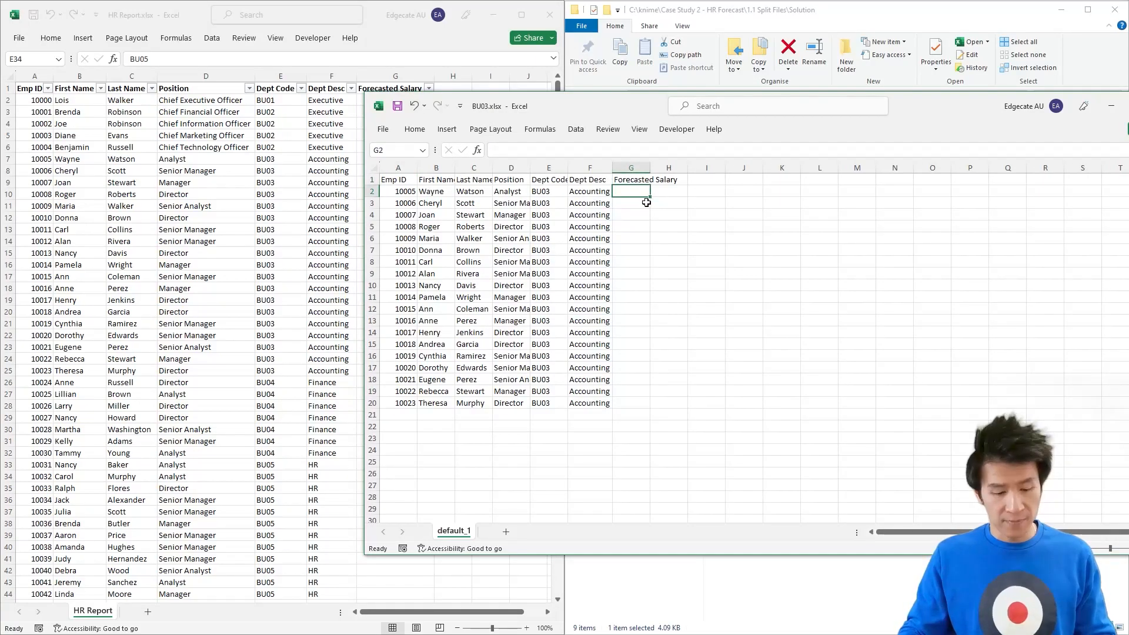
{"action": "type", "text": "536546 4567 56754 654 654 64 6 45"}
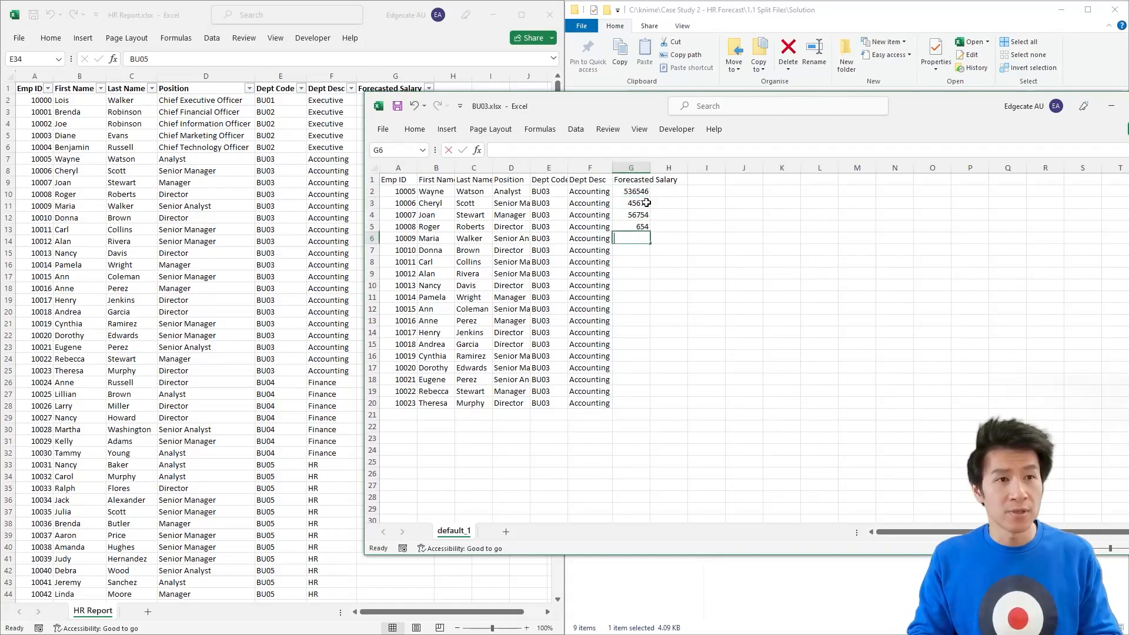
{"action": "type", "text": "6 546 45 6"}
{"action": "key", "text": "Up"}
{"action": "key", "text": "Up"}
{"action": "key", "text": "Up"}
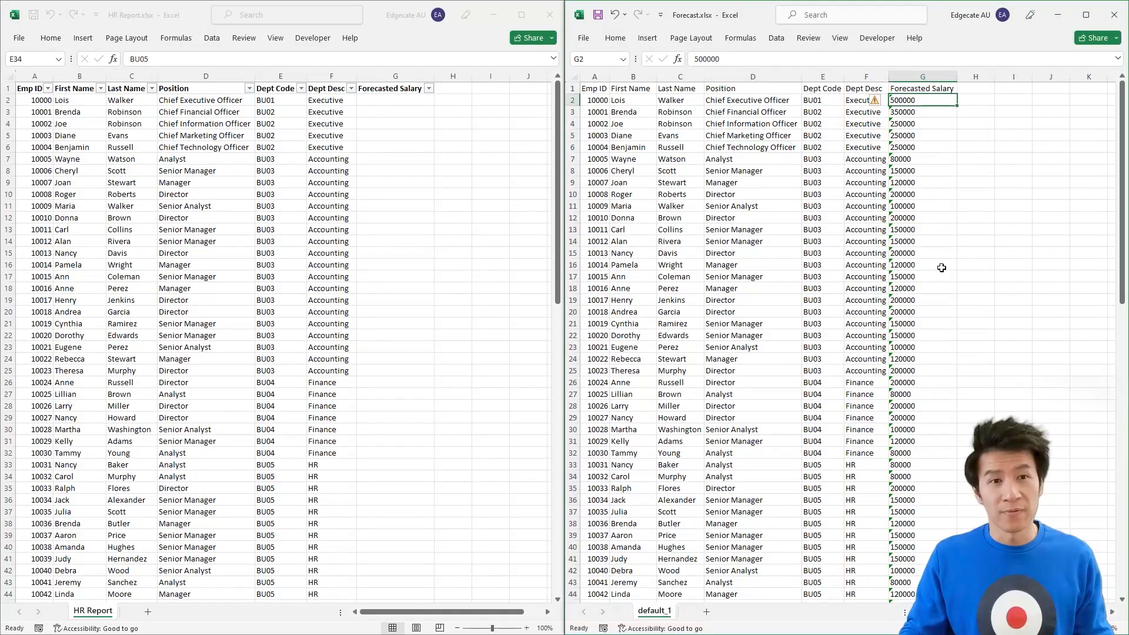
- Look through the Forecasted Salary values of all employees in Forecast.xlsx
{"action": "scroll", "coordinate": [940, 269], "scroll_direction": "down", "scroll_amount": 20}
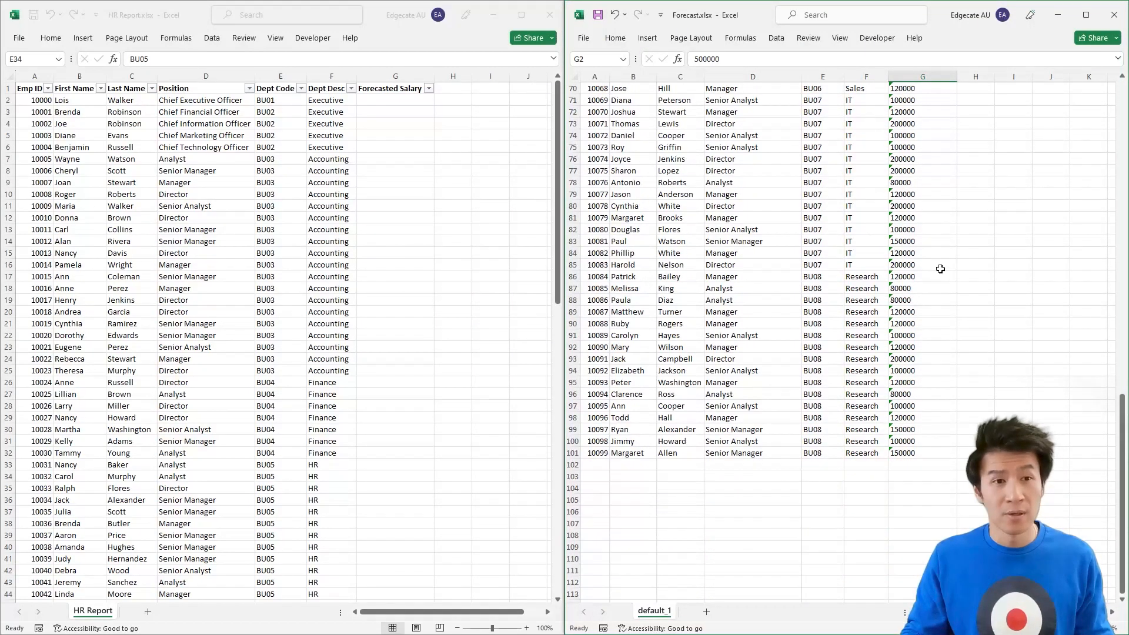
{"action": "scroll", "coordinate": [940, 269], "scroll_direction": "up", "scroll_amount": 20}
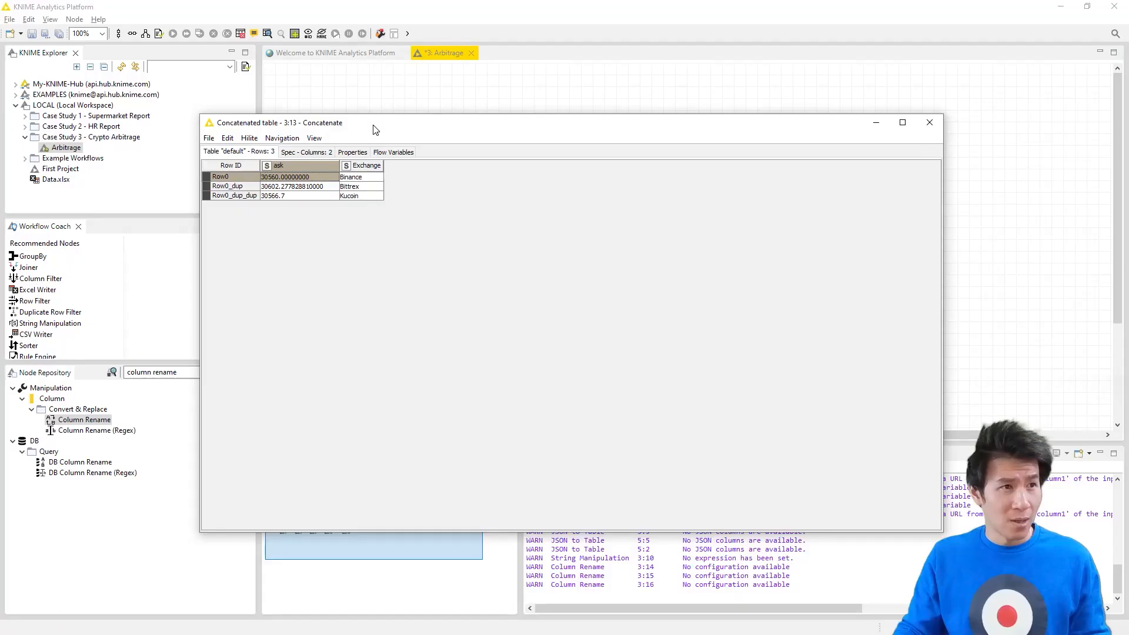
- In KNIME, compare the ask prices of the Binance, Bittrex and Kucoin rows in the concatenated table
{"action": "left_click", "coordinate": [318, 188]}
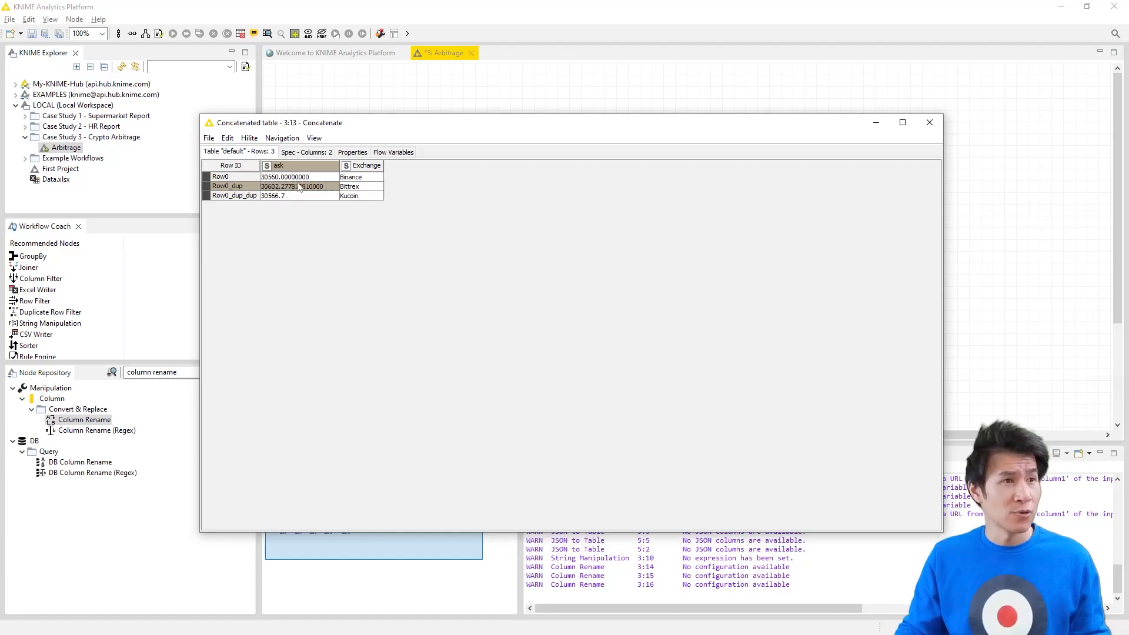
{"action": "left_click", "coordinate": [360, 188]}
{"action": "key", "text": "Up"}
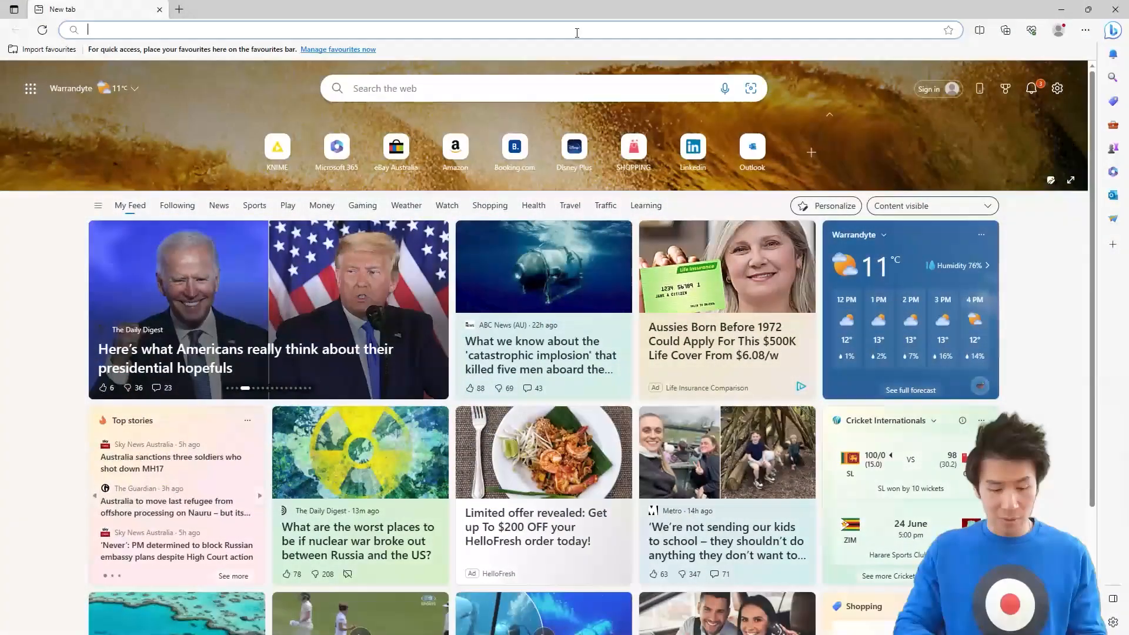
- In the web browser, go to knime.org, open the KNIME download page and accept its cookies
{"action": "type", "text": "knime.org"}
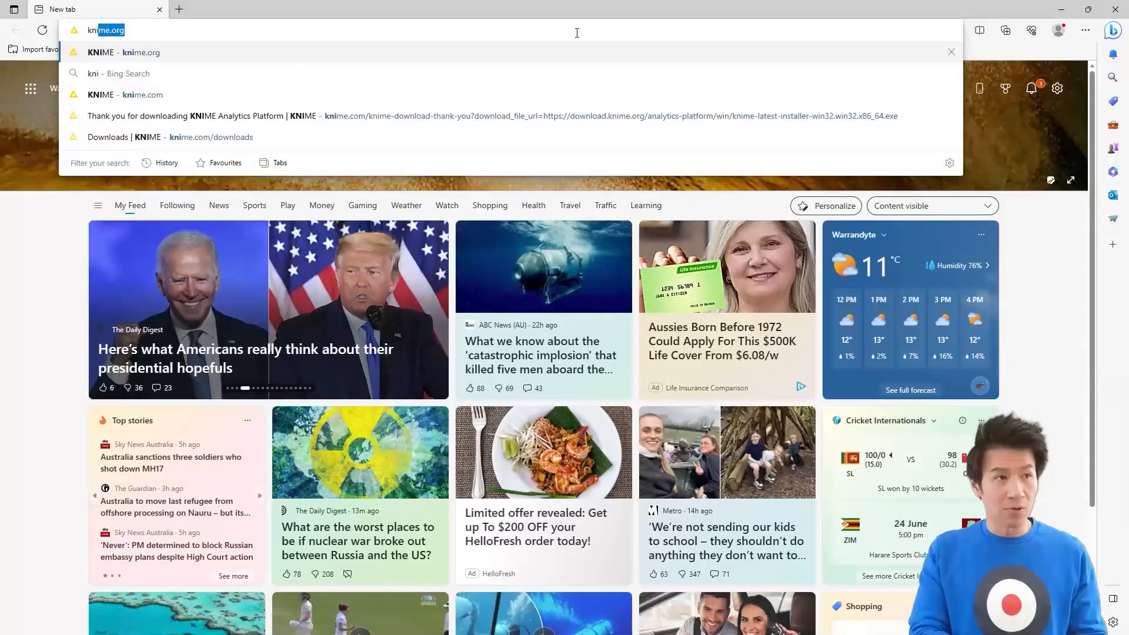
{"action": "key", "text": "Return"}
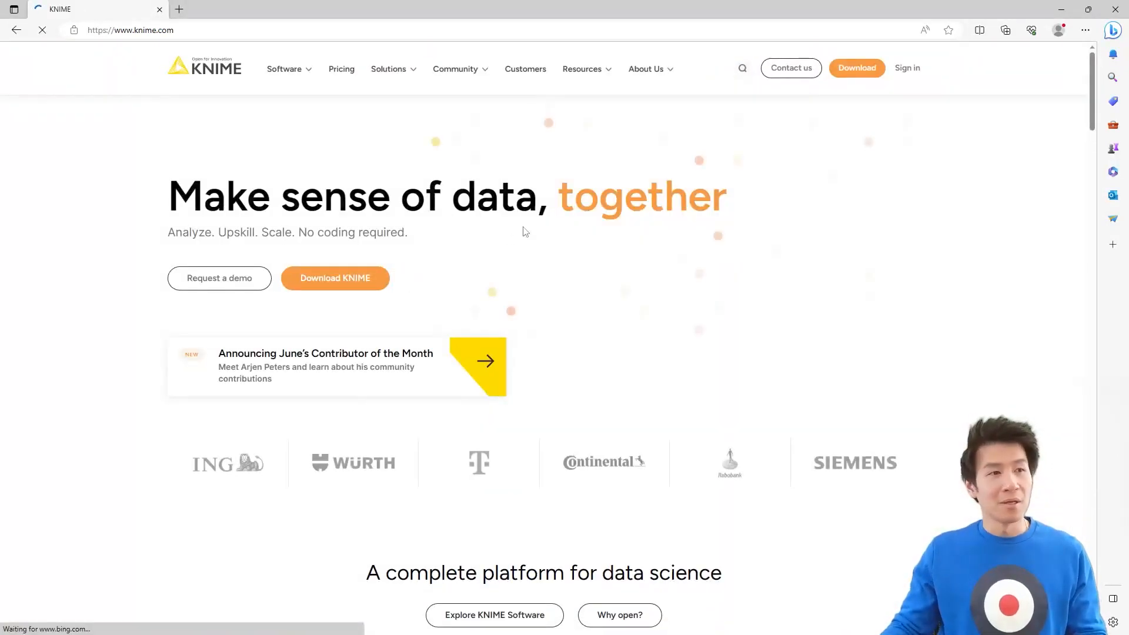
{"action": "left_click", "coordinate": [374, 284]}
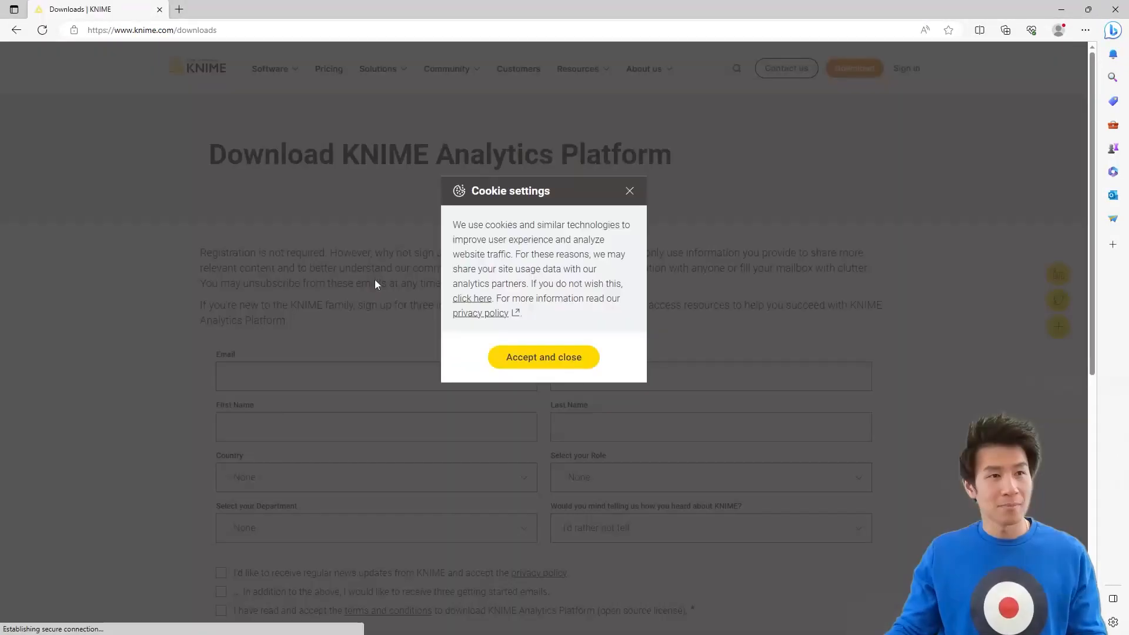
{"action": "left_click", "coordinate": [496, 357]}
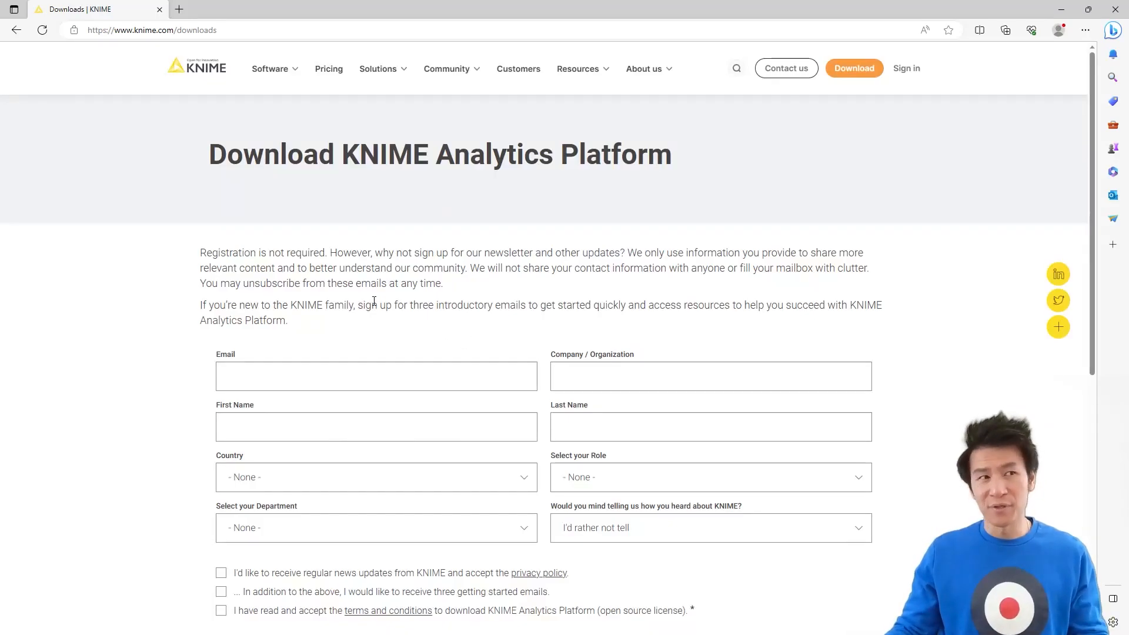
- Accept the terms and conditions without registering and download KNIME Analytics Platform for Windows (installer)
{"action": "scroll", "coordinate": [374, 299], "scroll_direction": "down", "scroll_amount": 5}
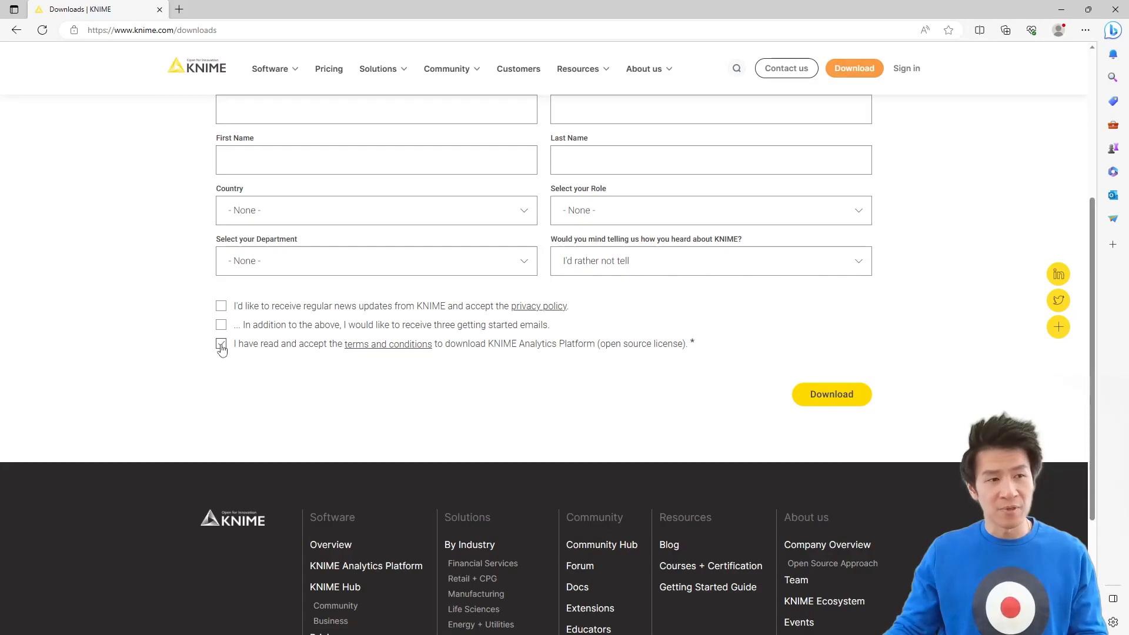
{"action": "left_click", "coordinate": [842, 399]}
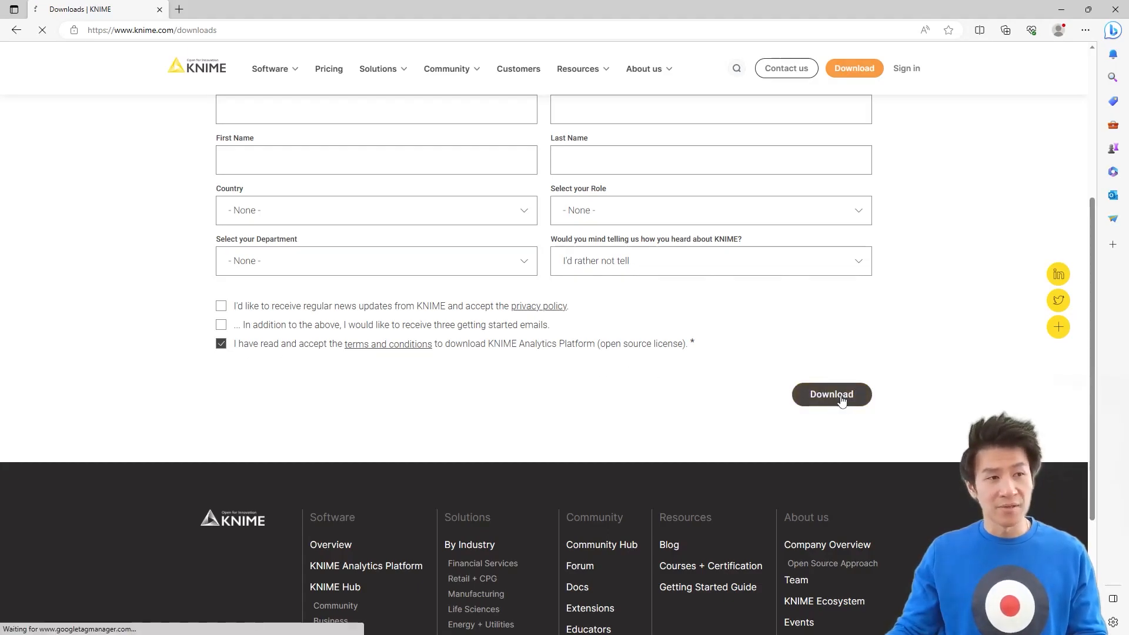
{"action": "scroll", "coordinate": [843, 400], "scroll_direction": "down", "scroll_amount": 3}
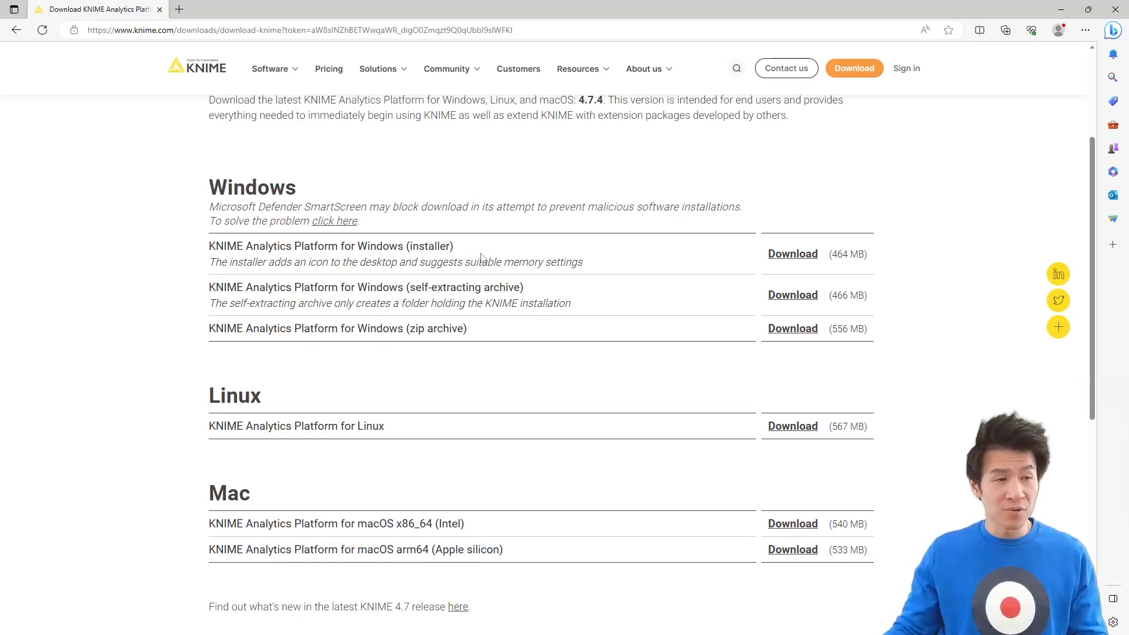
{"action": "left_click_drag", "start_coordinate": [407, 246], "coordinate": [464, 245]}
{"action": "left_click", "coordinate": [784, 255]}
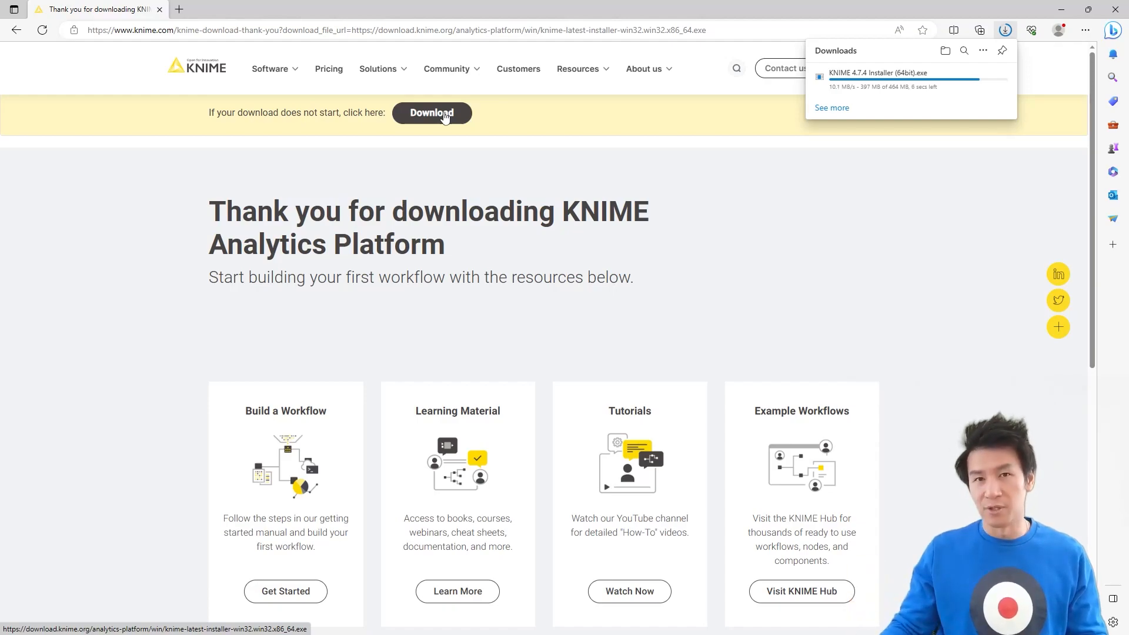
- Run the downloaded installer, accept the license agreement, and keep the default destination, Start Menu folder and additional tasks
{"action": "left_click", "coordinate": [839, 84]}
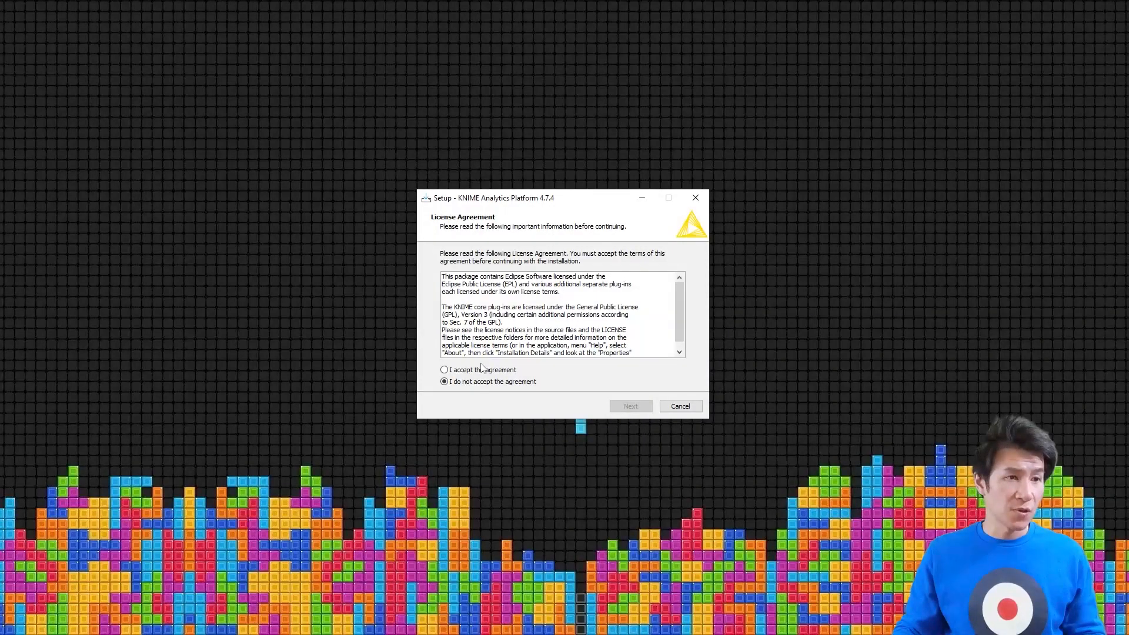
{"action": "left_click", "coordinate": [487, 373]}
{"action": "left_click", "coordinate": [633, 407]}
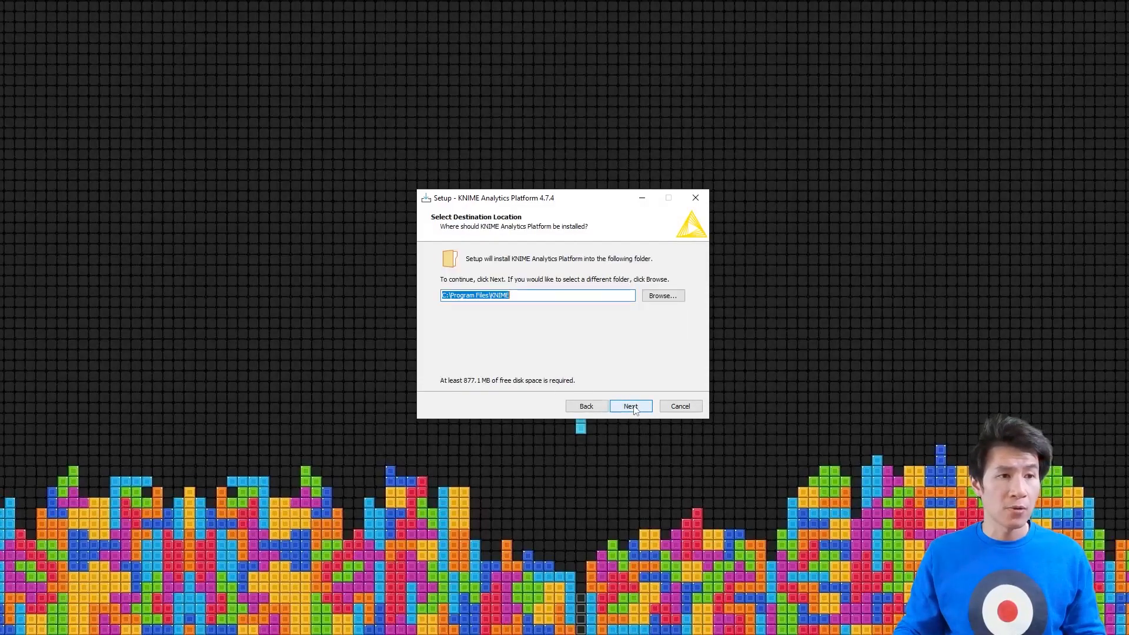
{"action": "left_click", "coordinate": [621, 407]}
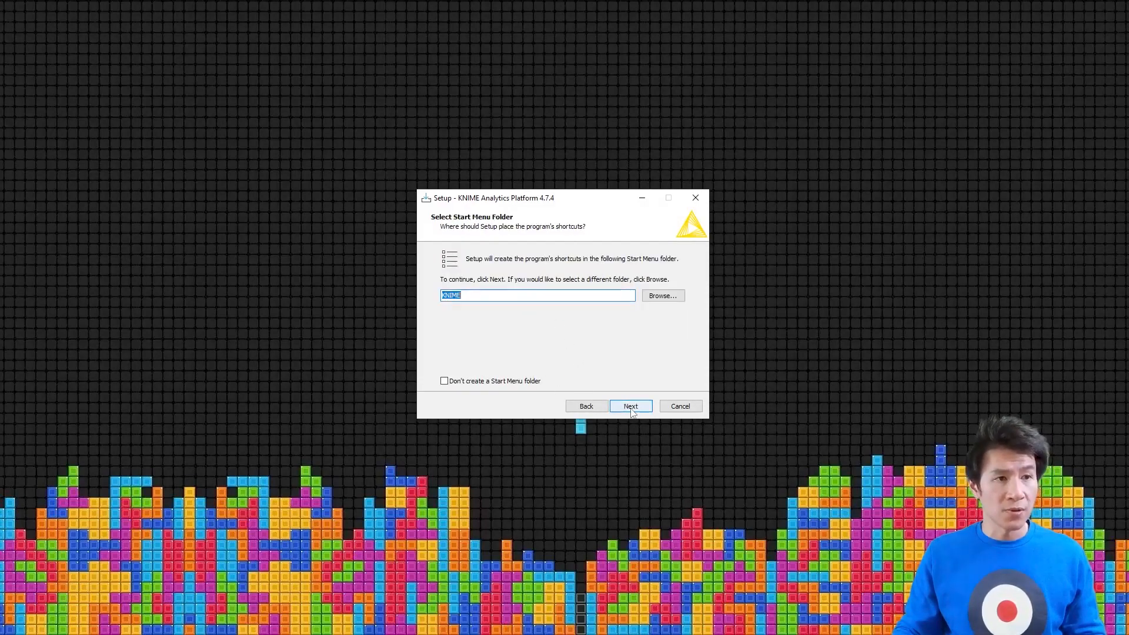
{"action": "left_click", "coordinate": [631, 407]}
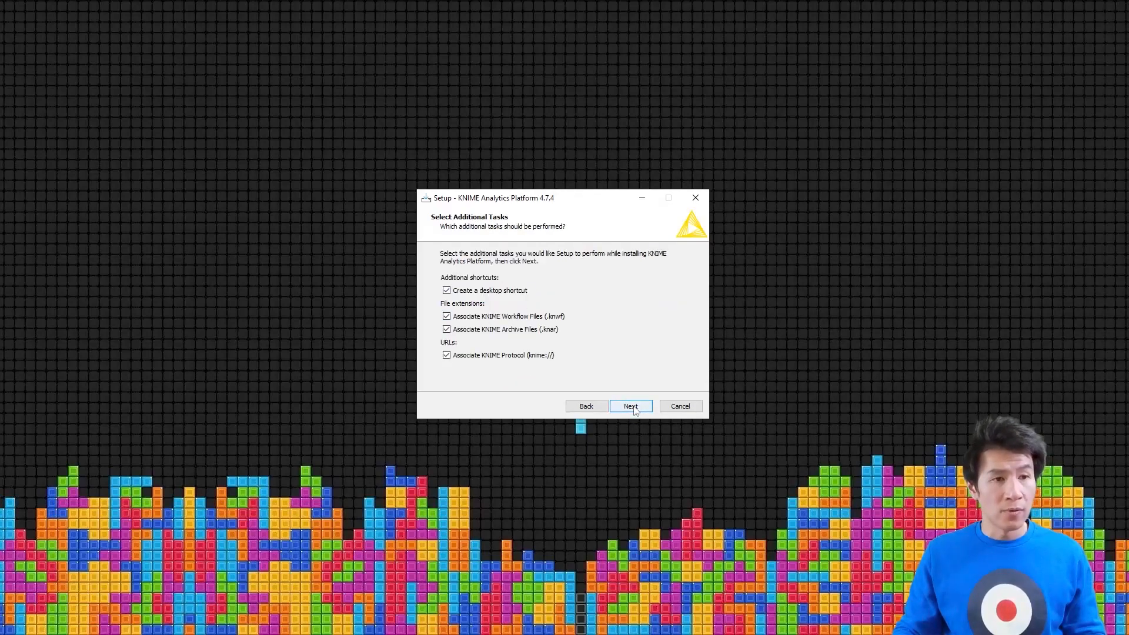
{"action": "left_click", "coordinate": [633, 408]}
- Keep the memory limit at 15947 MB and leave the installation folder writeable for everyone
{"action": "left_click", "coordinate": [491, 329]}
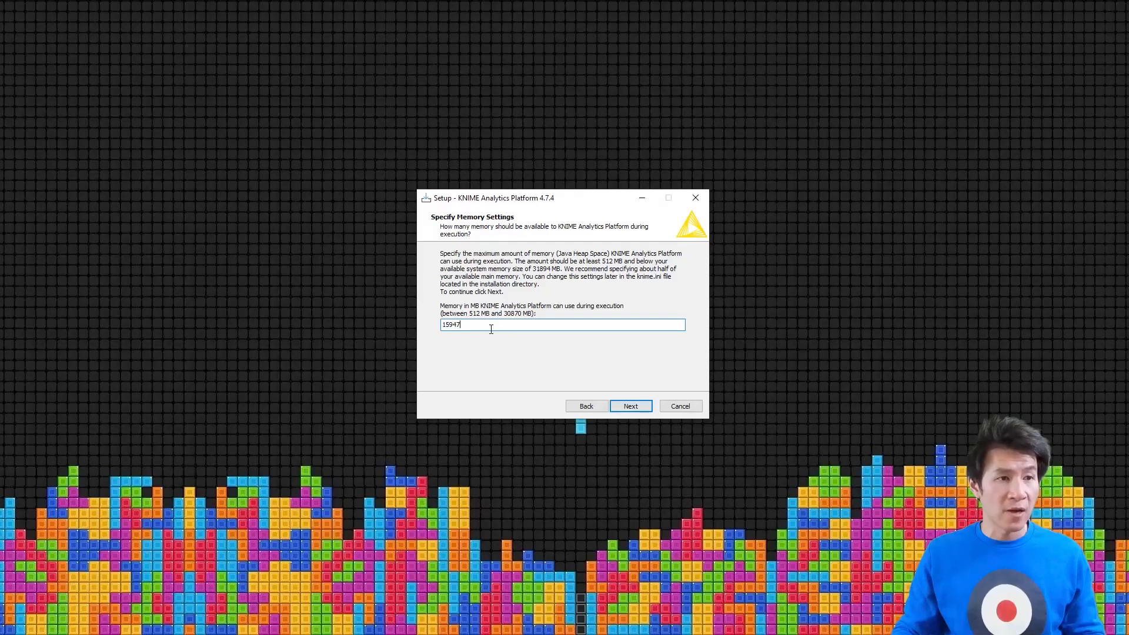
{"action": "left_click", "coordinate": [631, 407]}
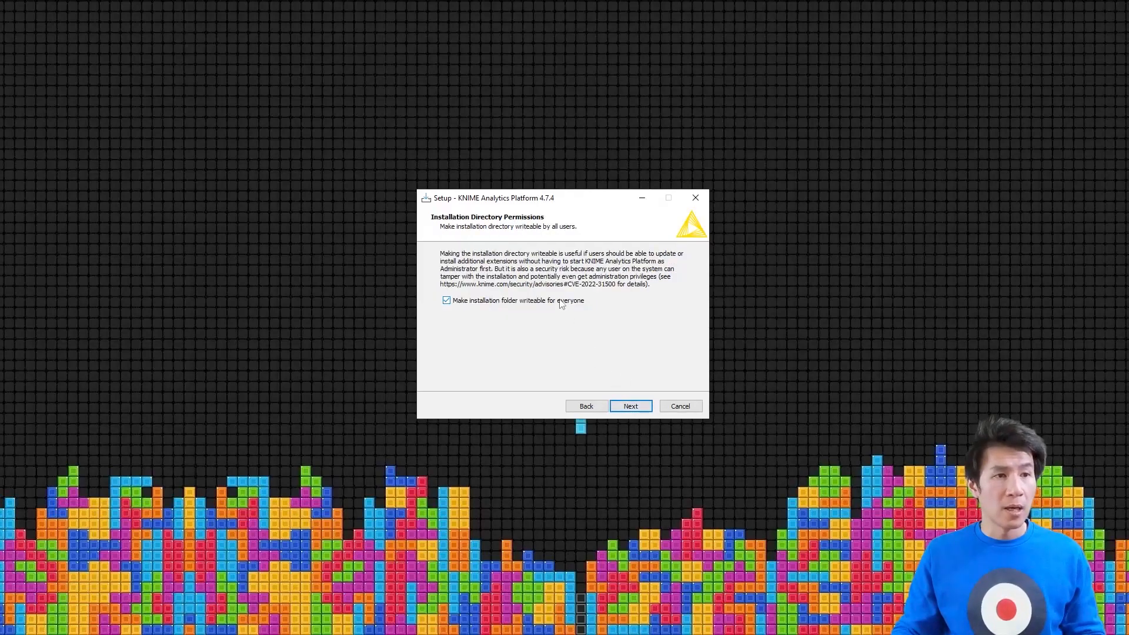
{"action": "left_click", "coordinate": [446, 299]}
{"action": "left_click", "coordinate": [447, 300]}
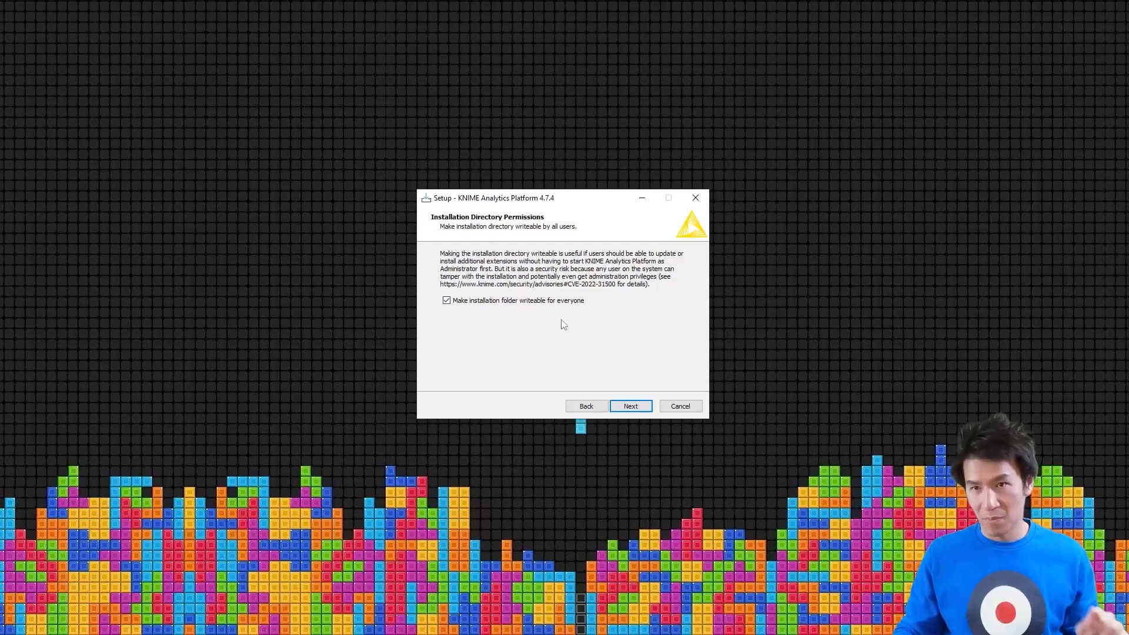
{"action": "left_click", "coordinate": [630, 405]}
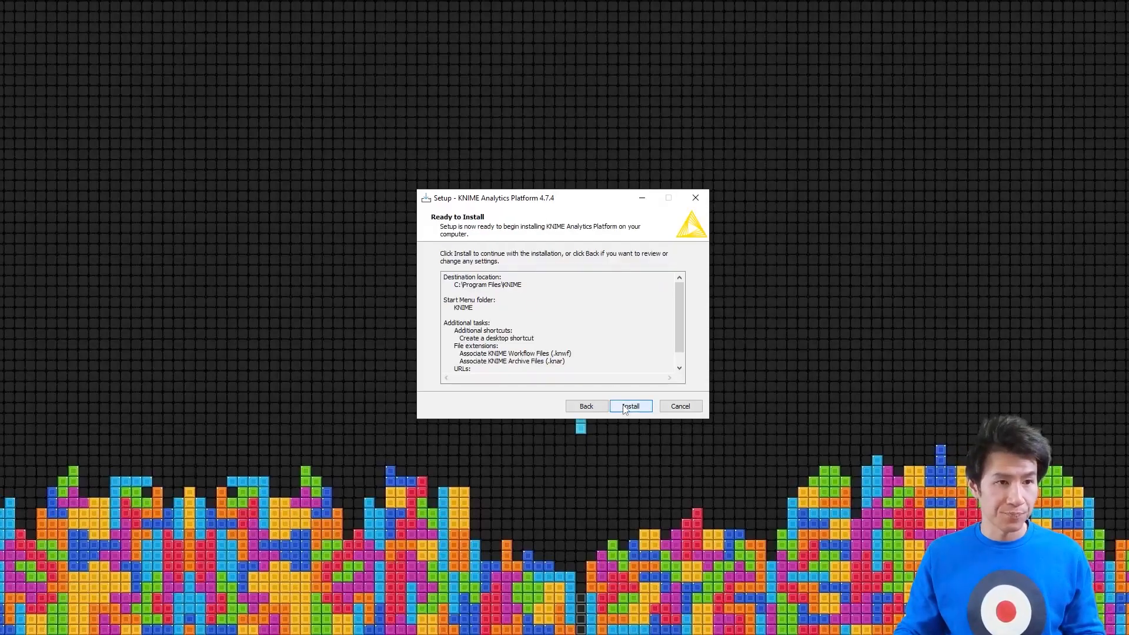
- Install KNIME Analytics Platform and finish the setup with the program set to launch
{"action": "left_click", "coordinate": [628, 407]}
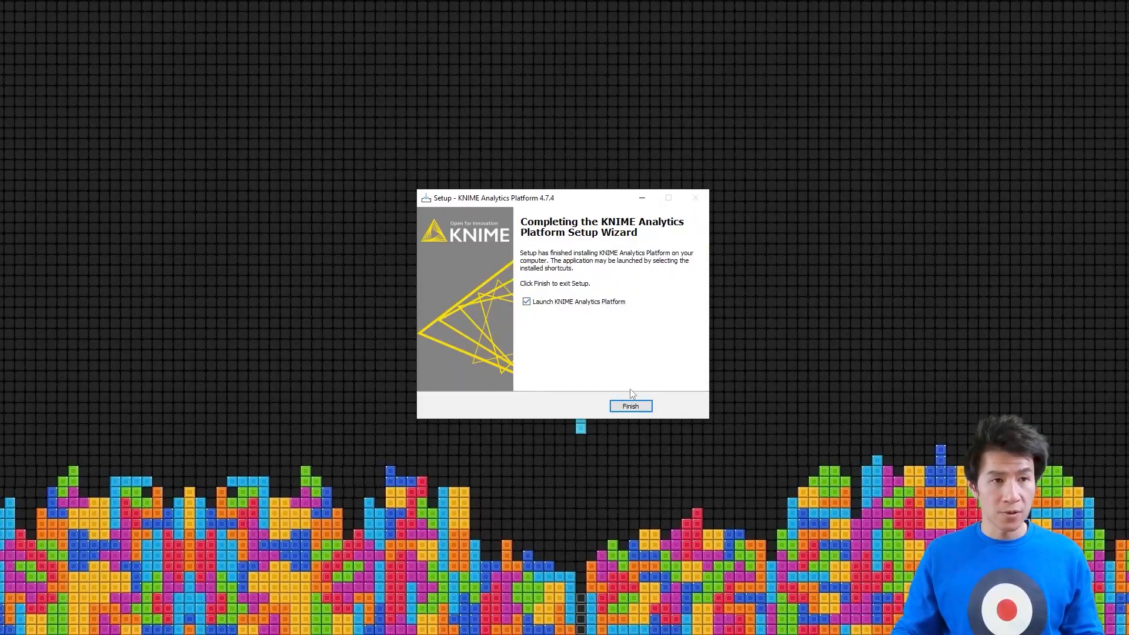
{"action": "left_click", "coordinate": [632, 408]}
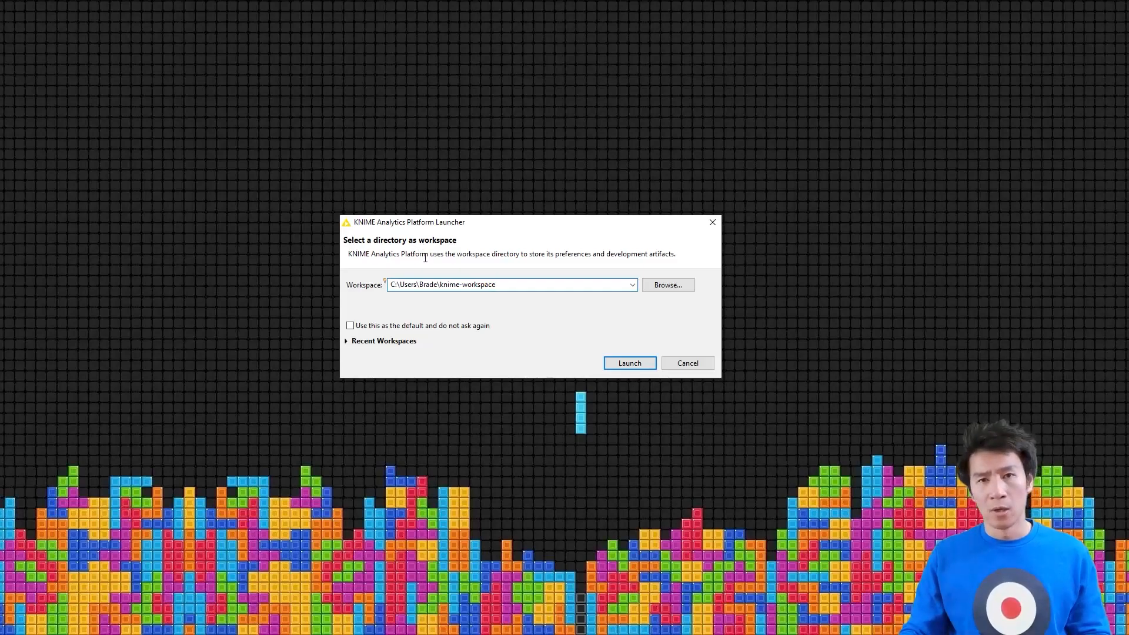
- Set the workspace directory to C:\knime and launch KNIME Analytics Platform with it
{"action": "left_click_drag", "start_coordinate": [400, 285], "coordinate": [513, 288]}
{"action": "type", "text": "knime"}
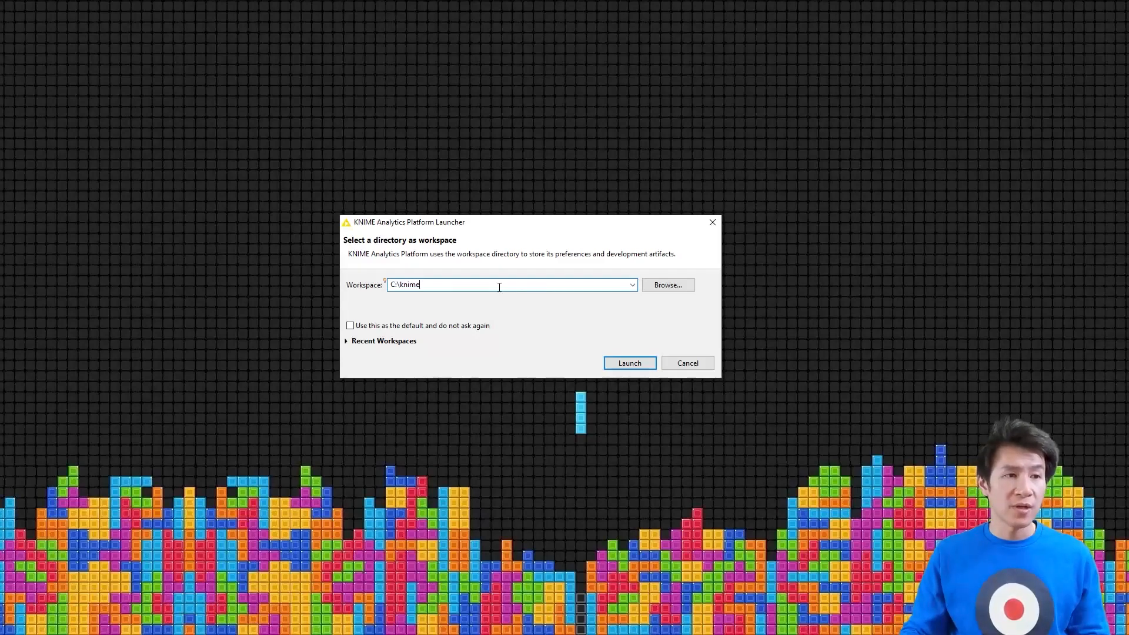
{"action": "left_click", "coordinate": [632, 285]}
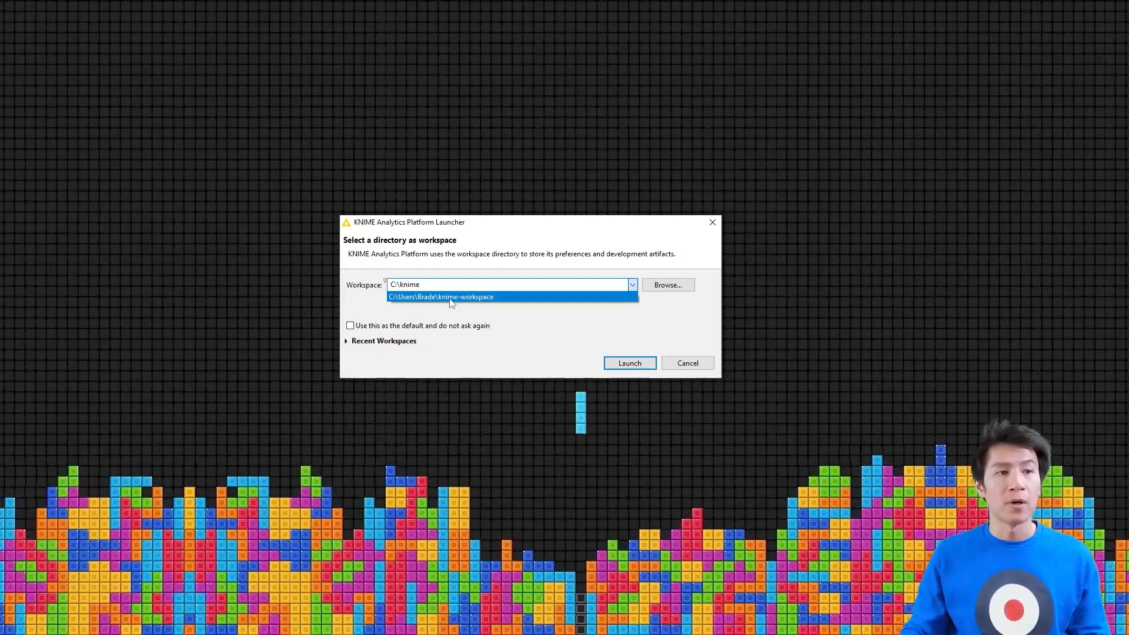
{"action": "left_click", "coordinate": [495, 286]}
{"action": "left_click_drag", "start_coordinate": [449, 285], "coordinate": [388, 286]}
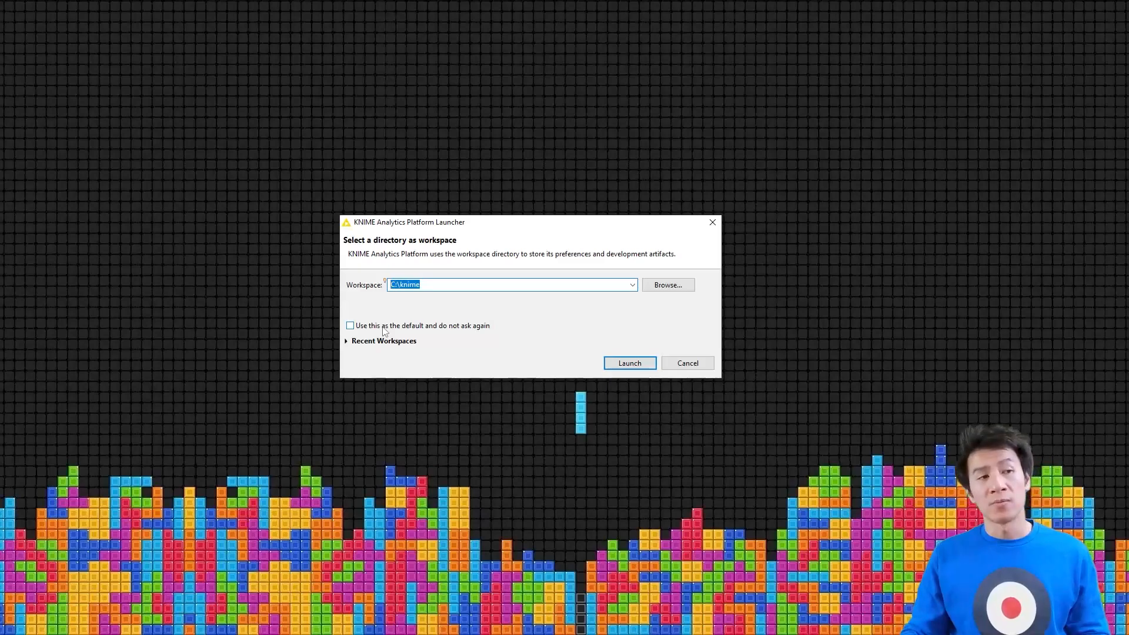
{"action": "left_click", "coordinate": [446, 328]}
{"action": "left_click", "coordinate": [441, 331]}
{"action": "left_click", "coordinate": [626, 364]}
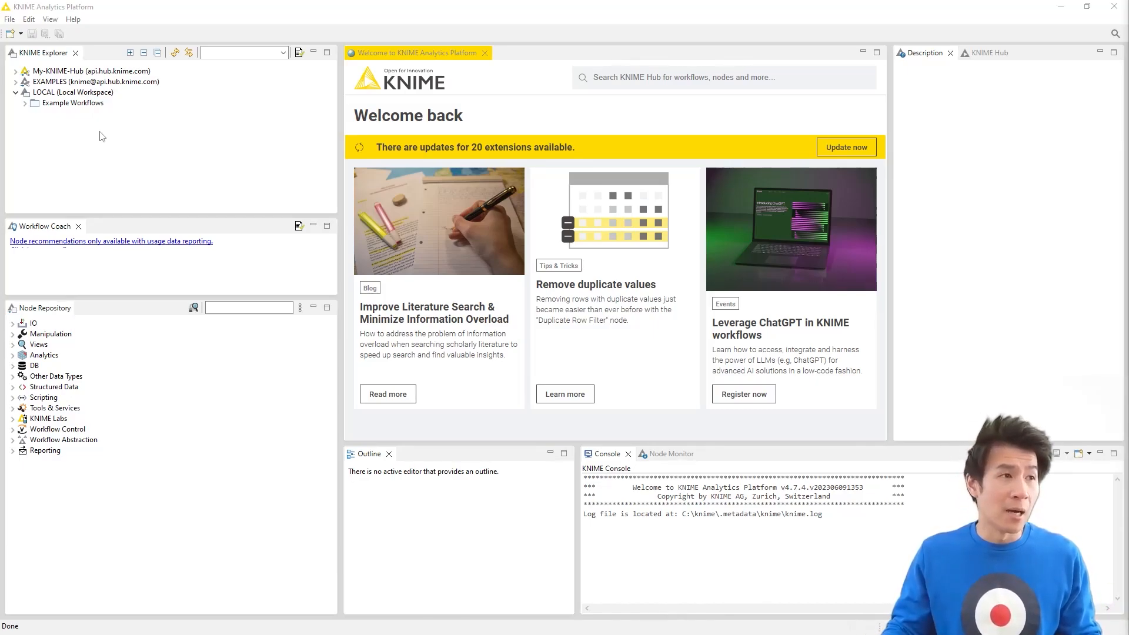
- Create a new workflow named "First Project" in the LOCAL workspace
{"action": "left_click", "coordinate": [72, 94]}
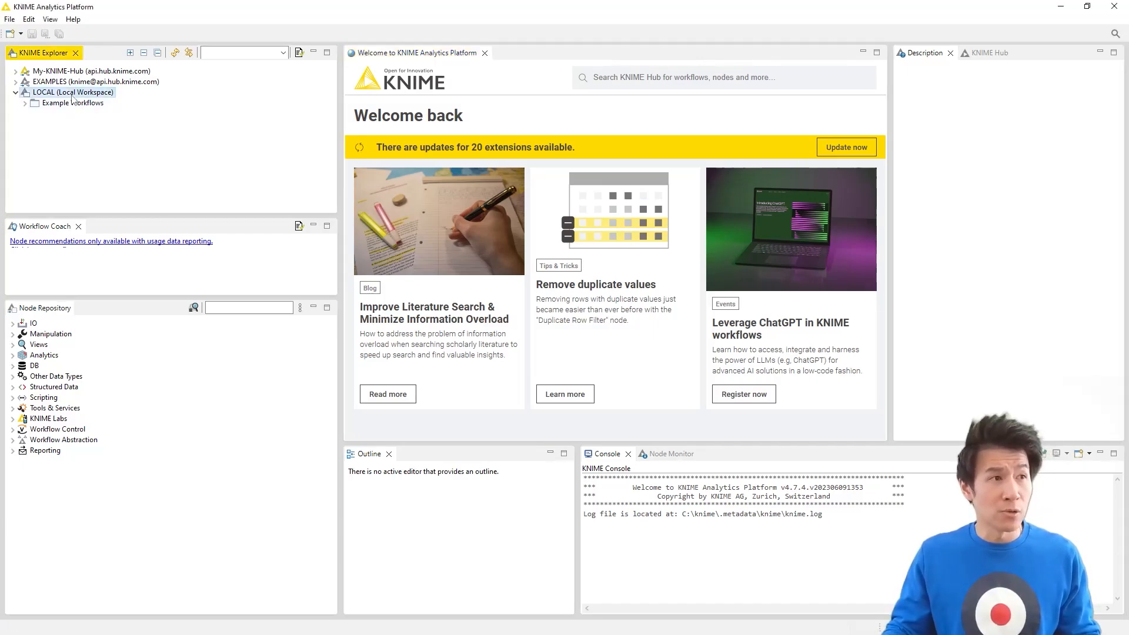
{"action": "right_click", "coordinate": [71, 96]}
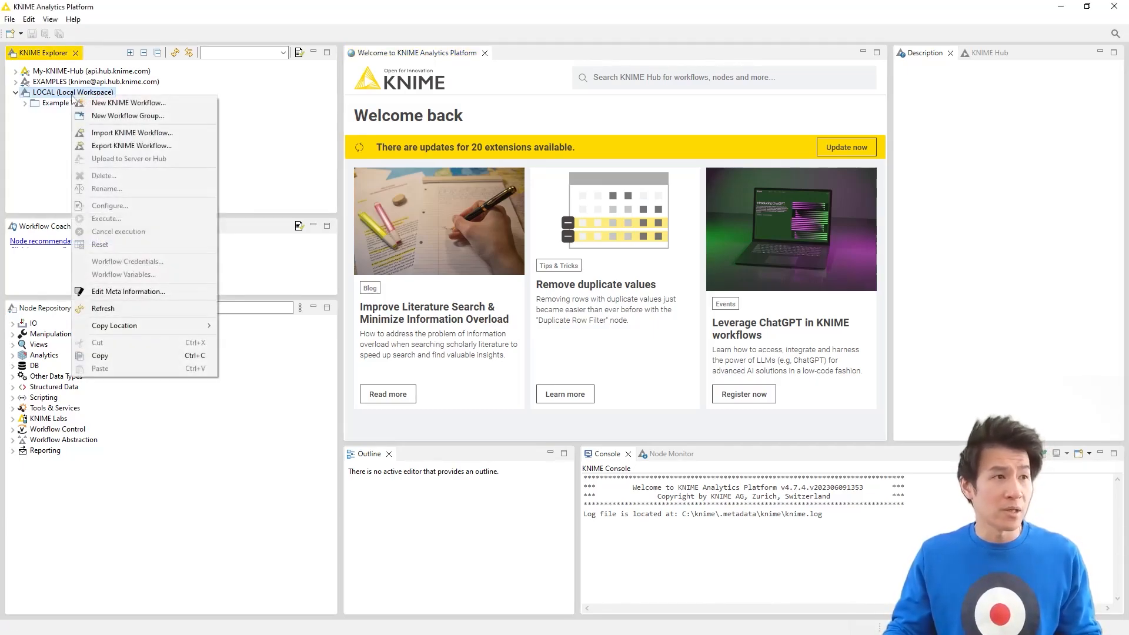
{"action": "left_click", "coordinate": [101, 103]}
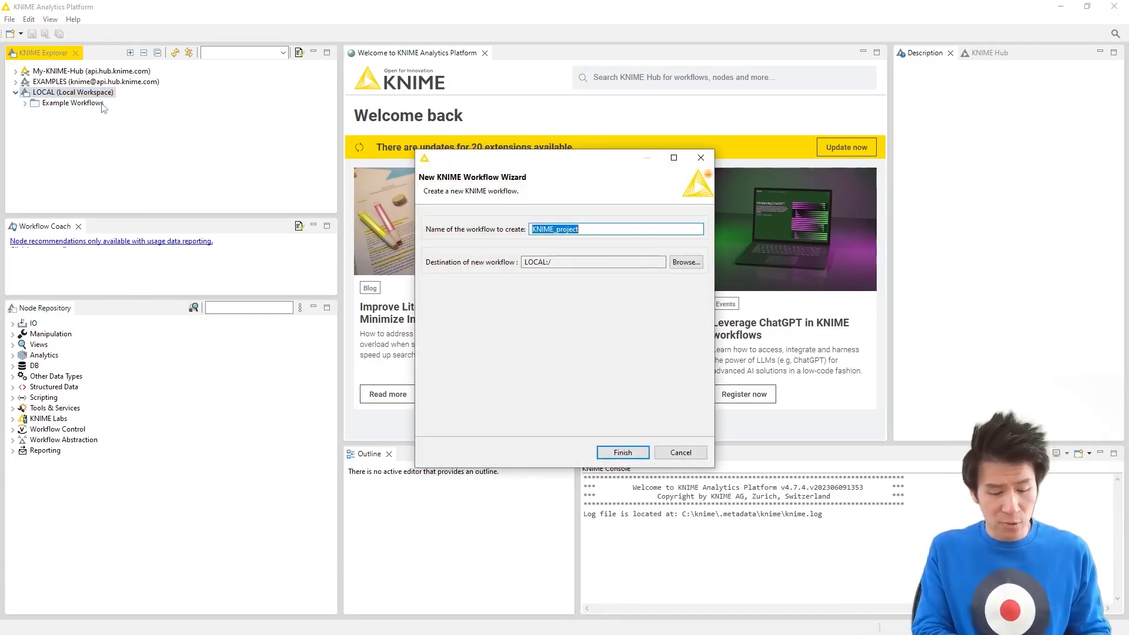
{"action": "type", "text": "First Pro"}
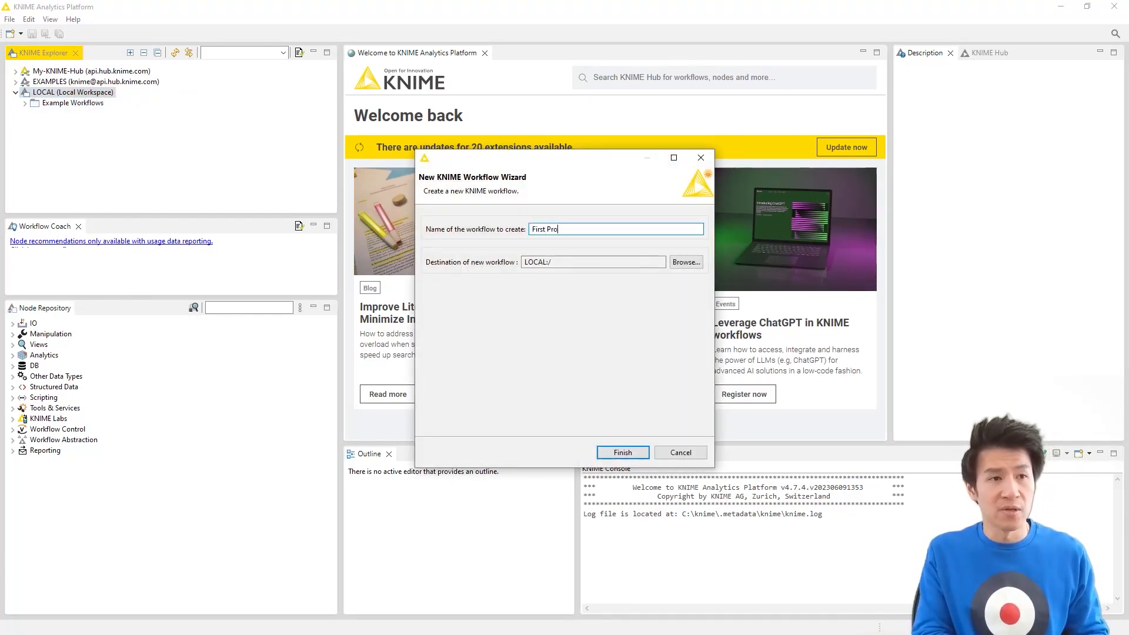
{"action": "type", "text": "ject"}
{"action": "key", "text": "Return"}
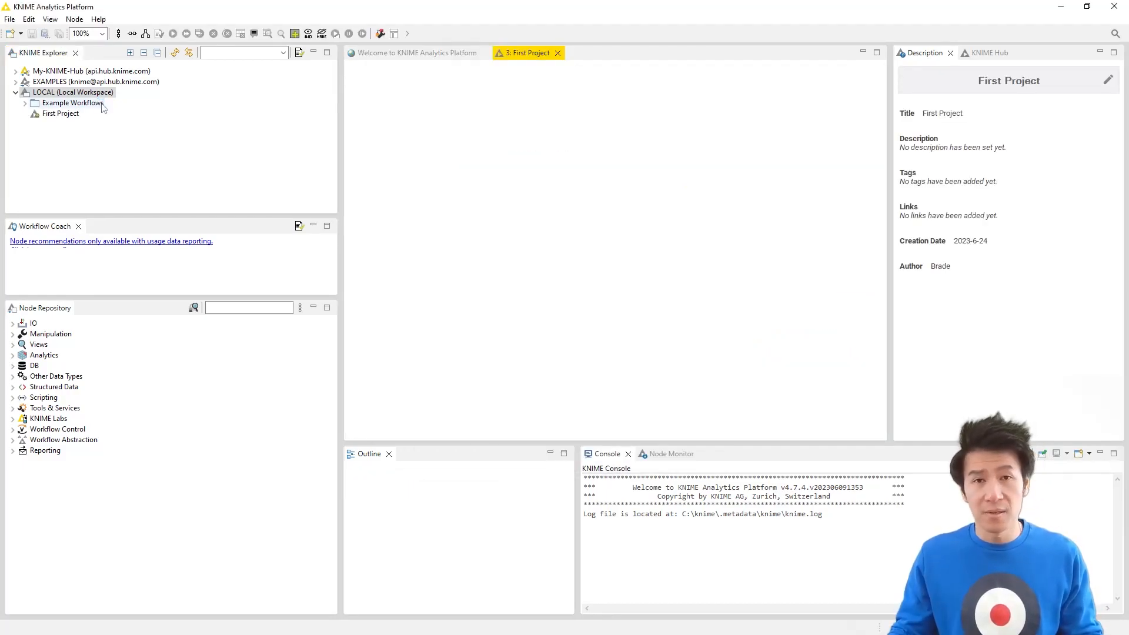
- Turn on the grid lines in the First Project workflow editor
{"action": "left_click", "coordinate": [64, 116]}
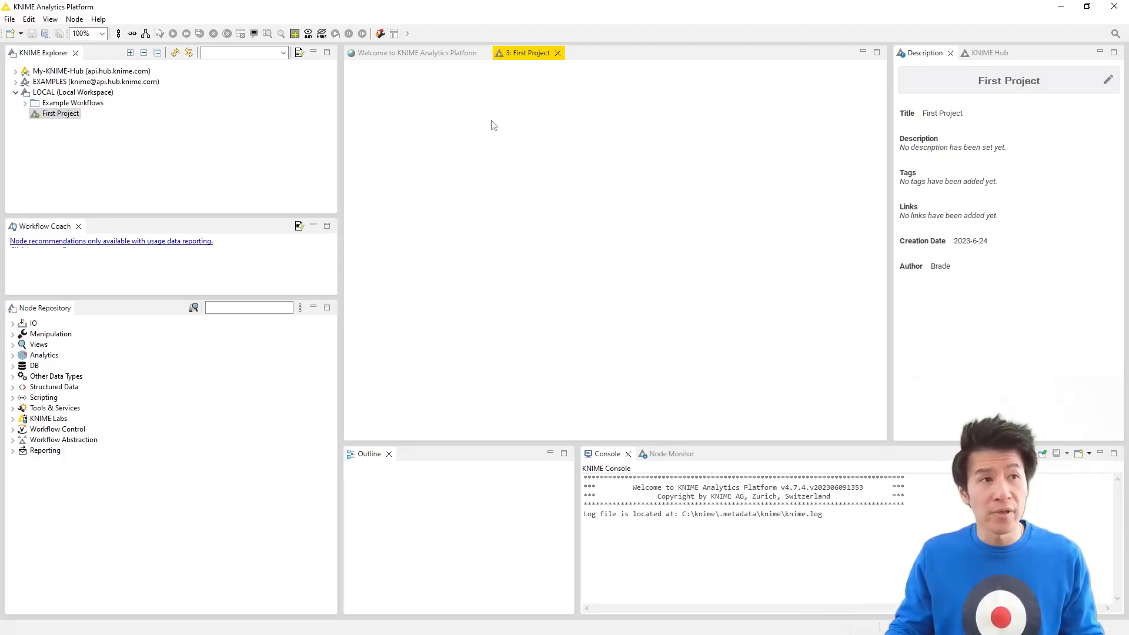
{"action": "left_click", "coordinate": [381, 34]}
{"action": "left_click", "coordinate": [446, 284]}
{"action": "left_click", "coordinate": [632, 386]}
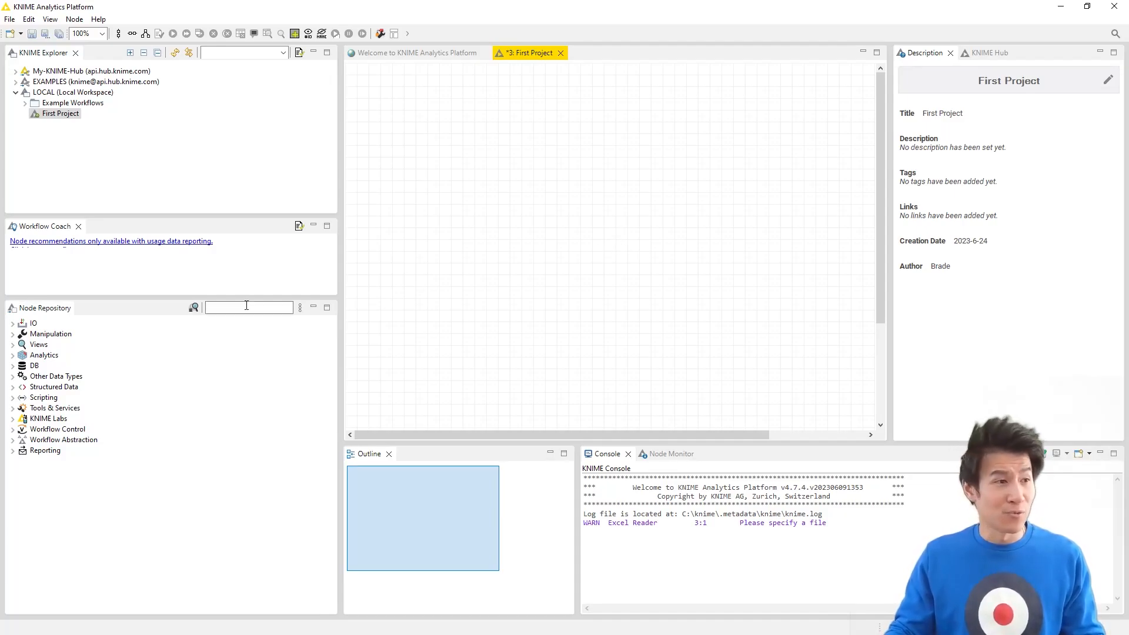
- Add an Excel Reader node from the IO Read nodes to the First Project workflow
{"action": "left_click", "coordinate": [50, 313]}
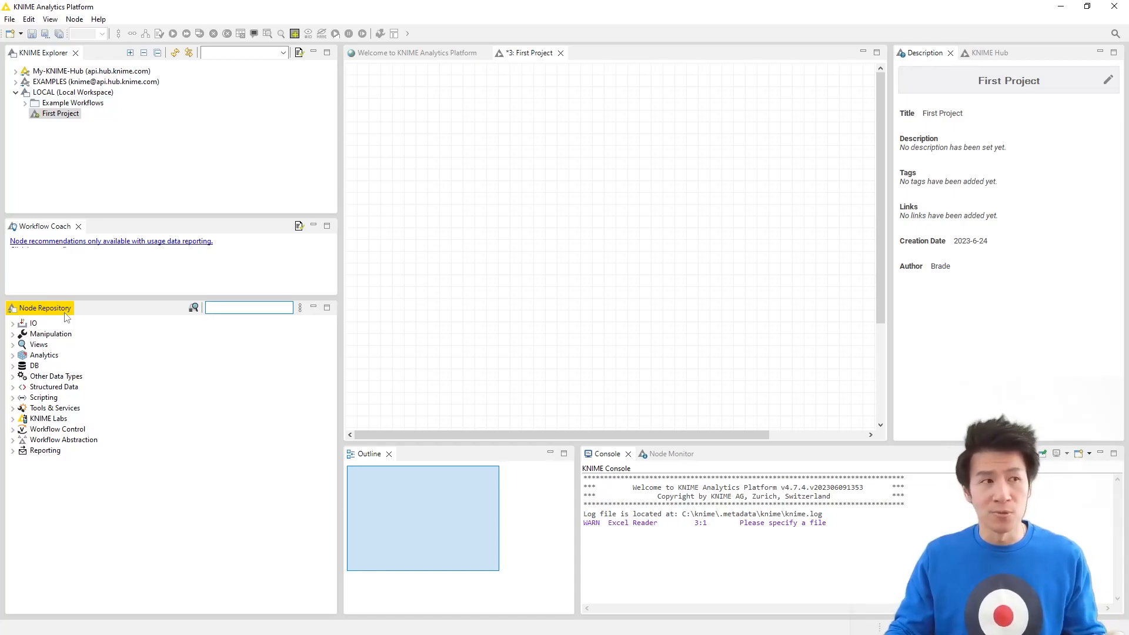
{"action": "left_click", "coordinate": [12, 324]}
{"action": "left_click", "coordinate": [22, 334]}
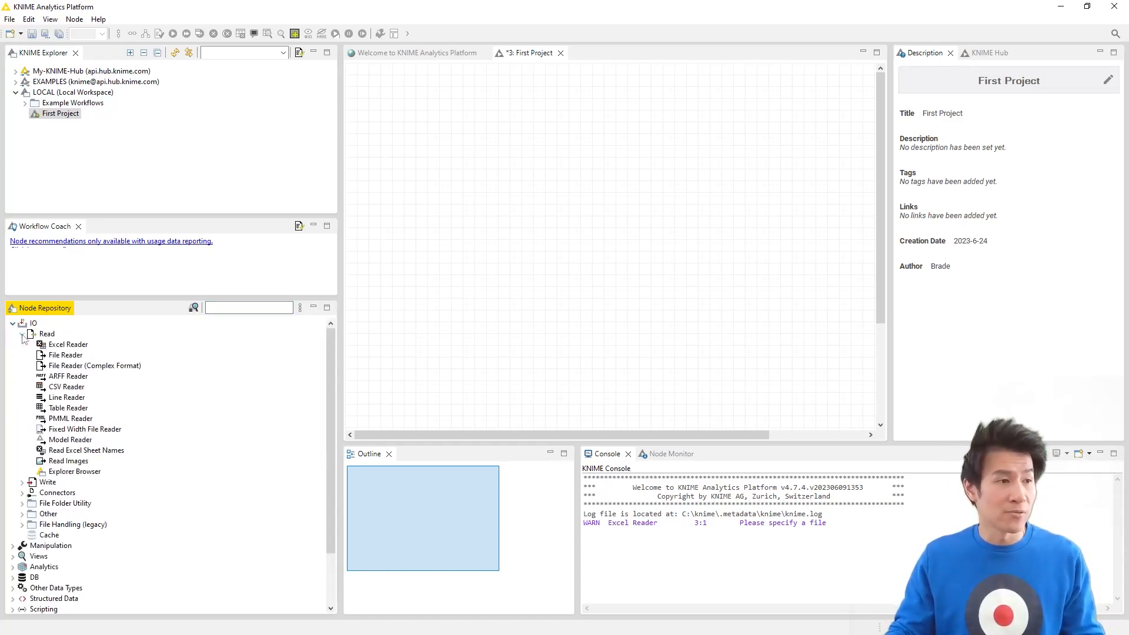
{"action": "double_click", "coordinate": [66, 345]}
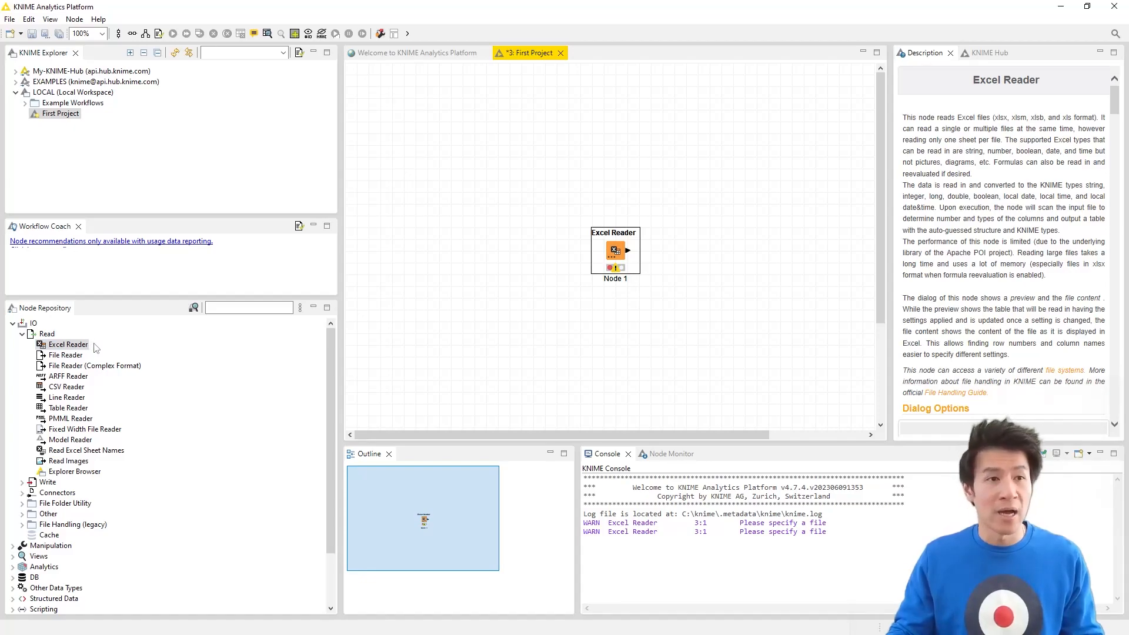
- Add a Row Filter node from the Manipulation row filters, connected after the Excel Reader
{"action": "scroll", "coordinate": [91, 428], "scroll_direction": "down", "scroll_amount": 2}
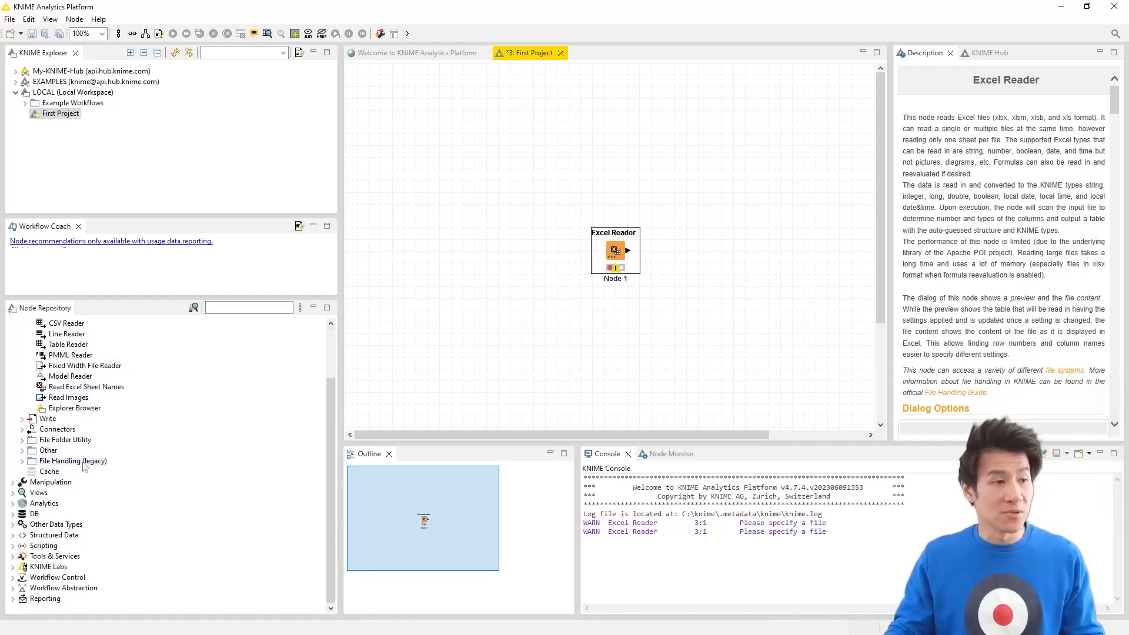
{"action": "left_click", "coordinate": [13, 483]}
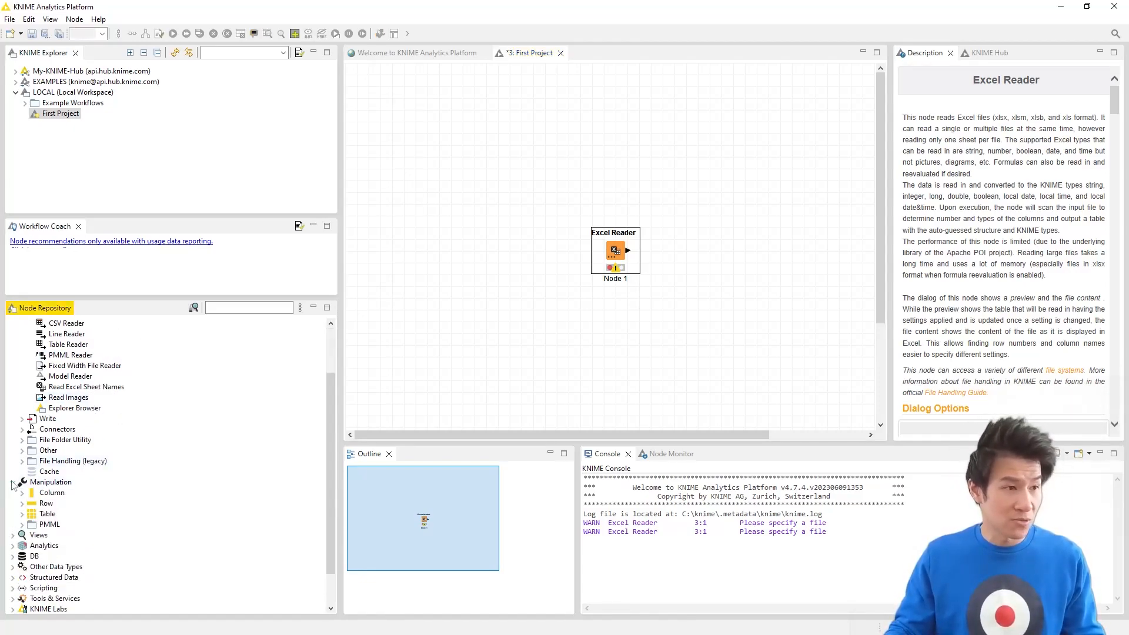
{"action": "left_click", "coordinate": [22, 504]}
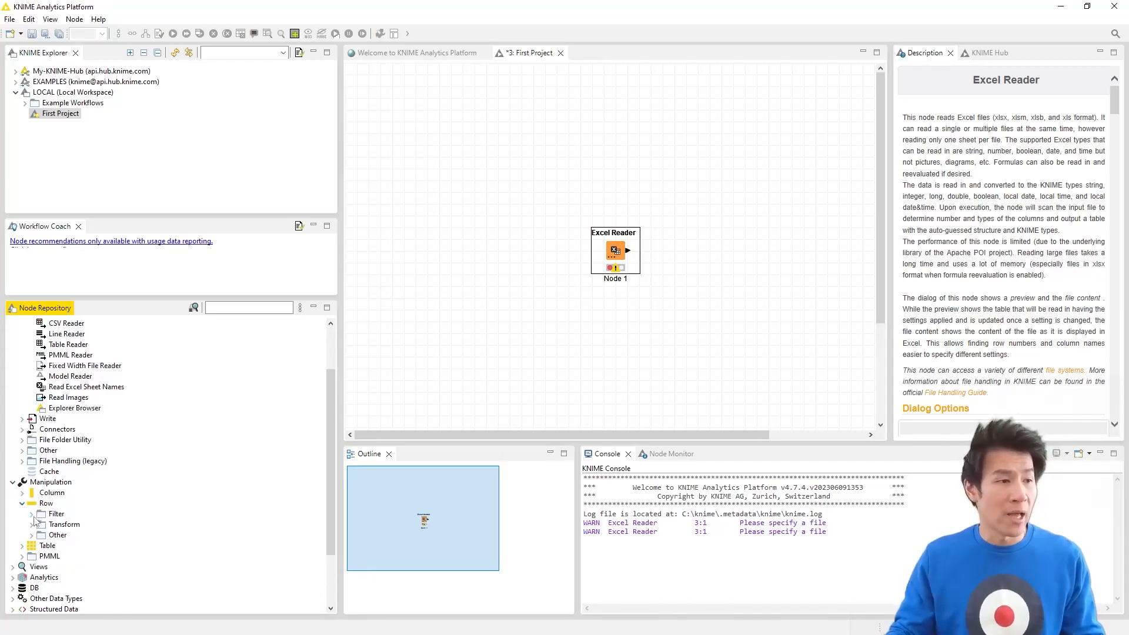
{"action": "left_click", "coordinate": [32, 514]}
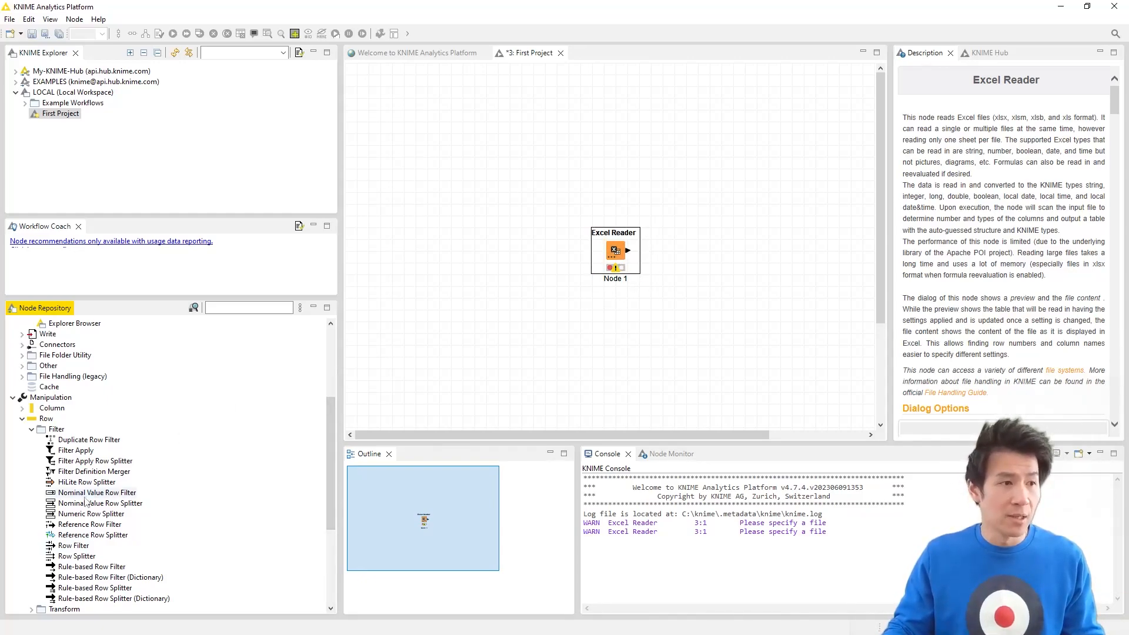
{"action": "double_click", "coordinate": [75, 547]}
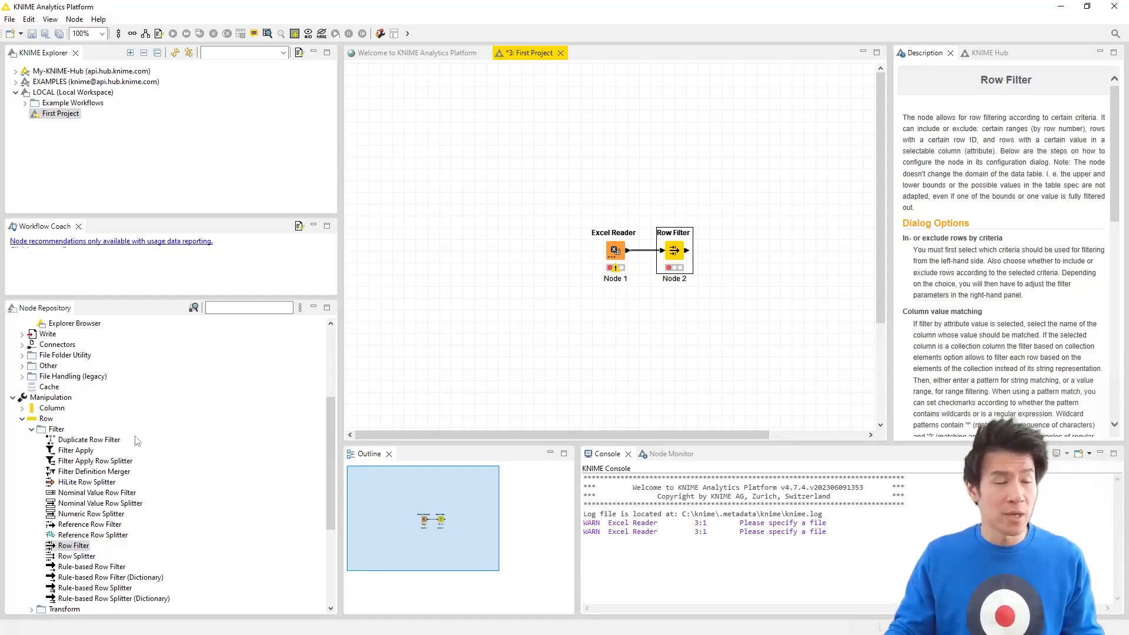
- Place an Excel Writer node from the IO Write nodes on the canvas and connect it after the Row Filter
{"action": "scroll", "coordinate": [137, 441], "scroll_direction": "up", "scroll_amount": 5}
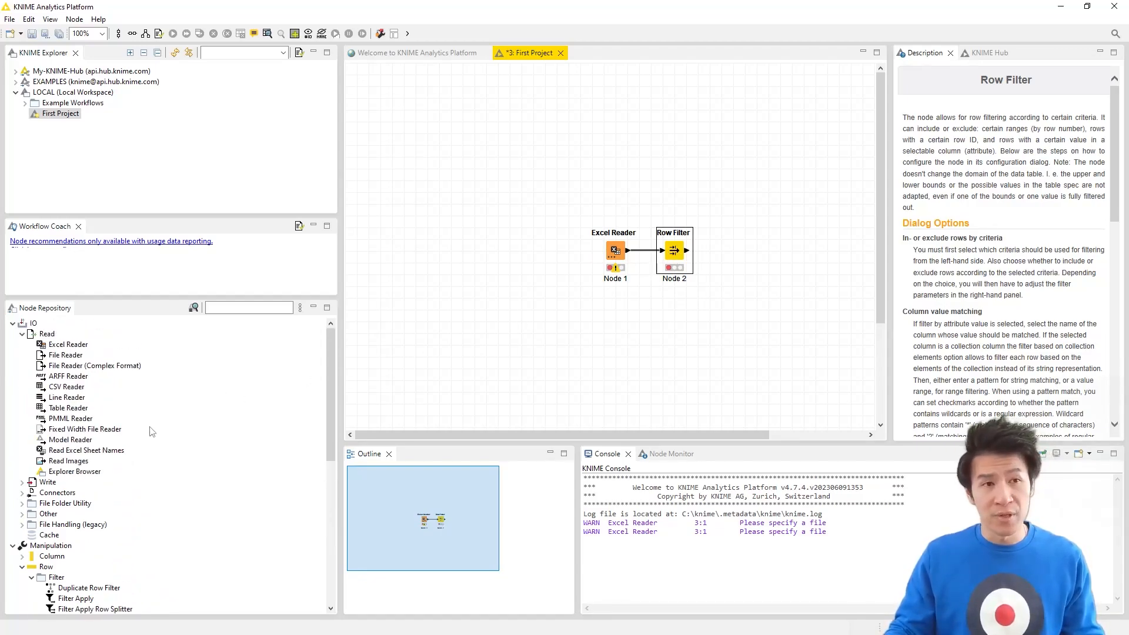
{"action": "double_click", "coordinate": [47, 483]}
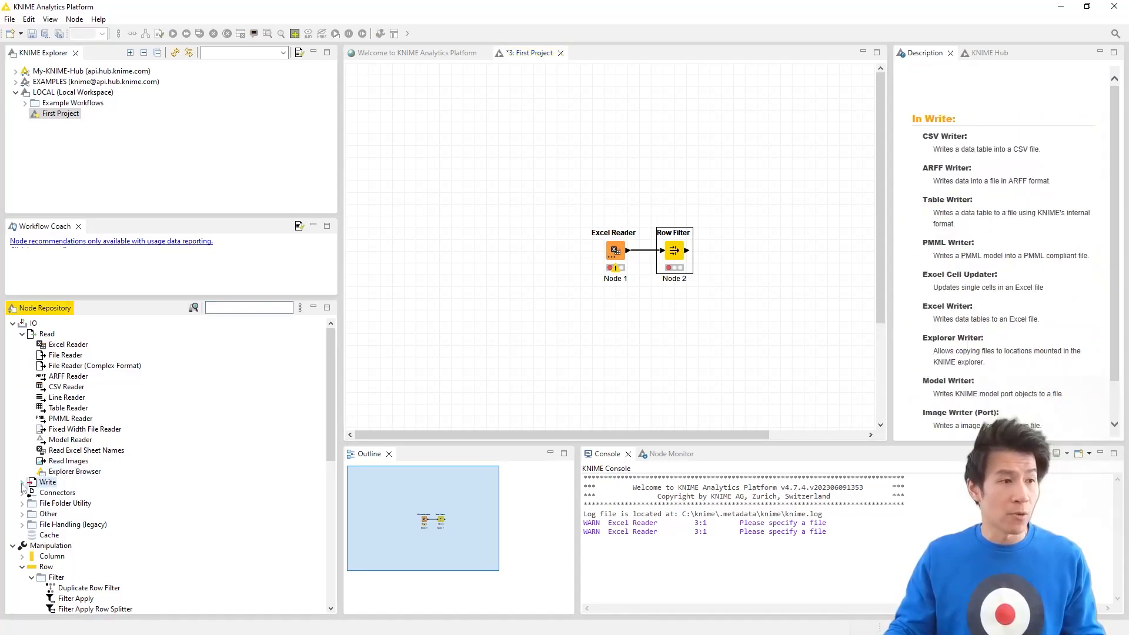
{"action": "scroll", "coordinate": [50, 491], "scroll_direction": "down", "scroll_amount": 2}
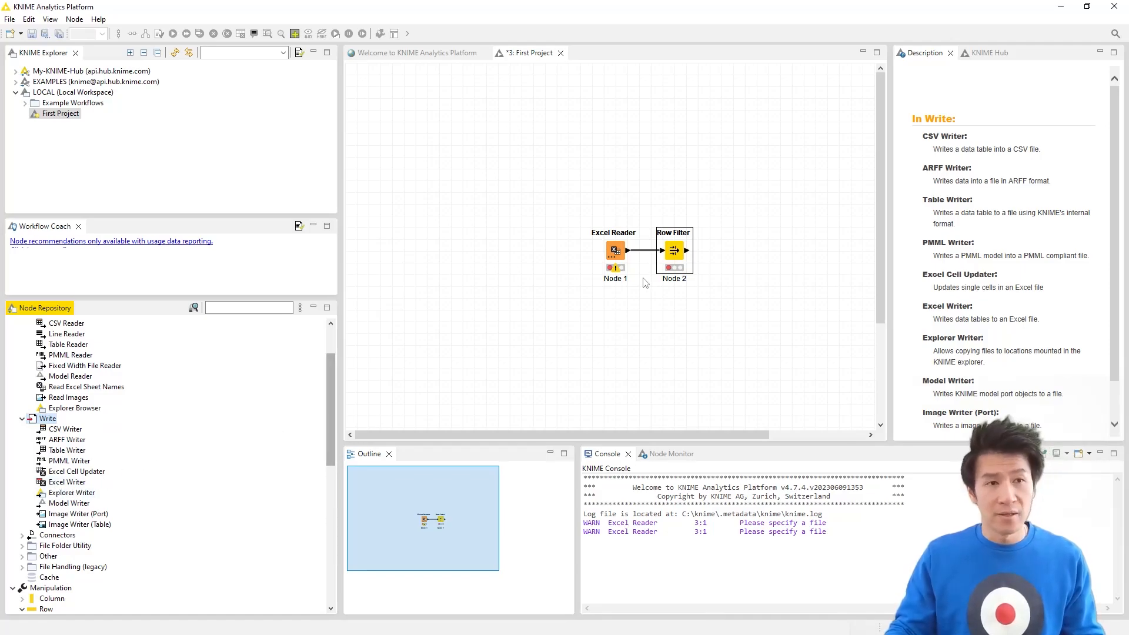
{"action": "left_click", "coordinate": [673, 309]}
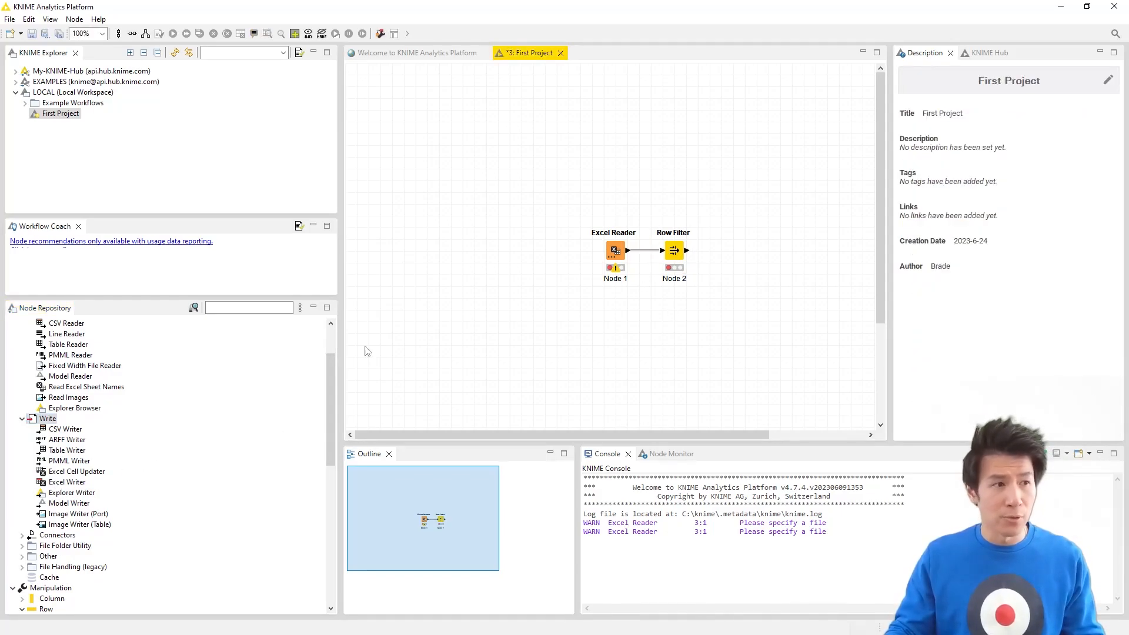
{"action": "left_click_drag", "start_coordinate": [67, 483], "coordinate": [639, 276]}
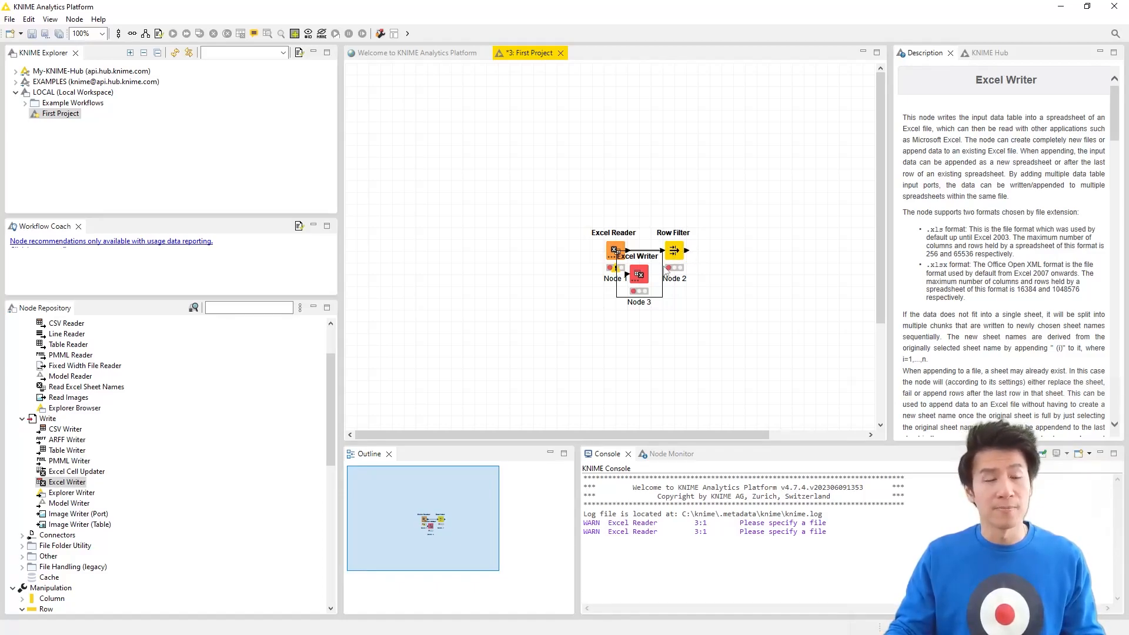
{"action": "mouse_move", "coordinate": [743, 257]}
{"action": "left_mouse_down"}
{"action": "mouse_move", "coordinate": [701, 254]}
{"action": "mouse_move", "coordinate": [732, 253]}
{"action": "left_mouse_up"}
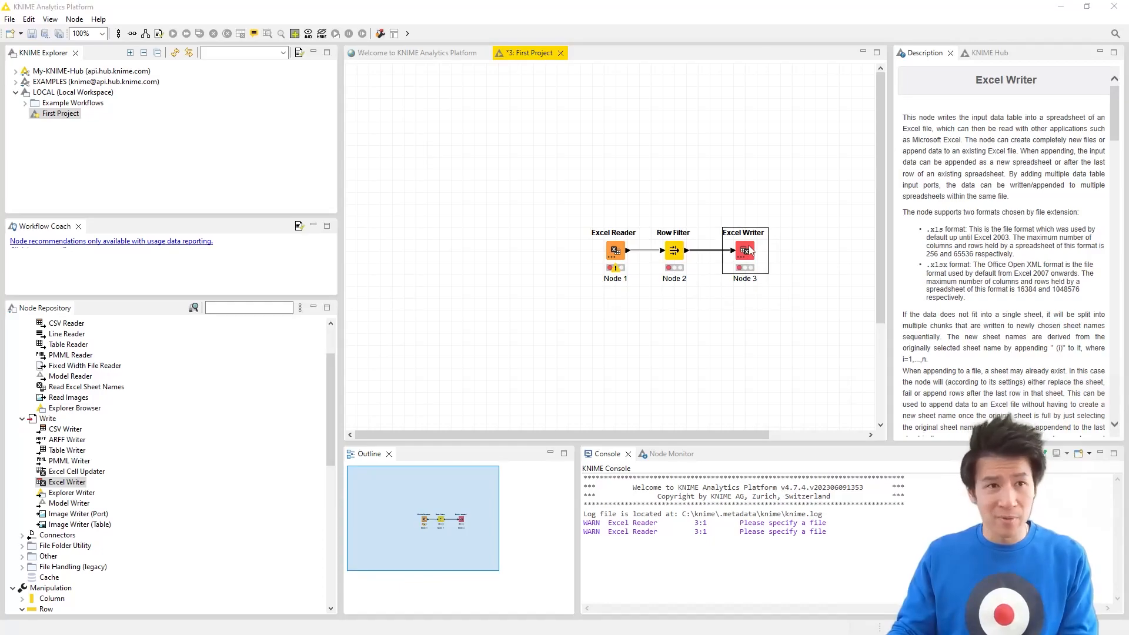
- Delete the Excel Writer and add it again with an automatic connection from the selected Row Filter
{"action": "key", "text": "Delete"}
{"action": "key", "text": "Return"}
{"action": "left_click", "coordinate": [680, 254]}
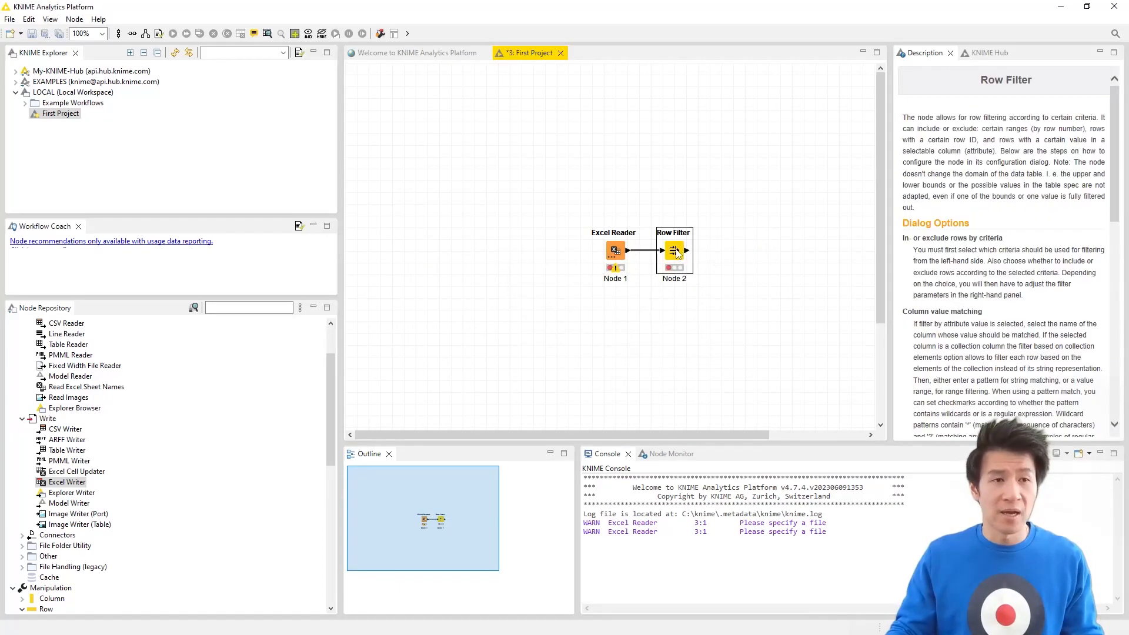
{"action": "double_click", "coordinate": [69, 485]}
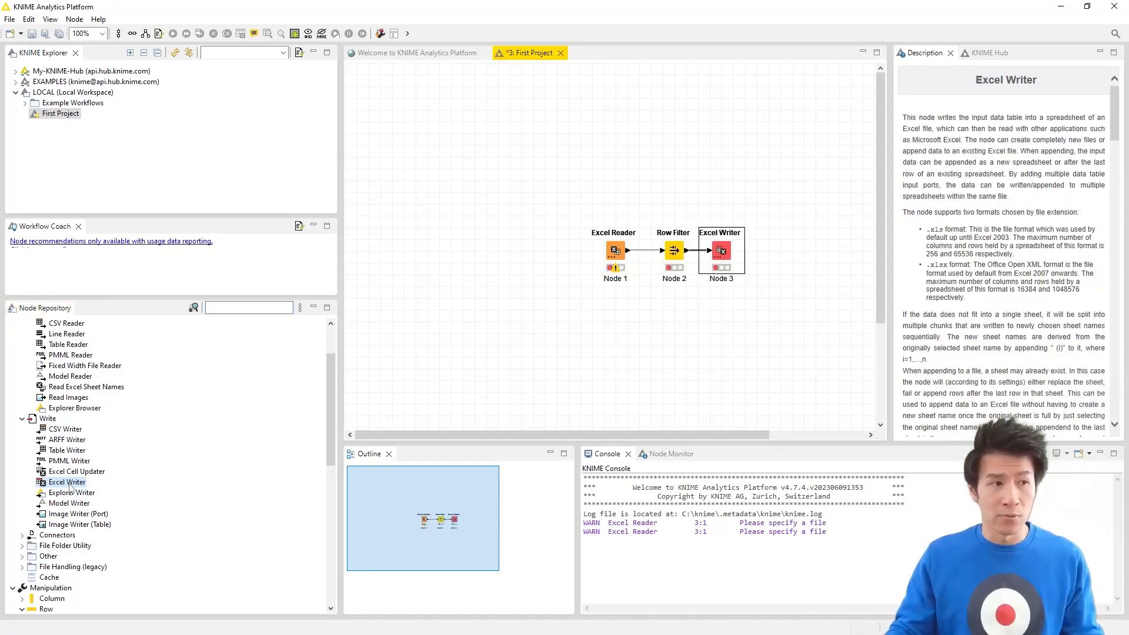
- Place a second, unconnected Excel Writer node below the Row Filter and delete it
{"action": "left_click_drag", "start_coordinate": [69, 486], "coordinate": [663, 313]}
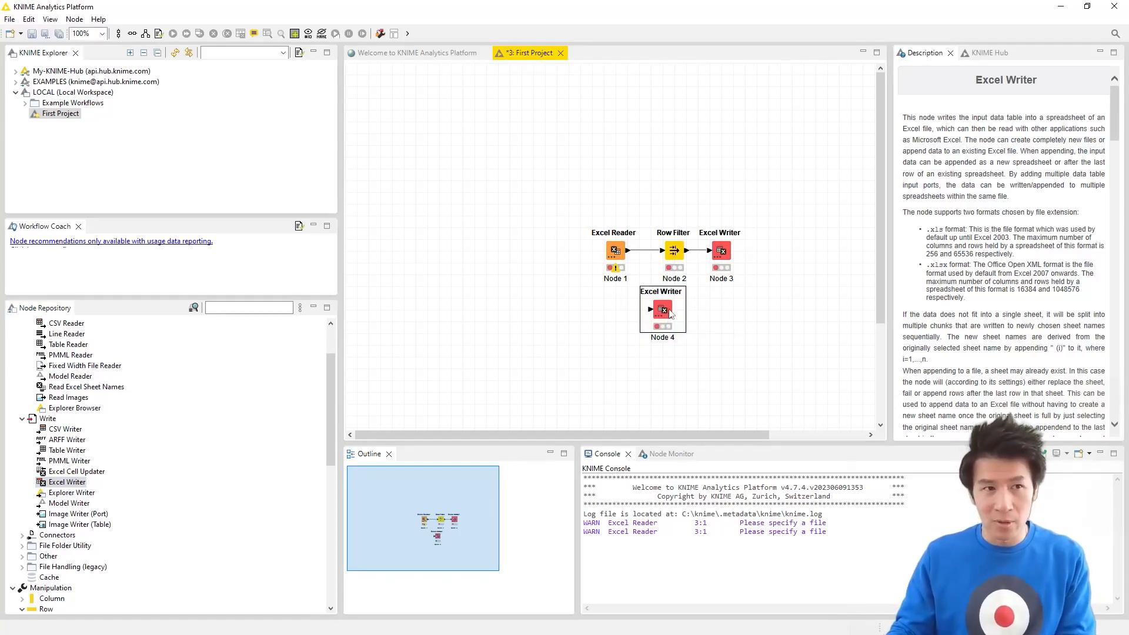
{"action": "key", "text": "Delete"}
{"action": "key", "text": "Return"}
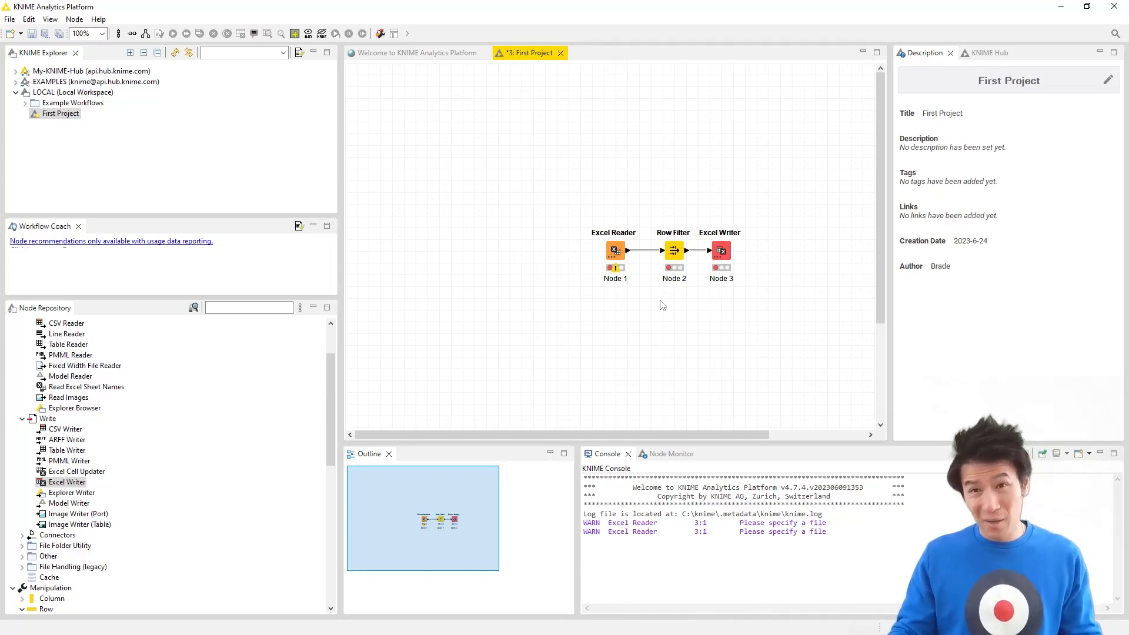
- Browse the expanded node categories and search the node repository for "read"
{"action": "scroll", "coordinate": [331, 368], "scroll_direction": "up", "scroll_amount": 2}
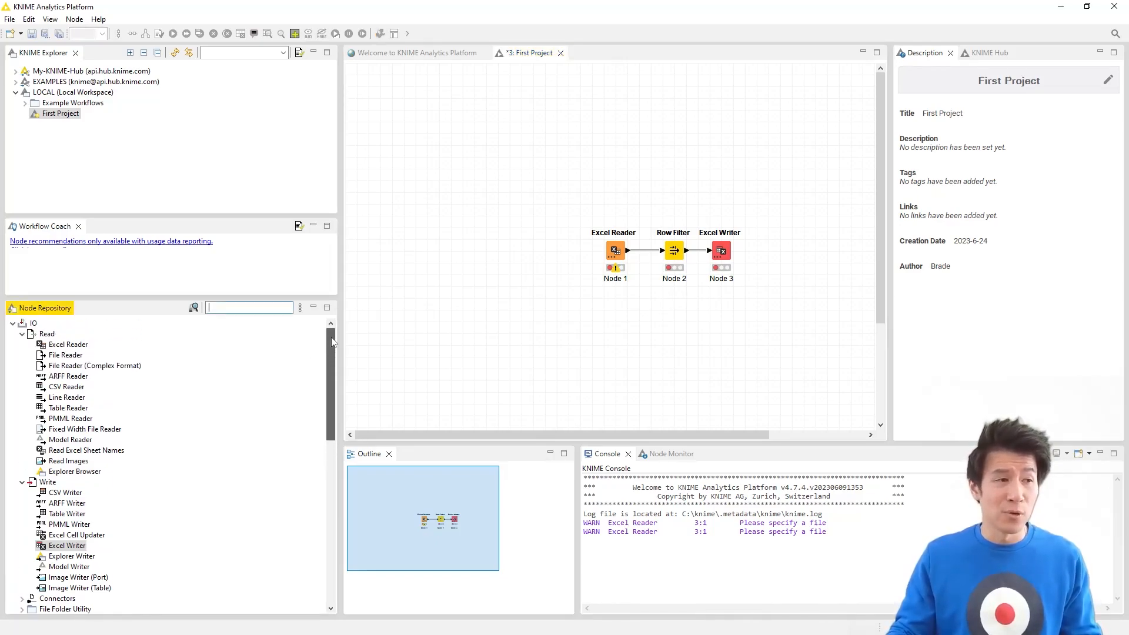
{"action": "left_click_drag", "start_coordinate": [329, 366], "coordinate": [330, 415]}
{"action": "scroll", "coordinate": [158, 495], "scroll_direction": "down", "scroll_amount": 3}
{"action": "scroll", "coordinate": [158, 495], "scroll_direction": "down", "scroll_amount": 1}
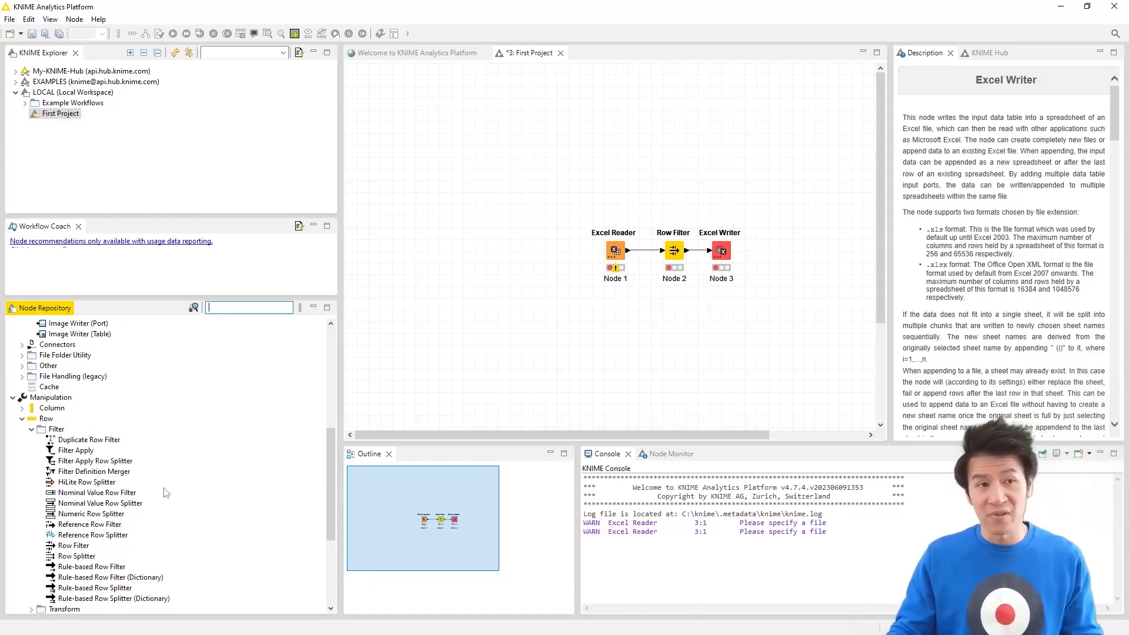
{"action": "scroll", "coordinate": [173, 486], "scroll_direction": "up", "scroll_amount": 7}
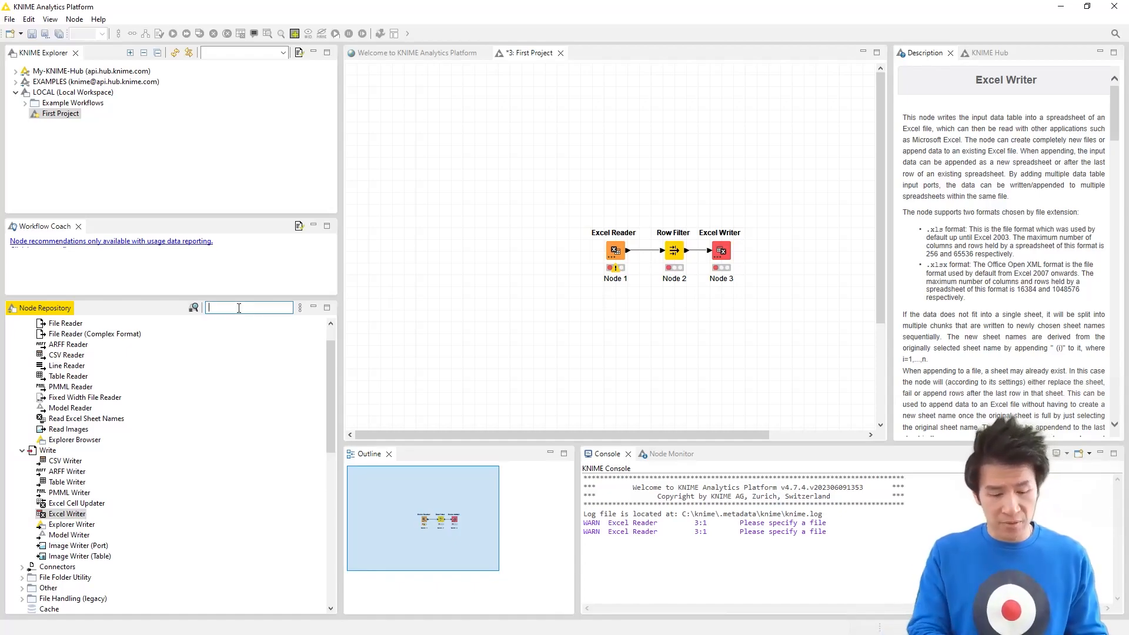
{"action": "type", "text": "read"}
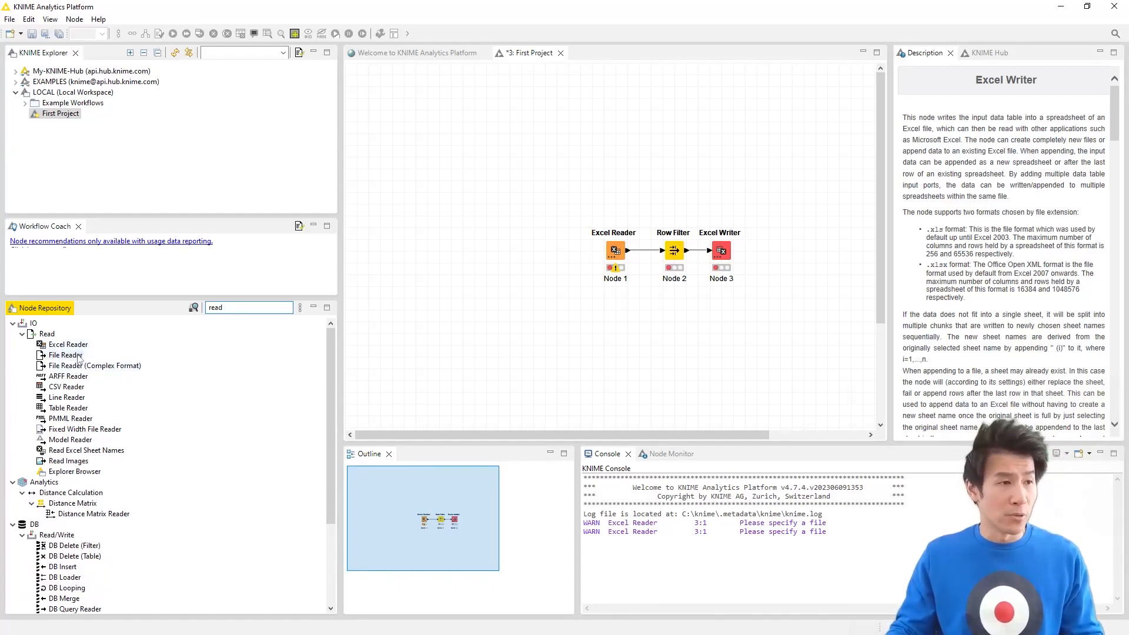
- Search the node repository for "filter" and look through the matching nodes
{"action": "double_click", "coordinate": [238, 307]}
{"action": "type", "text": "filter"}
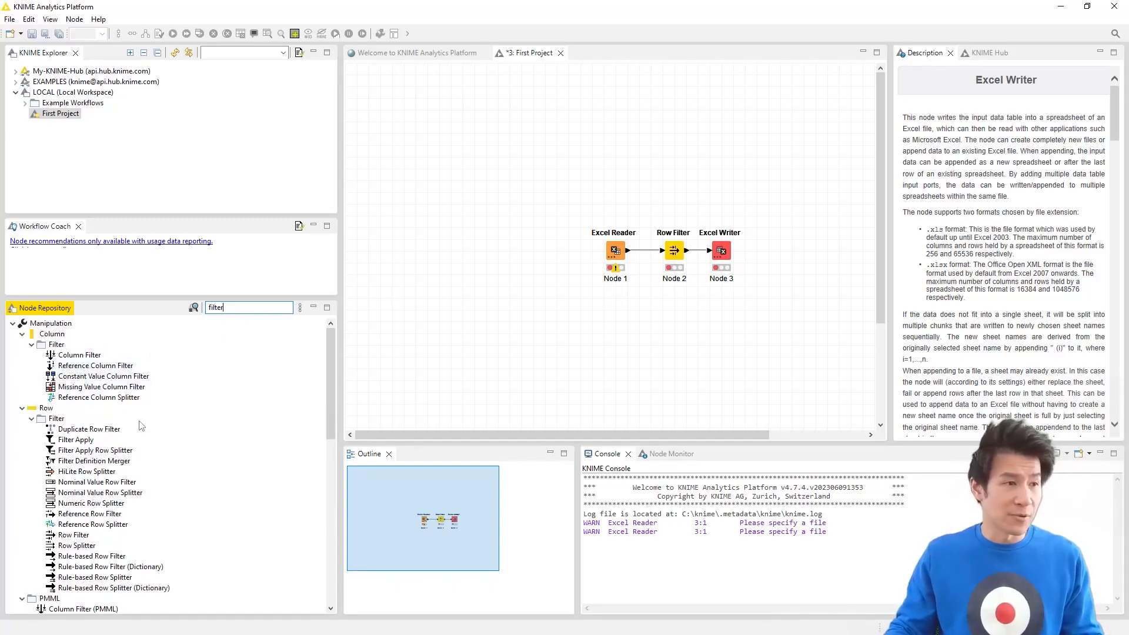
{"action": "scroll", "coordinate": [143, 424], "scroll_direction": "down", "scroll_amount": 9}
{"action": "scroll", "coordinate": [135, 420], "scroll_direction": "up", "scroll_amount": 1}
- Search the node repository for "write" nodes
{"action": "double_click", "coordinate": [237, 309]}
{"action": "type", "text": "write"}
{"action": "double_click", "coordinate": [235, 309]}
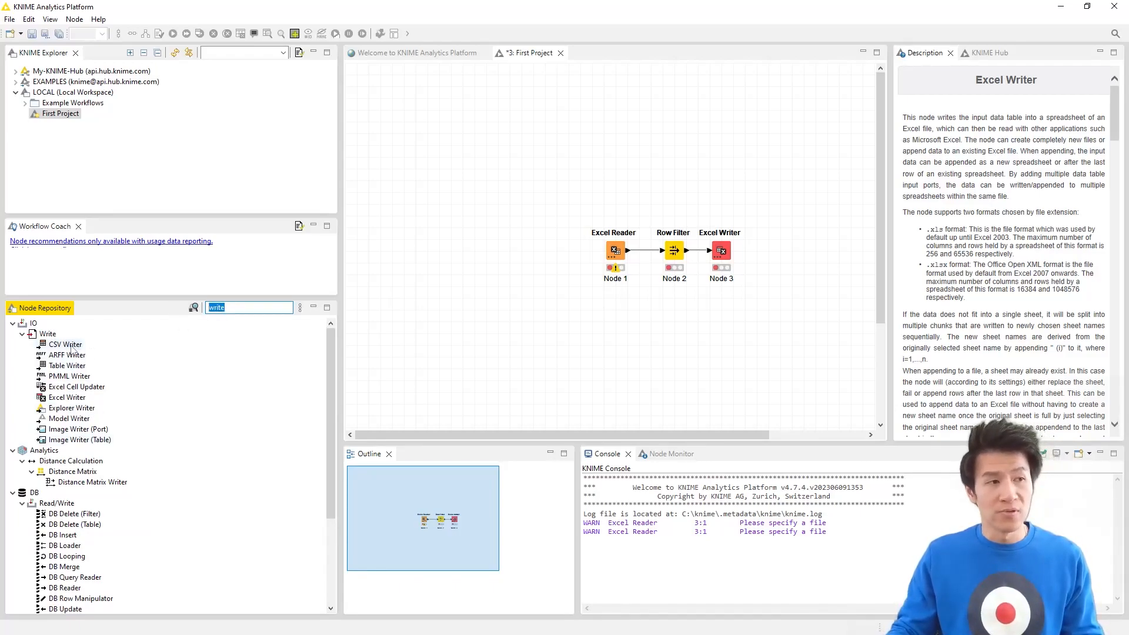
{"action": "left_click", "coordinate": [122, 391]}
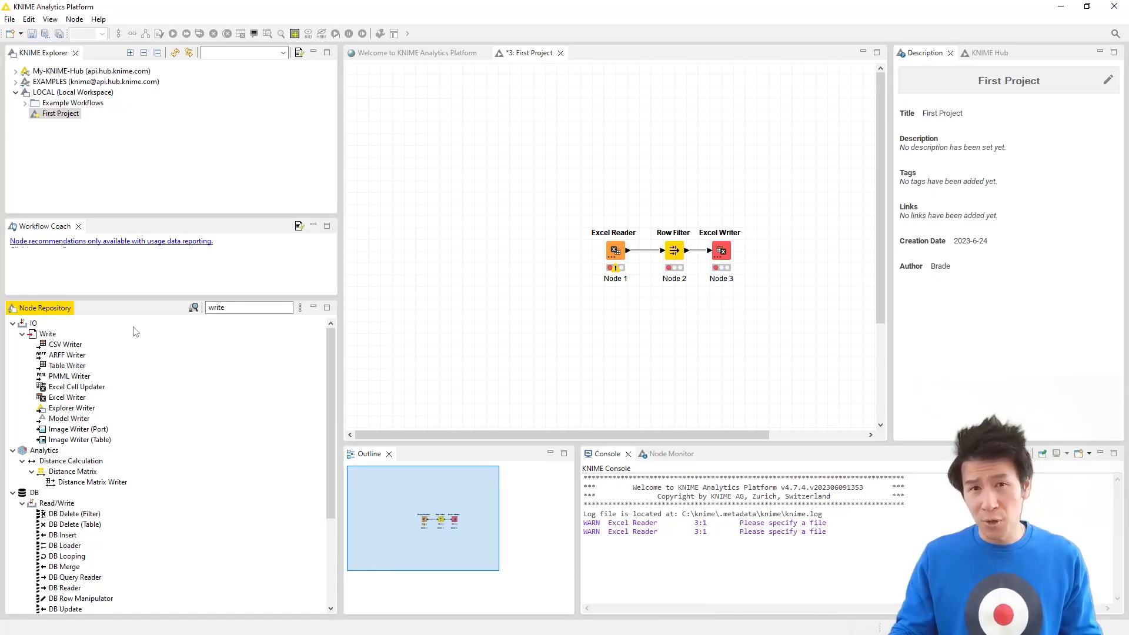
- Enable Node Recommendations by the Community for the Workflow Coach, update the statistics immediately and apply the preferences
{"action": "left_click", "coordinate": [42, 230]}
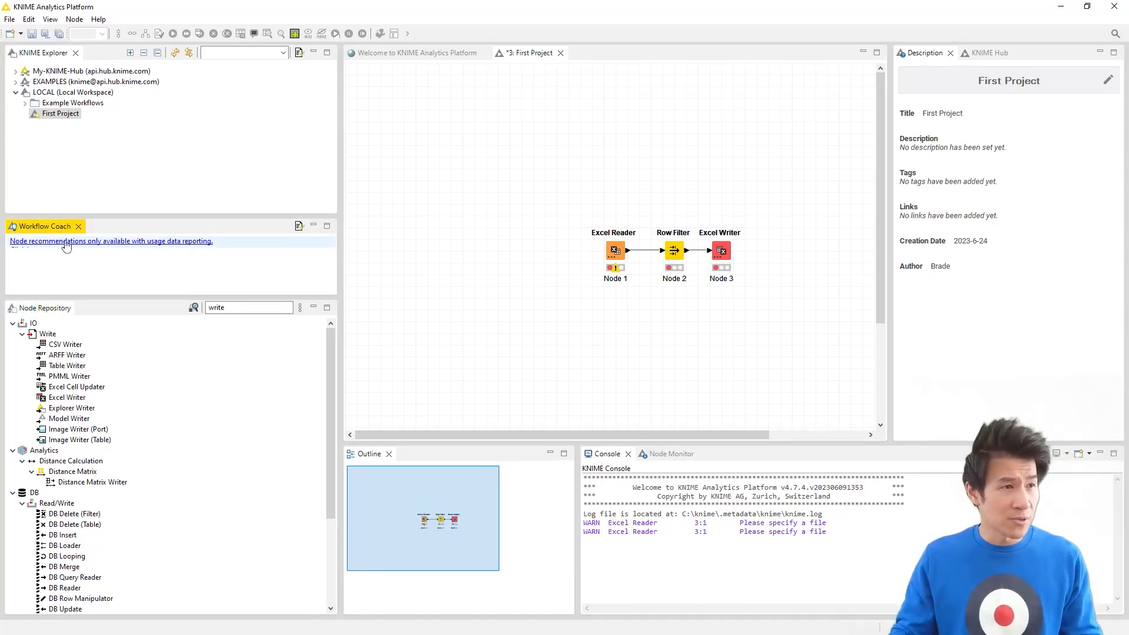
{"action": "left_click", "coordinate": [65, 242]}
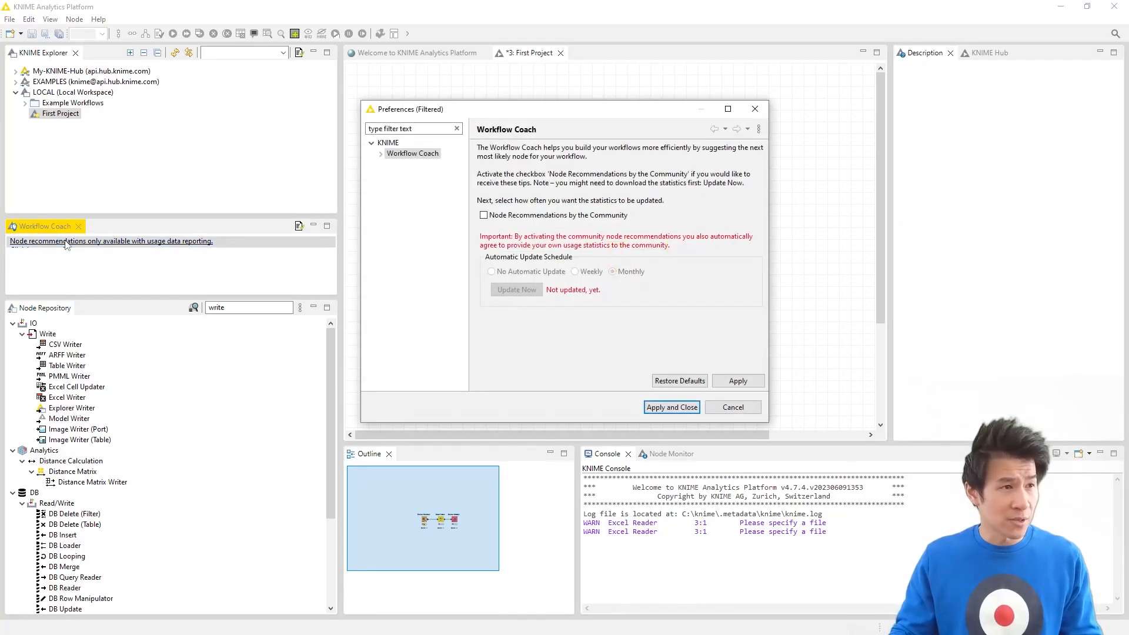
{"action": "left_click", "coordinate": [557, 219]}
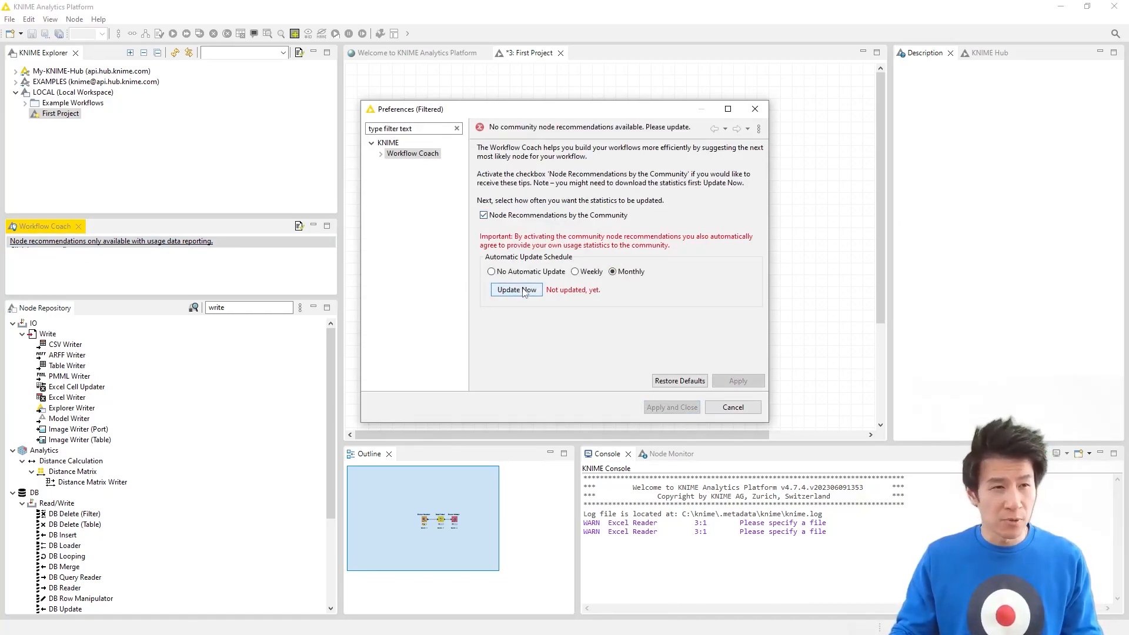
{"action": "left_click", "coordinate": [522, 290]}
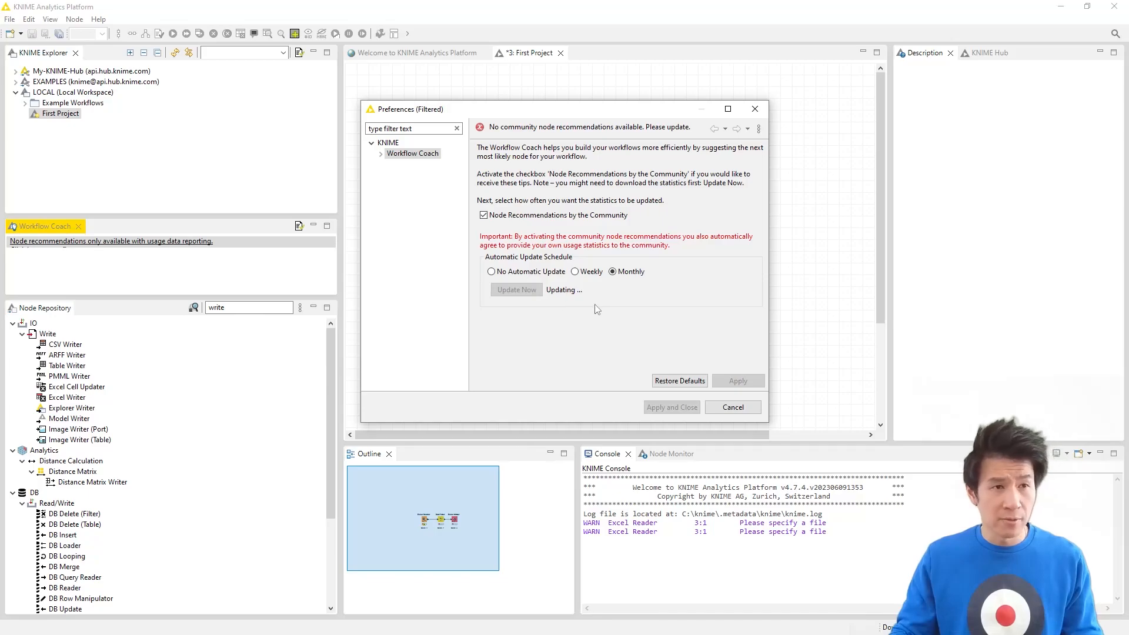
{"action": "left_click", "coordinate": [673, 407]}
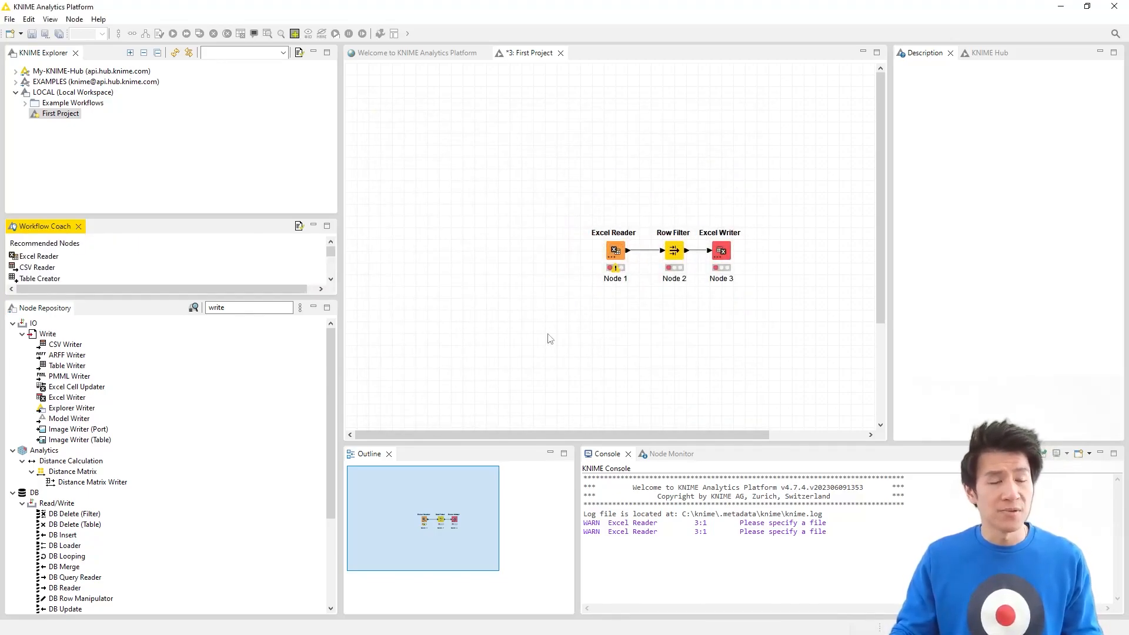
- Enlarge the Workflow Coach area and view the recommended nodes for the Row Filter and the Excel Writer
{"action": "left_click", "coordinate": [675, 253]}
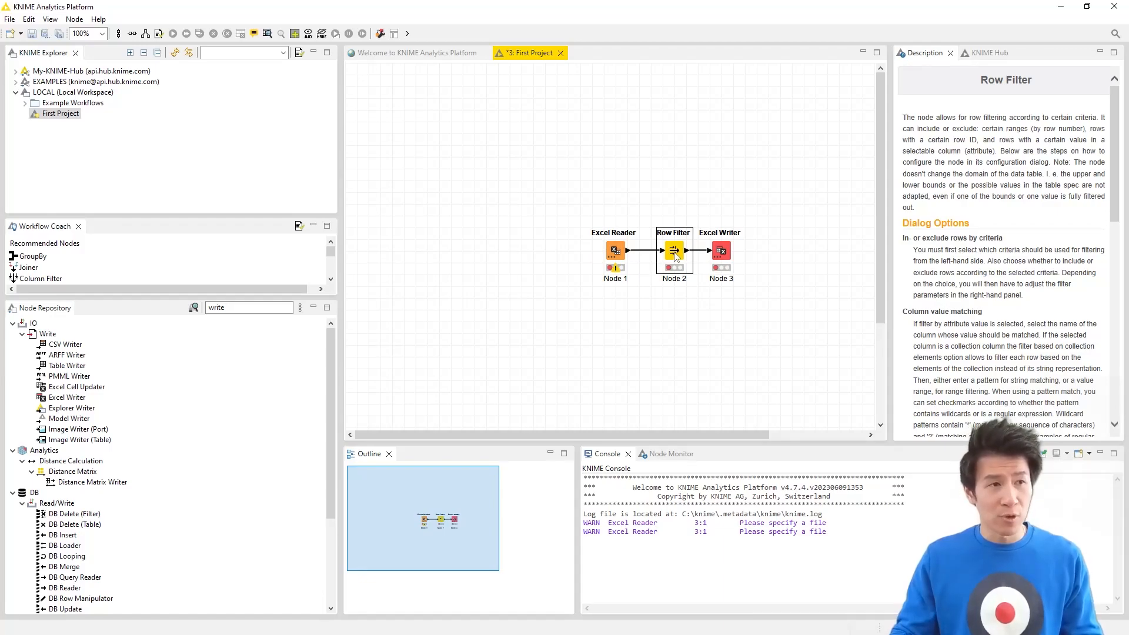
{"action": "left_click_drag", "start_coordinate": [233, 298], "coordinate": [231, 363]}
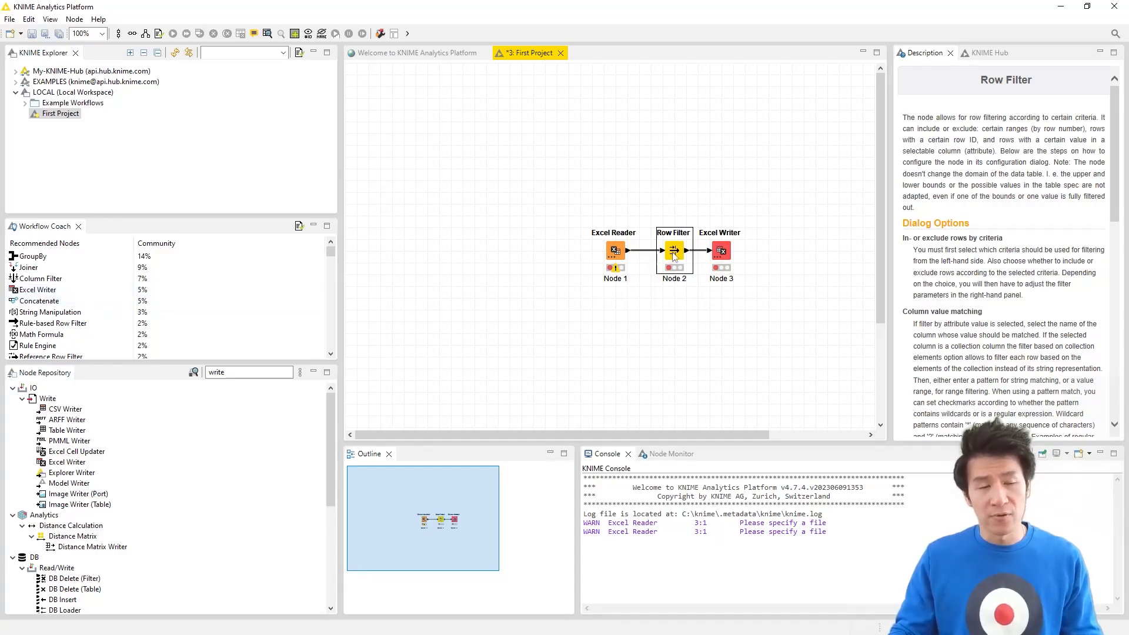
{"action": "left_click", "coordinate": [728, 253]}
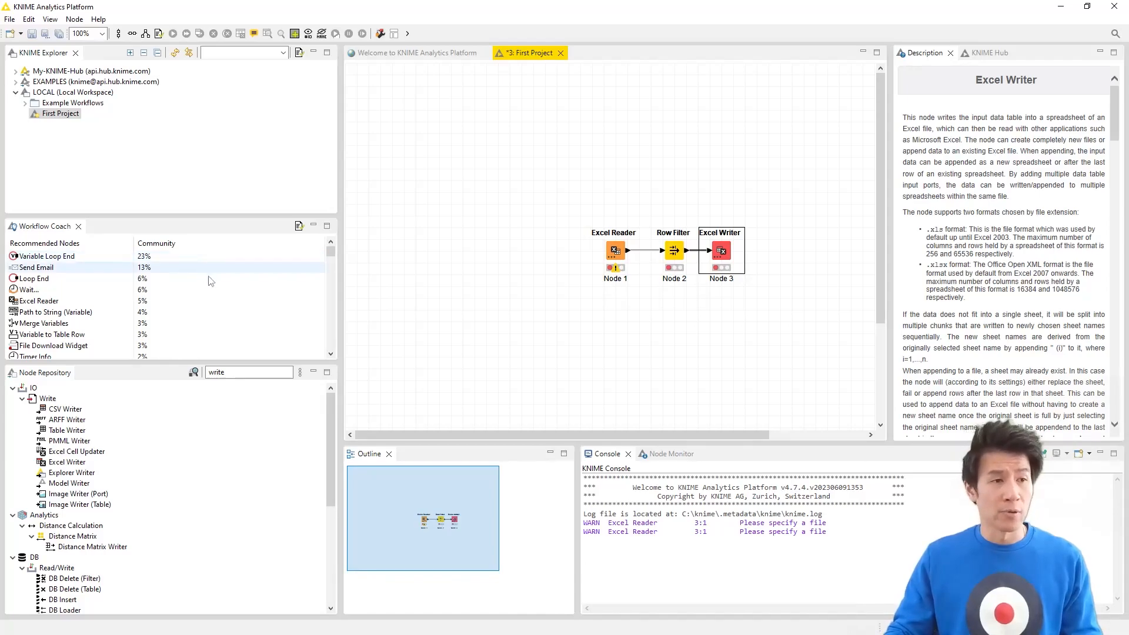
{"action": "left_click", "coordinate": [370, 456]}
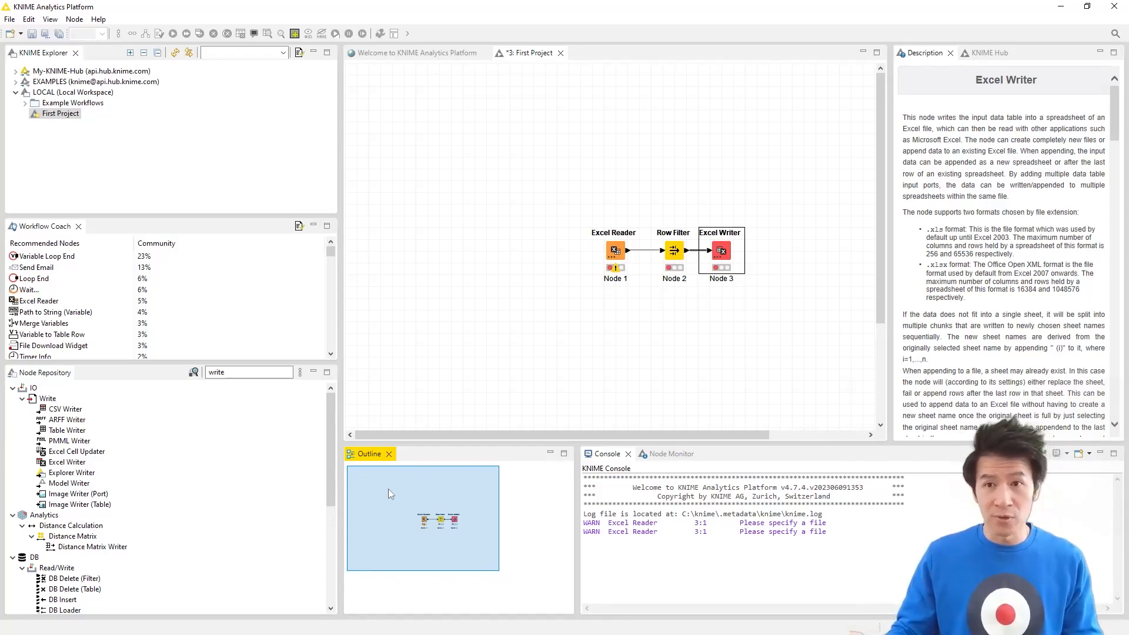
{"action": "mouse_move", "coordinate": [388, 489]}
{"action": "left_mouse_down"}
{"action": "mouse_move", "coordinate": [466, 538]}
{"action": "mouse_move", "coordinate": [390, 504]}
{"action": "mouse_move", "coordinate": [436, 492]}
{"action": "mouse_move", "coordinate": [377, 557]}
{"action": "mouse_move", "coordinate": [373, 479]}
{"action": "left_mouse_up"}
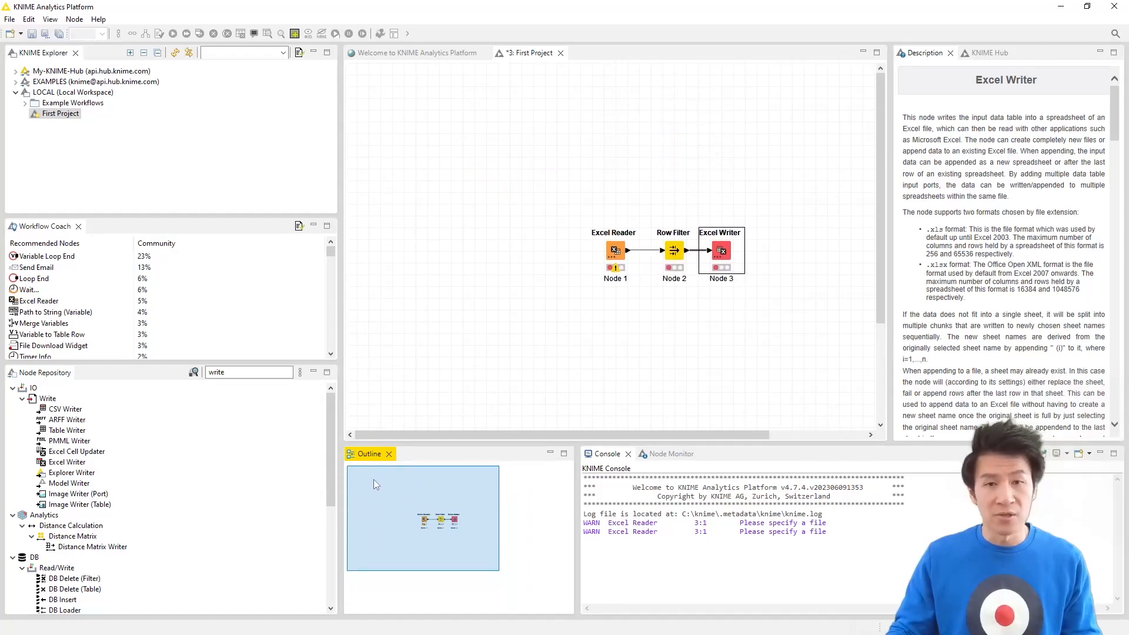
{"action": "left_click", "coordinate": [601, 457]}
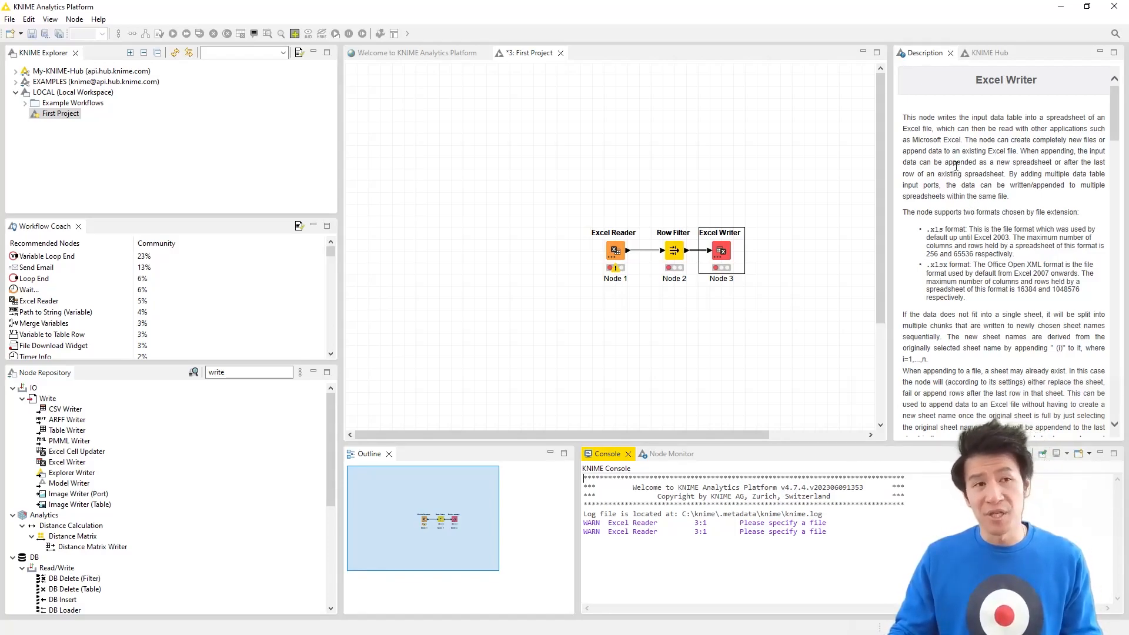
- Close the Description and KNIME Hub views to give the workflow canvas more room
{"action": "left_click", "coordinate": [967, 206]}
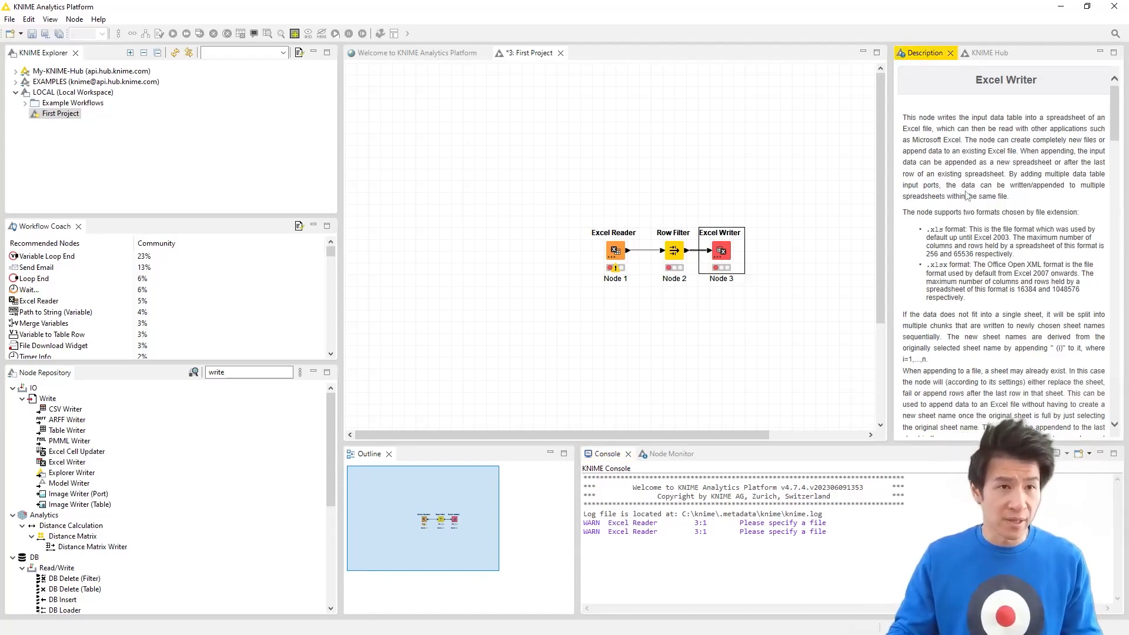
{"action": "left_click", "coordinate": [950, 53]}
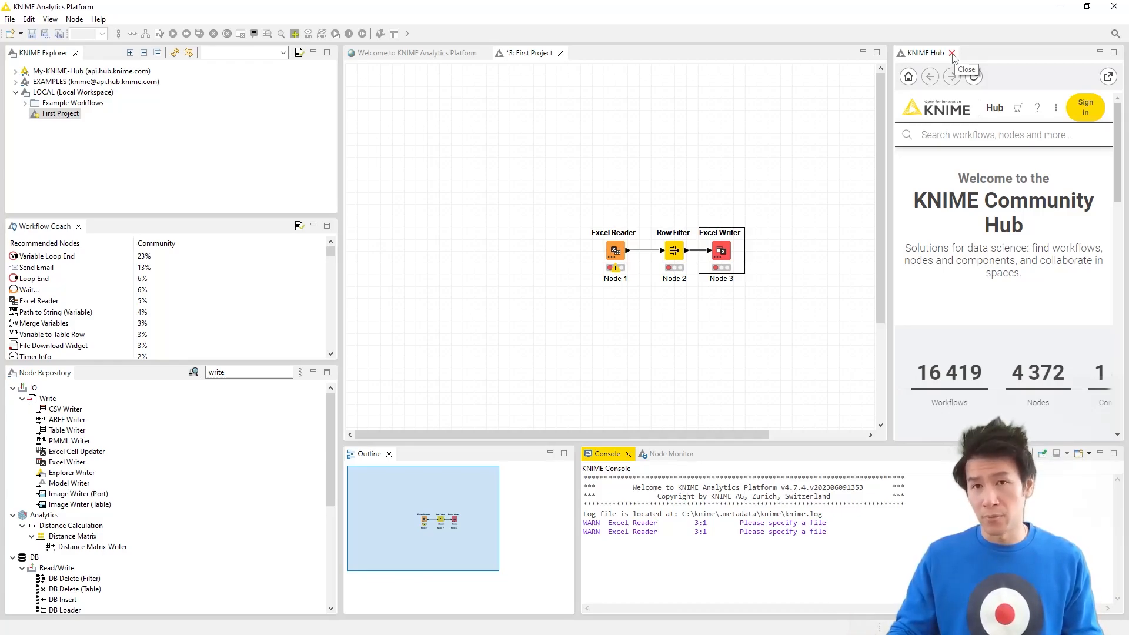
{"action": "left_click", "coordinate": [952, 53]}
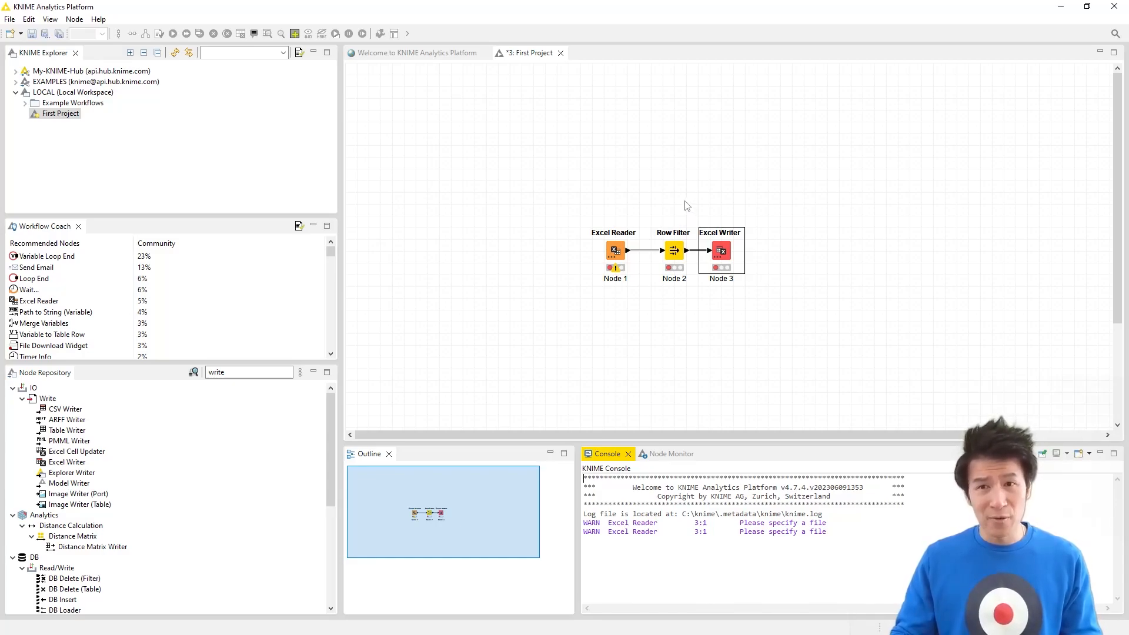
- Go through the Excel Reader, Row Filter and Excel Writer nodes and examine their status lights
{"action": "left_click", "coordinate": [612, 247]}
{"action": "left_click", "coordinate": [679, 249]}
{"action": "left_click", "coordinate": [735, 251]}
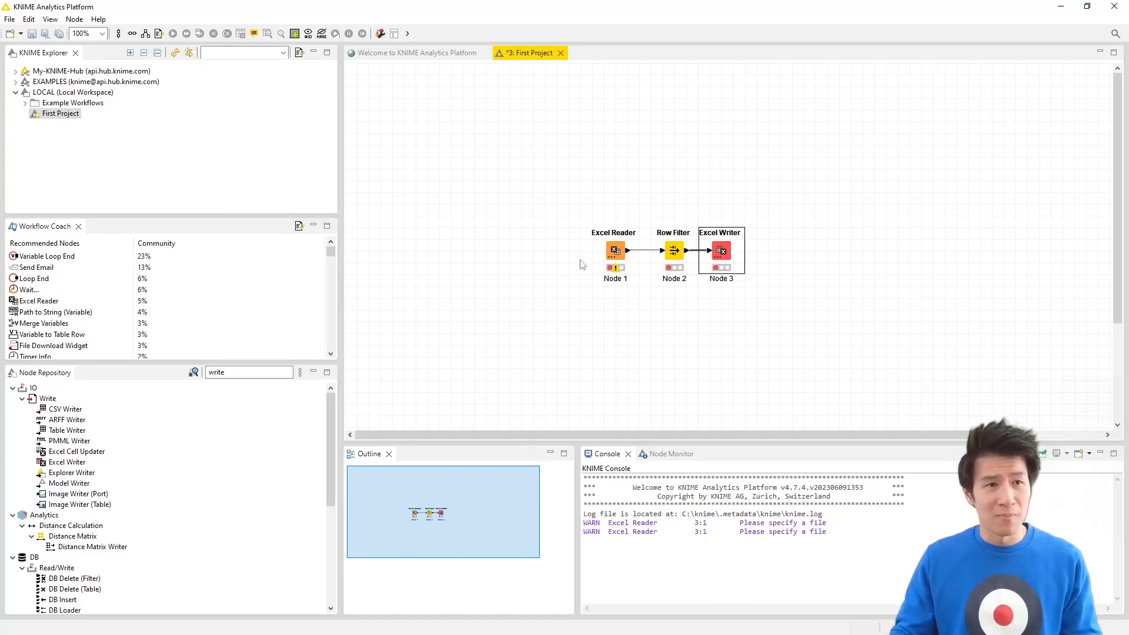
{"action": "left_click", "coordinate": [675, 272]}
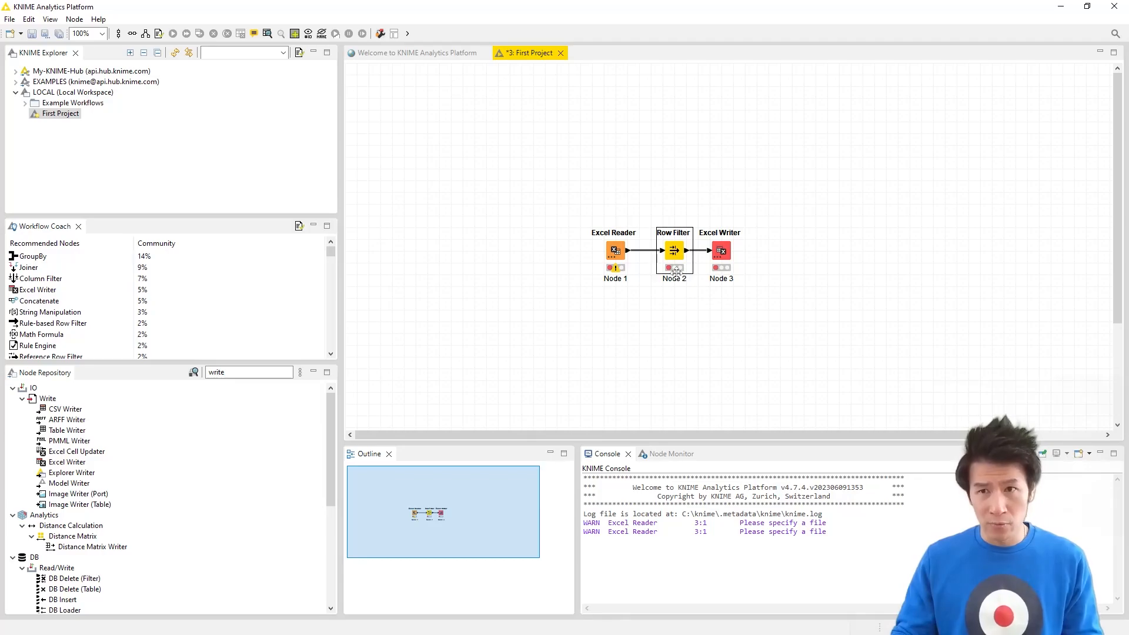
{"action": "left_click", "coordinate": [616, 270]}
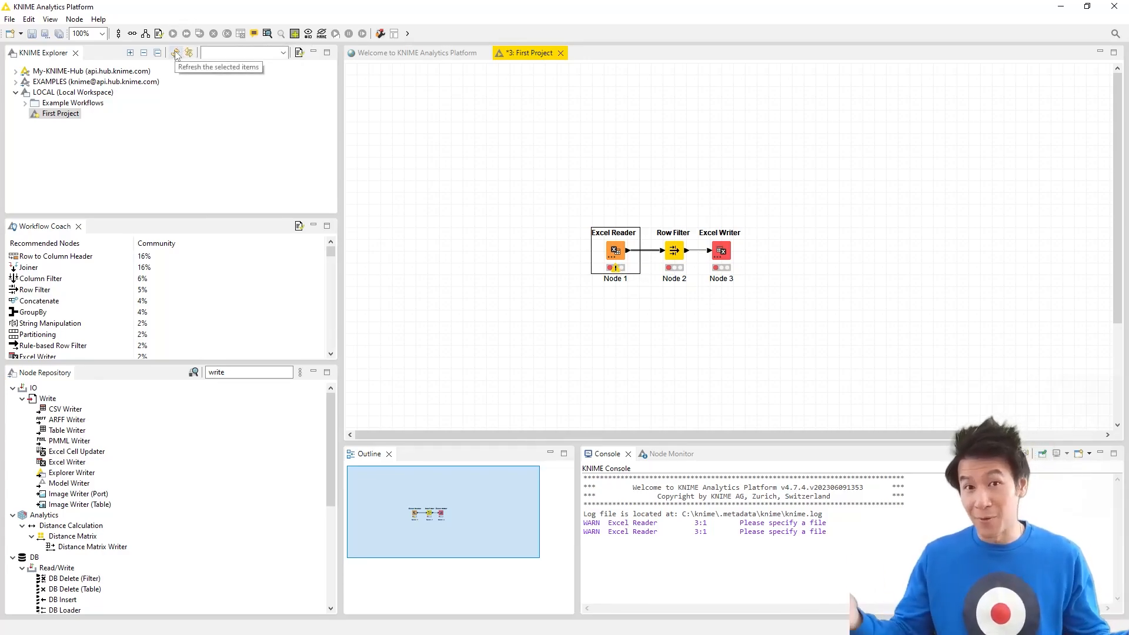
- Configure the Excel Reader to read Data.xlsx from the Downloads folder on the Local File System, widening the preview columns to check the data
{"action": "double_click", "coordinate": [616, 252]}
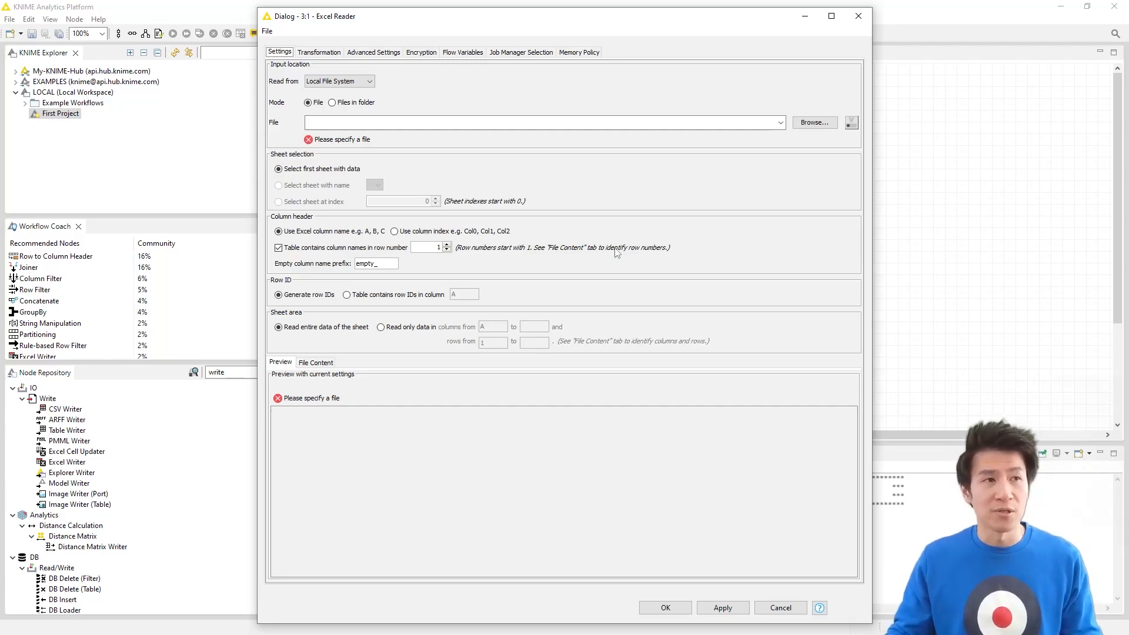
{"action": "left_click", "coordinate": [368, 82]}
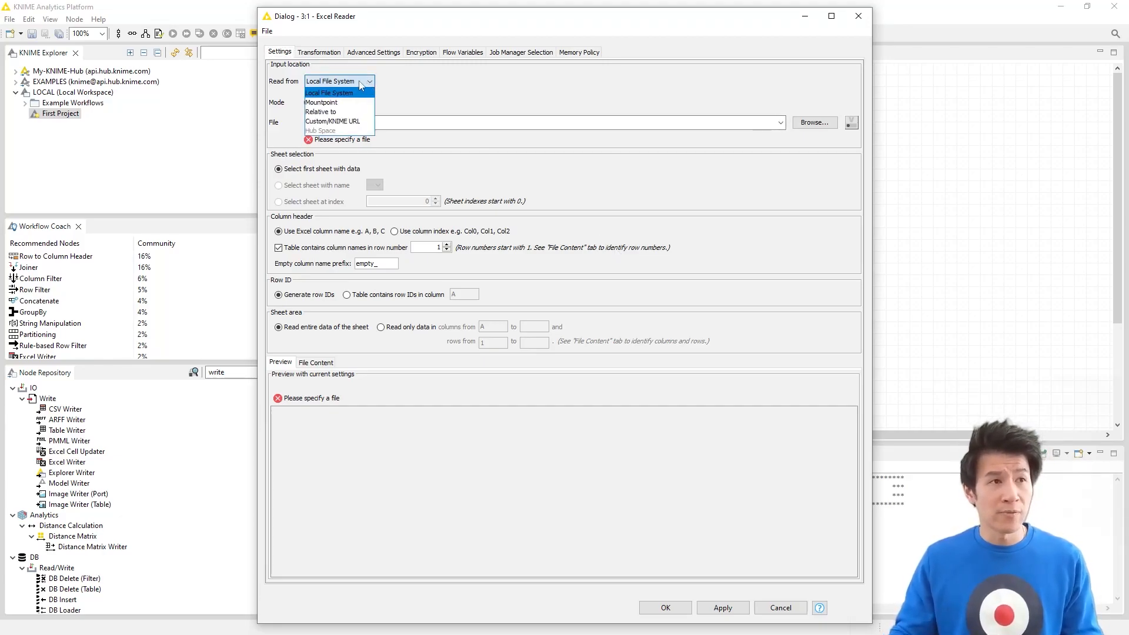
{"action": "left_click", "coordinate": [355, 95]}
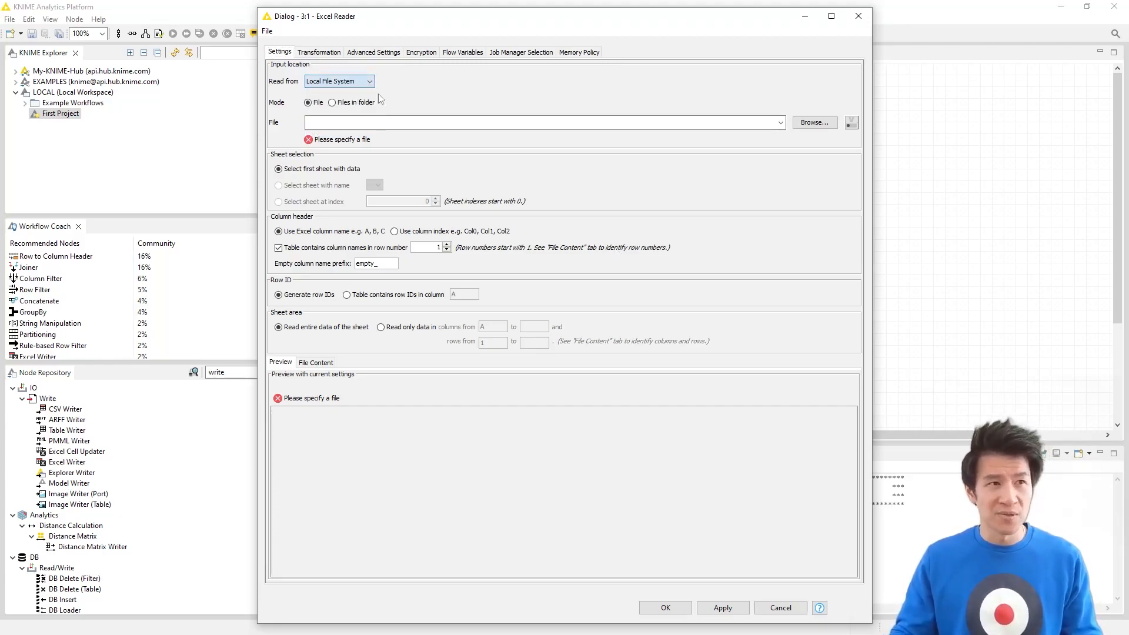
{"action": "left_click", "coordinate": [823, 124]}
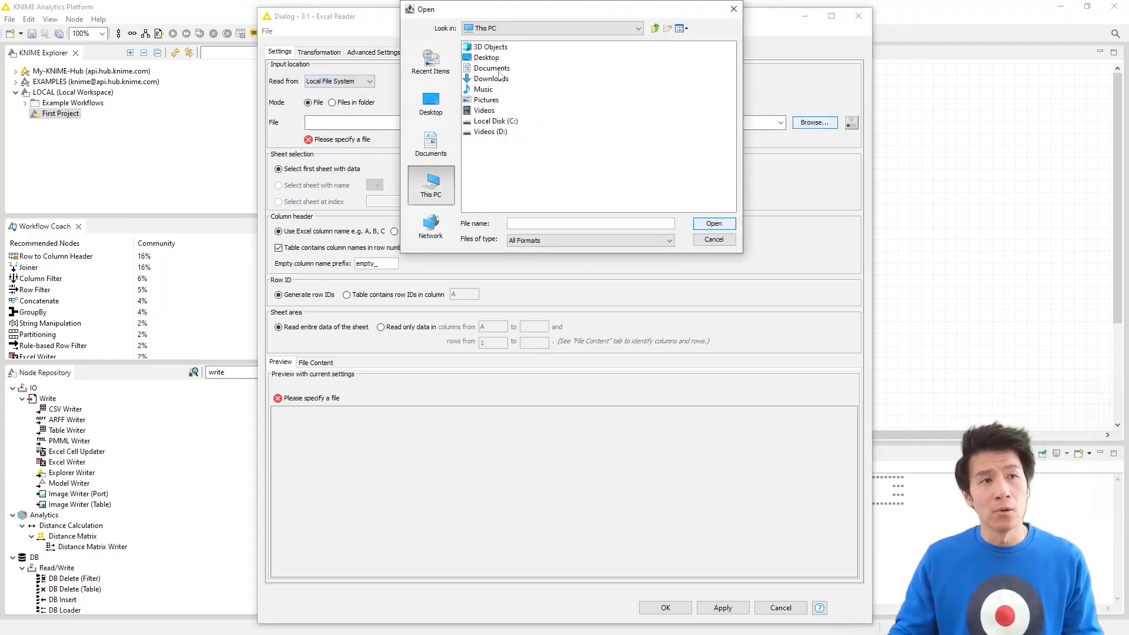
{"action": "double_click", "coordinate": [499, 79]}
{"action": "left_click_drag", "start_coordinate": [529, 7], "coordinate": [554, 101]}
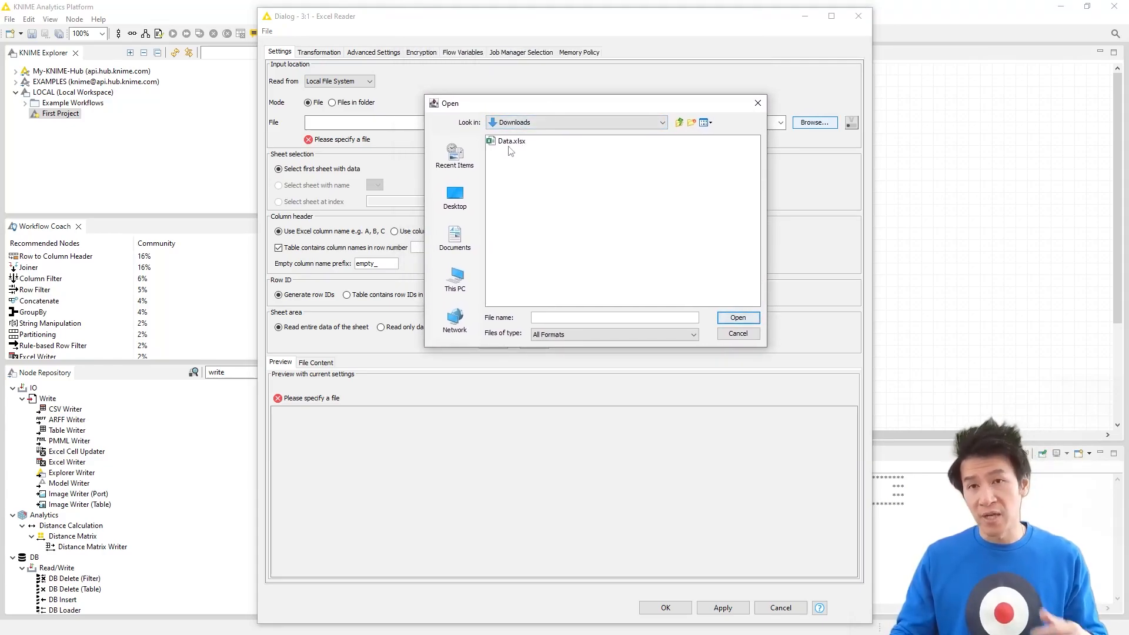
{"action": "left_click", "coordinate": [512, 143]}
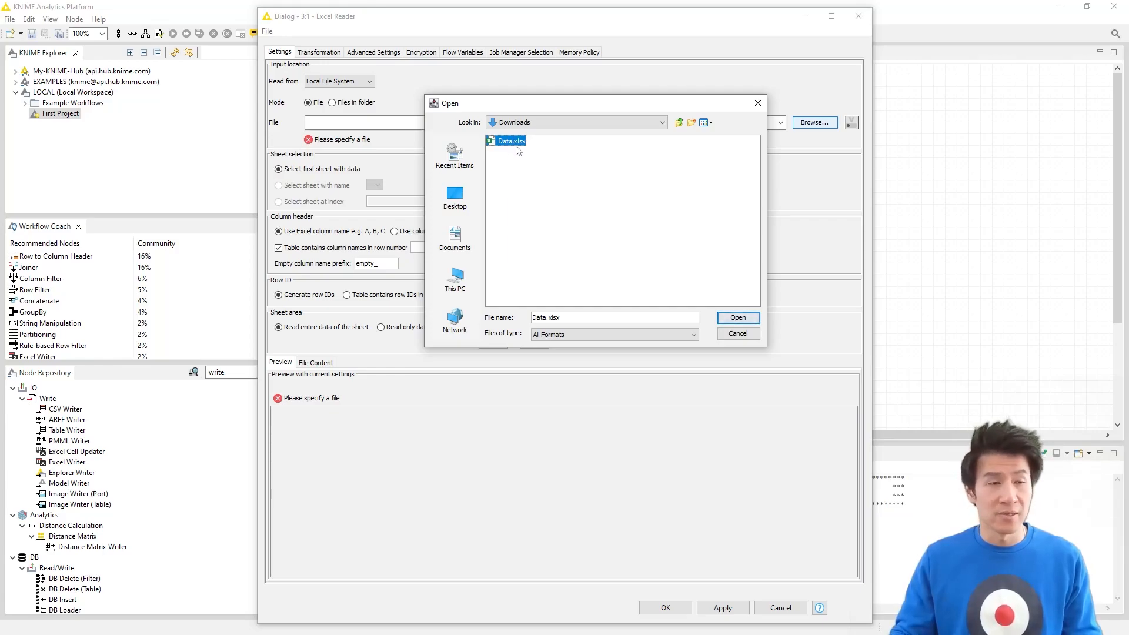
{"action": "left_click", "coordinate": [736, 318]}
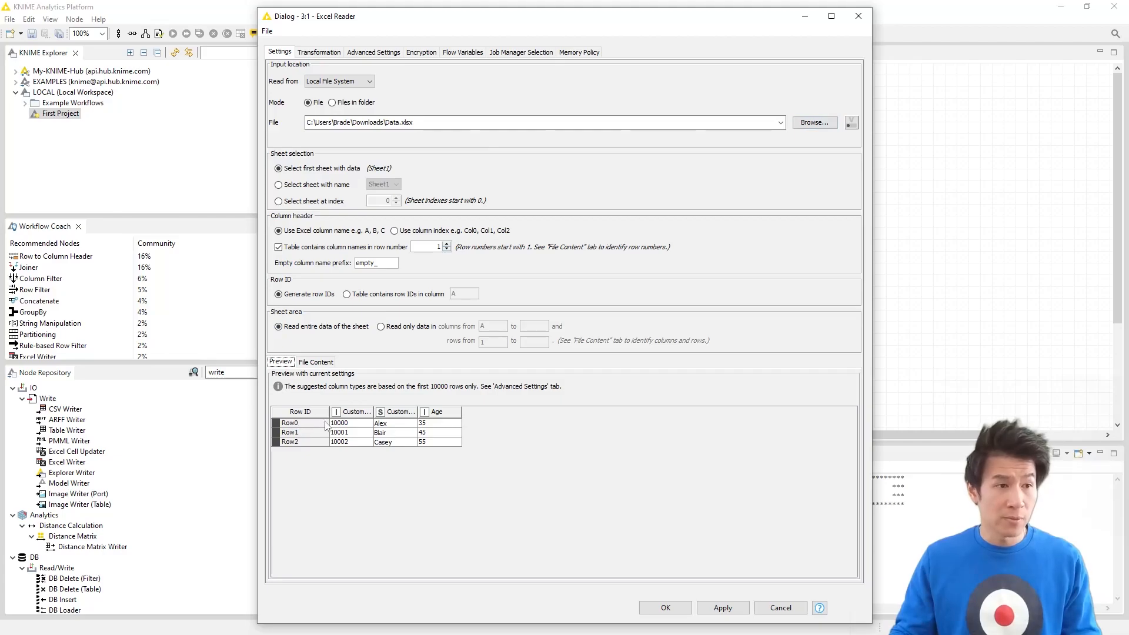
{"action": "left_click_drag", "start_coordinate": [371, 412], "coordinate": [524, 413]}
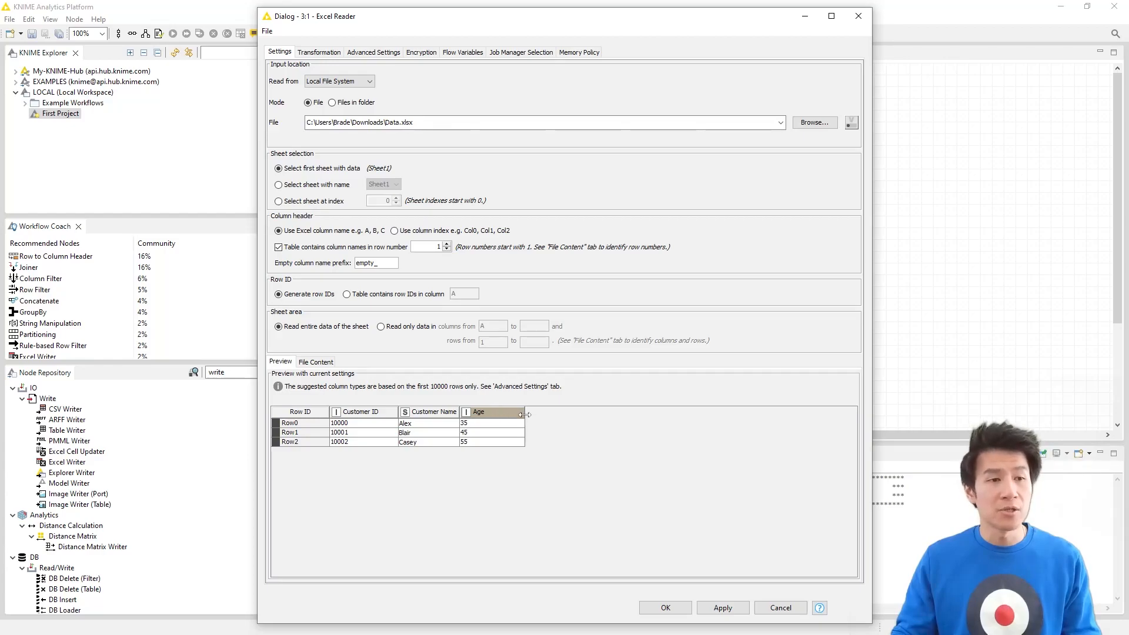
{"action": "left_click", "coordinate": [670, 608]}
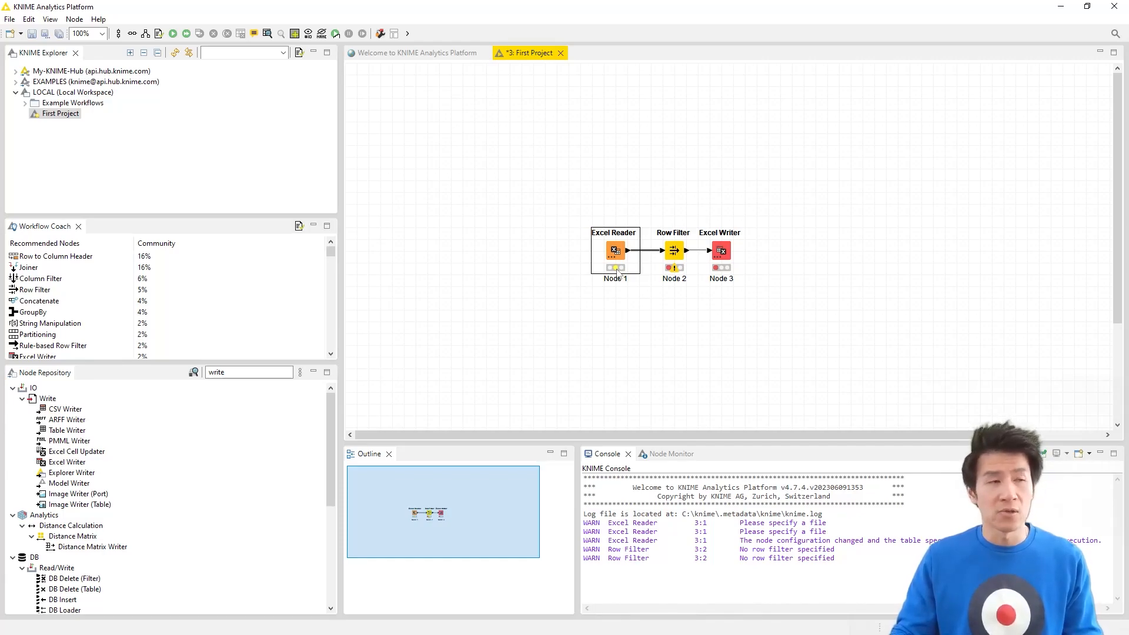
{"action": "right_click", "coordinate": [69, 117]}
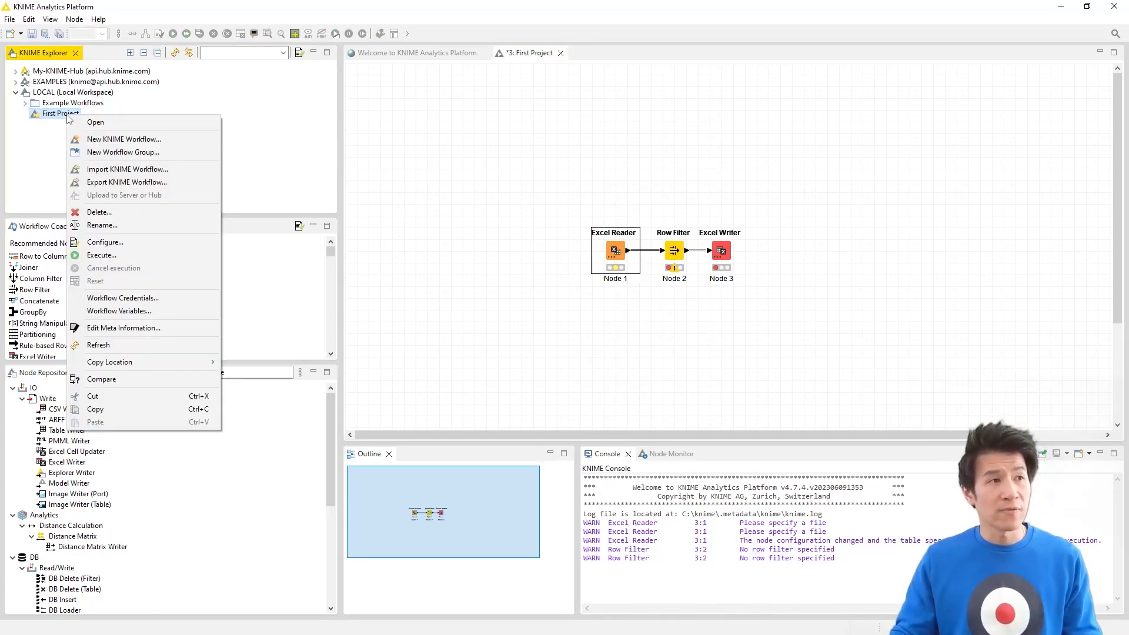
{"action": "left_click", "coordinate": [118, 187]}
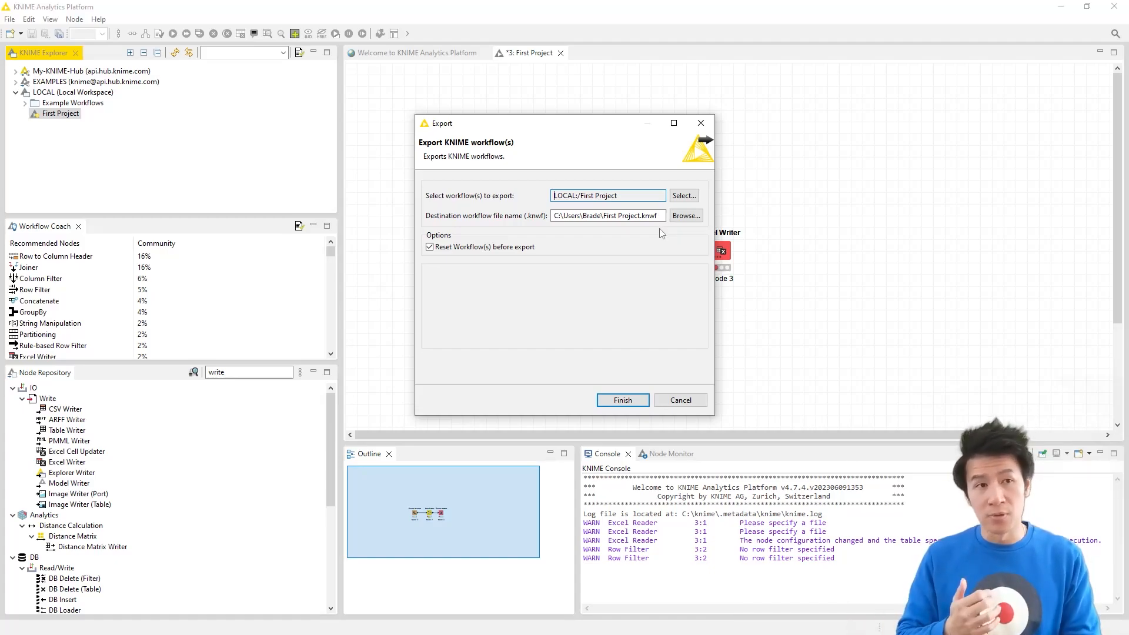
{"action": "left_click", "coordinate": [669, 404]}
- Reopen the Excel Reader configuration and set its input location to Relative to, Current workflow
{"action": "double_click", "coordinate": [617, 252]}
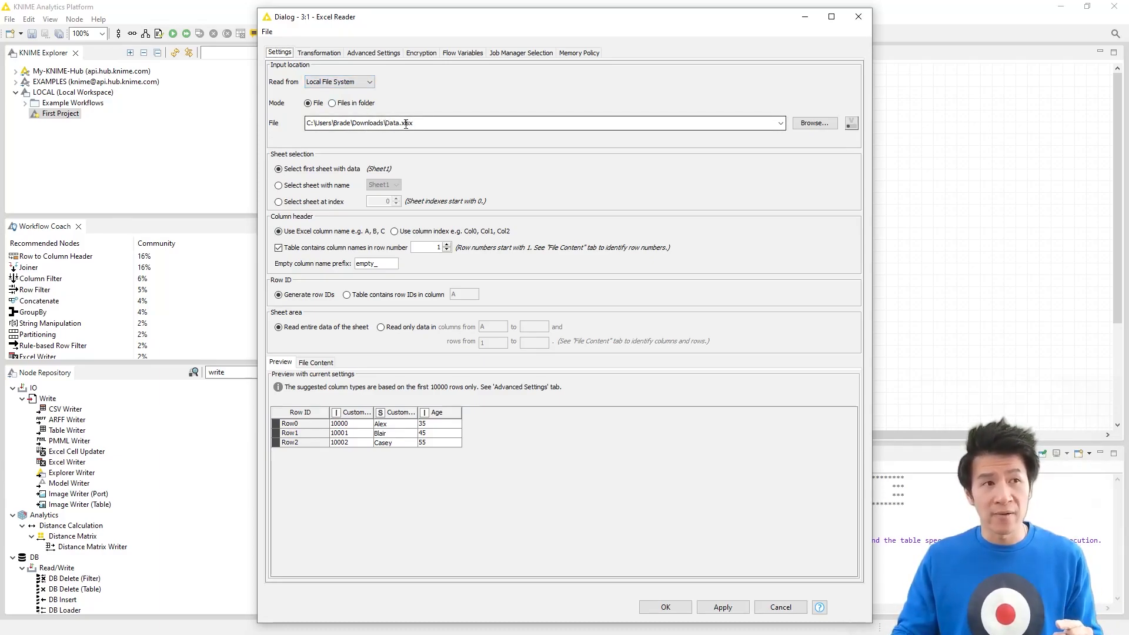
{"action": "left_click_drag", "start_coordinate": [386, 124], "coordinate": [310, 126]}
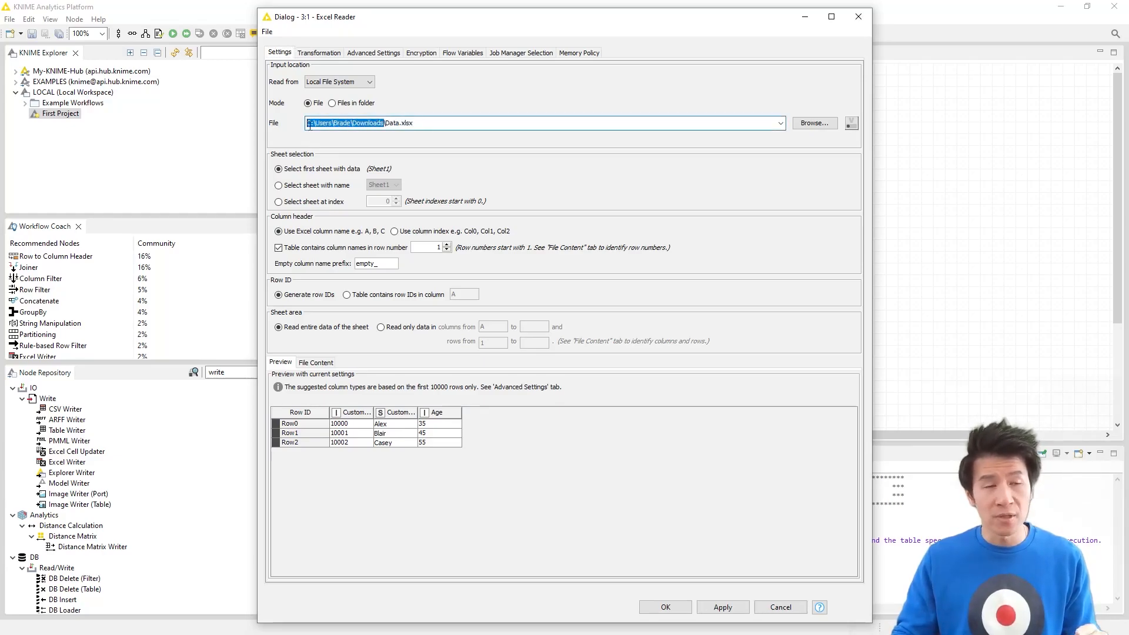
{"action": "left_click", "coordinate": [359, 85]}
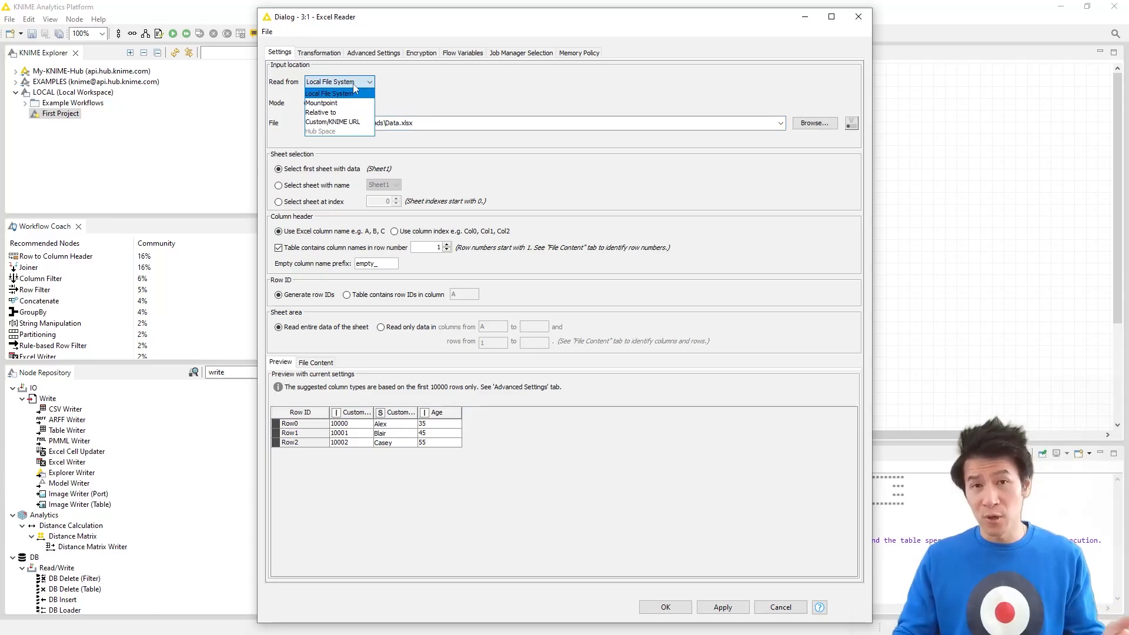
{"action": "left_click", "coordinate": [346, 113]}
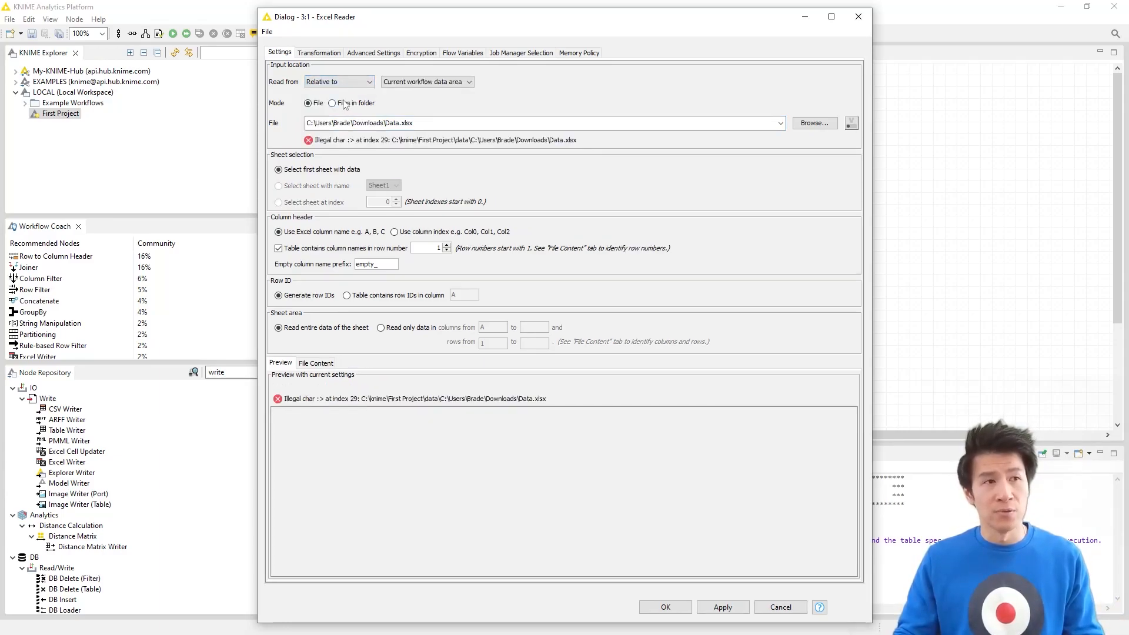
{"action": "left_click", "coordinate": [438, 85]}
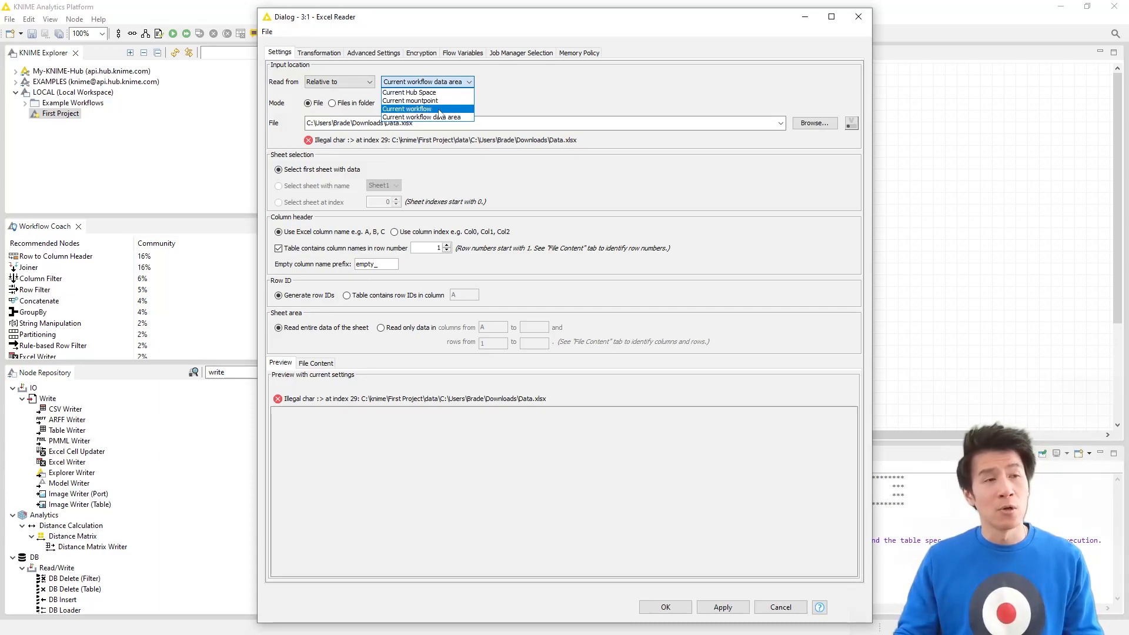
{"action": "left_click", "coordinate": [440, 109]}
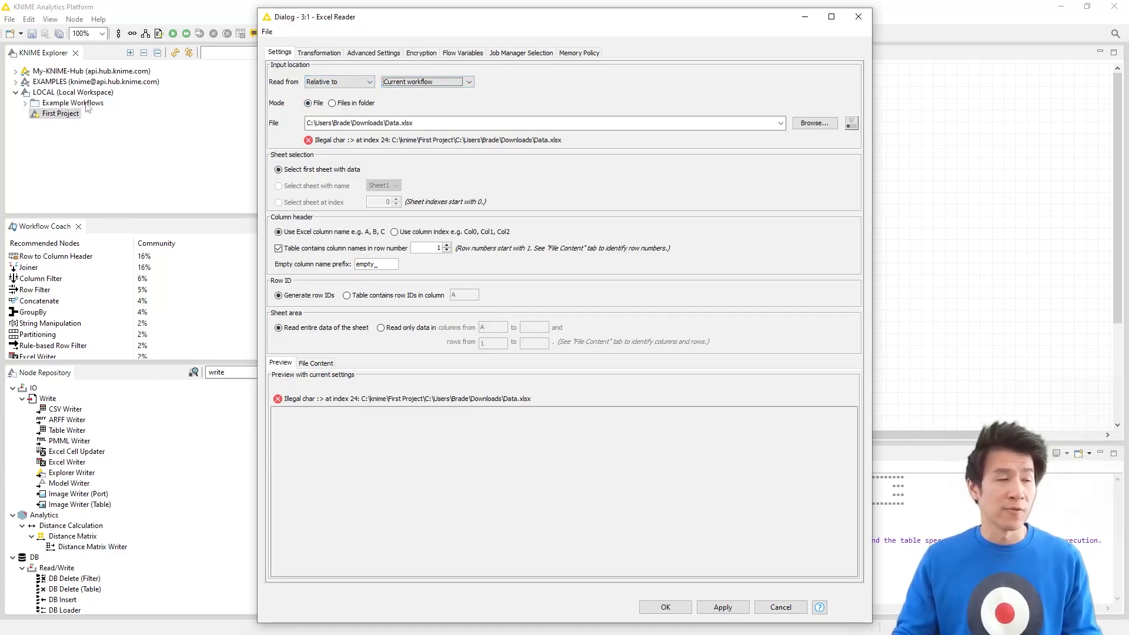
- Switch to File Explorer and copy Data.xlsx from the Downloads folder into C:\knime
{"action": "key", "text": "super+e"}
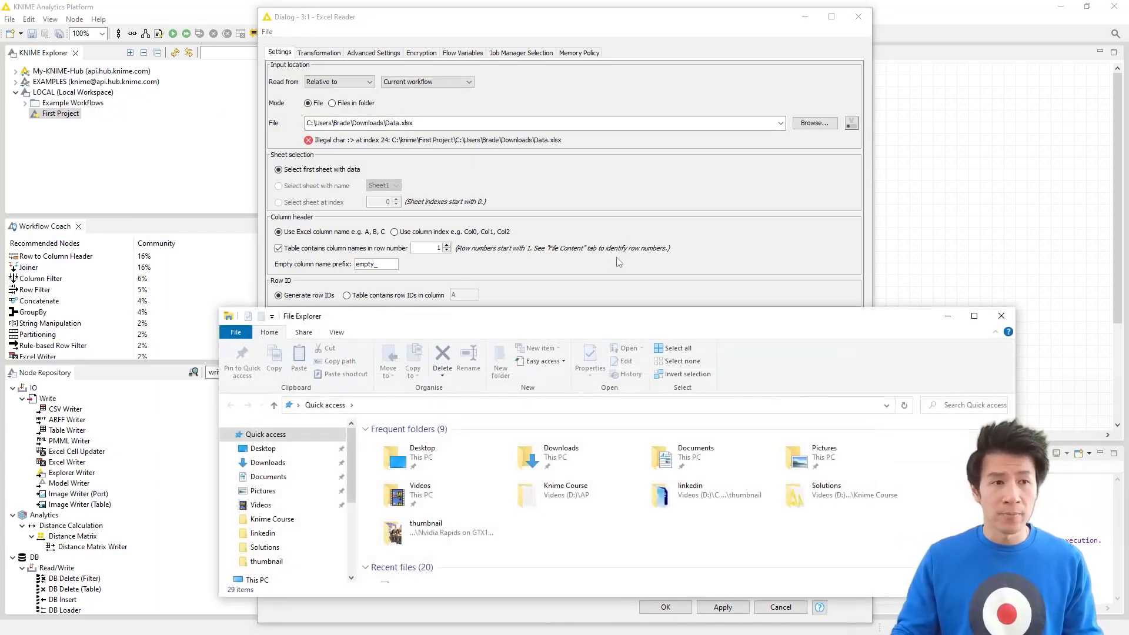
{"action": "left_click_drag", "start_coordinate": [562, 319], "coordinate": [561, 148]}
{"action": "left_click", "coordinate": [272, 522]}
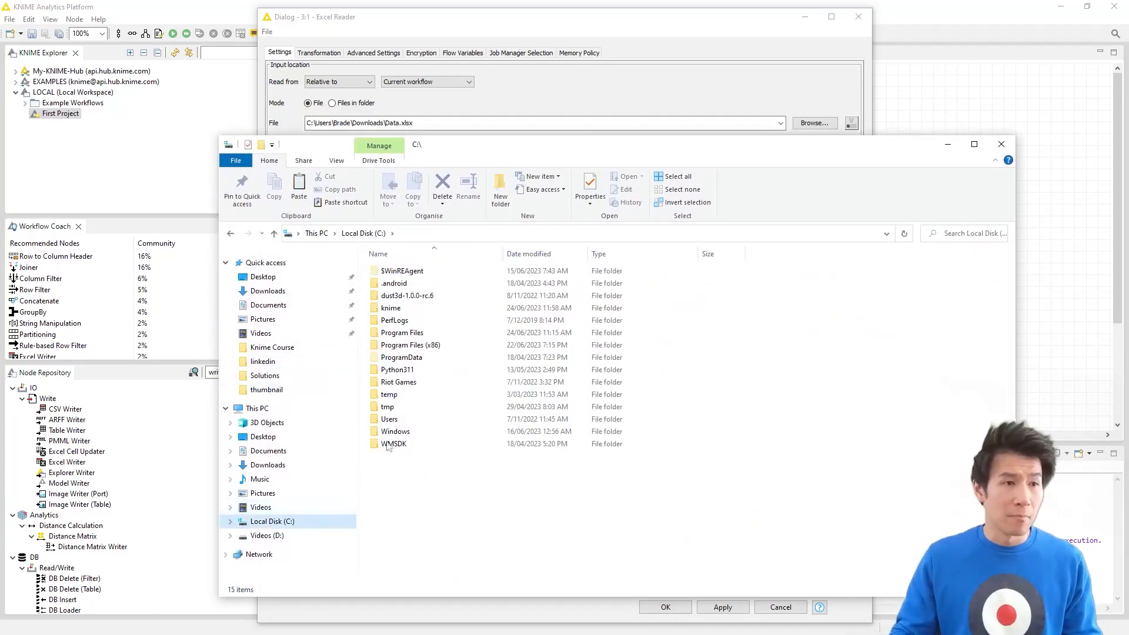
{"action": "double_click", "coordinate": [411, 308]}
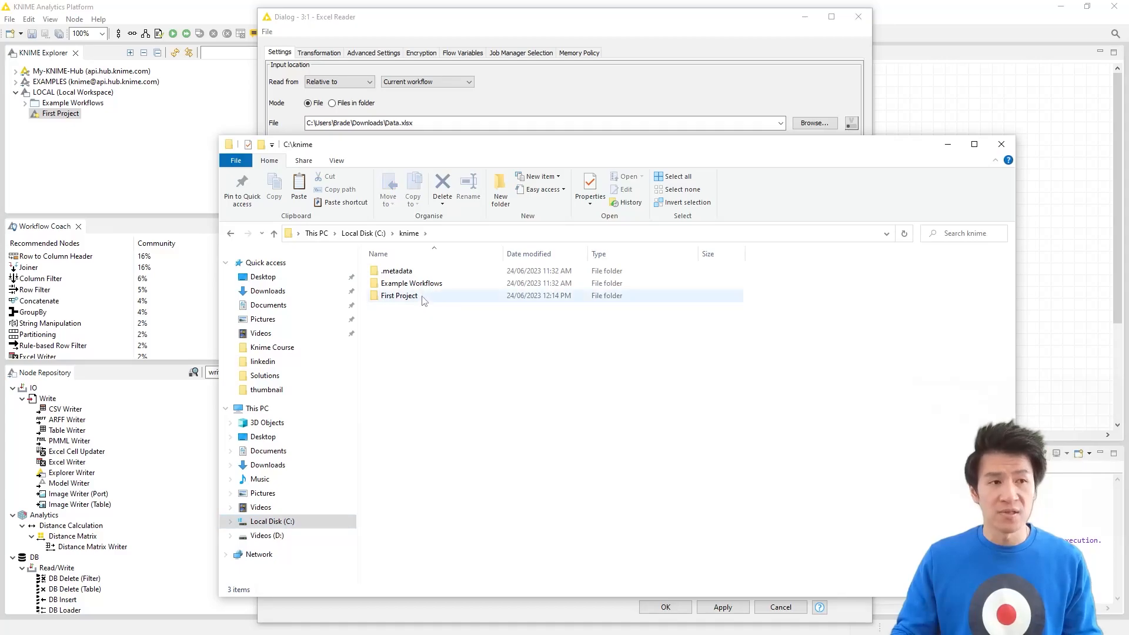
{"action": "left_click", "coordinate": [294, 296]}
{"action": "left_click", "coordinate": [406, 286]}
{"action": "key", "text": "alt+Left"}
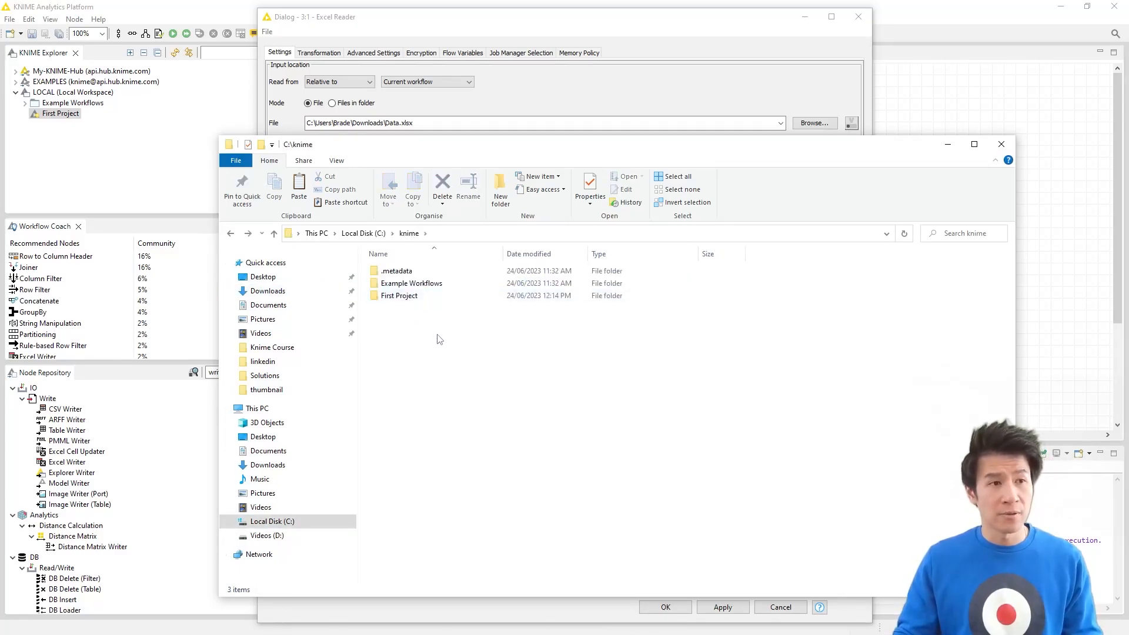
{"action": "key", "text": "ctrl+v"}
- Browse for Data.xlsx relative to the current workflow, compare the listing with the C:\knime folder, and cancel the file selection
{"action": "left_click", "coordinate": [746, 120]}
{"action": "left_click", "coordinate": [815, 122]}
{"action": "left_click", "coordinate": [470, 104]}
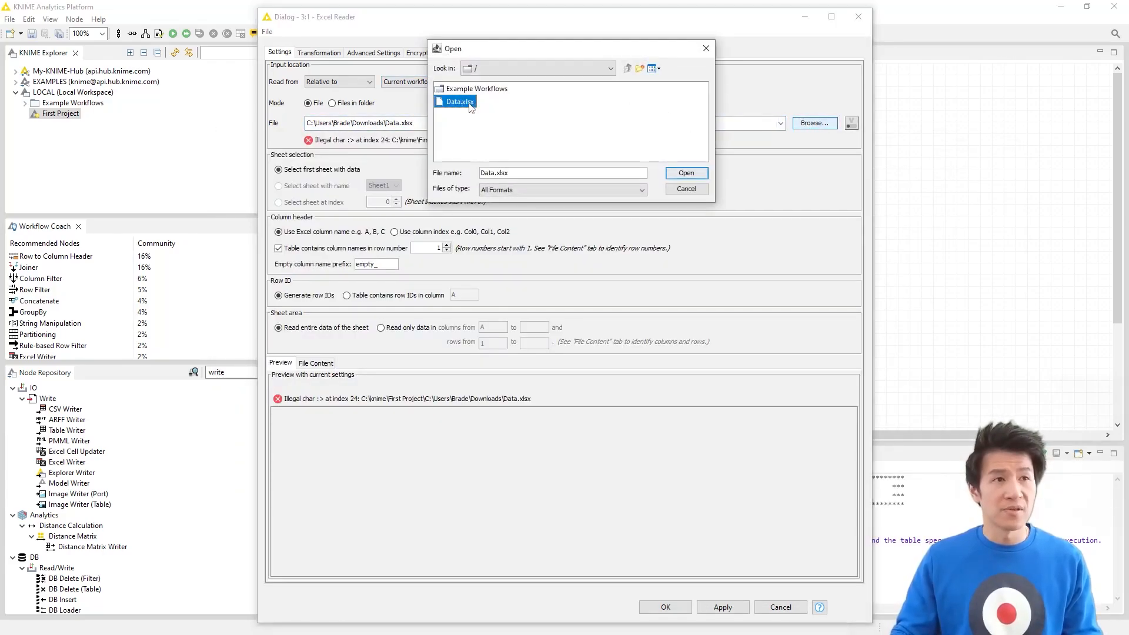
{"action": "key", "text": "alt+Tab"}
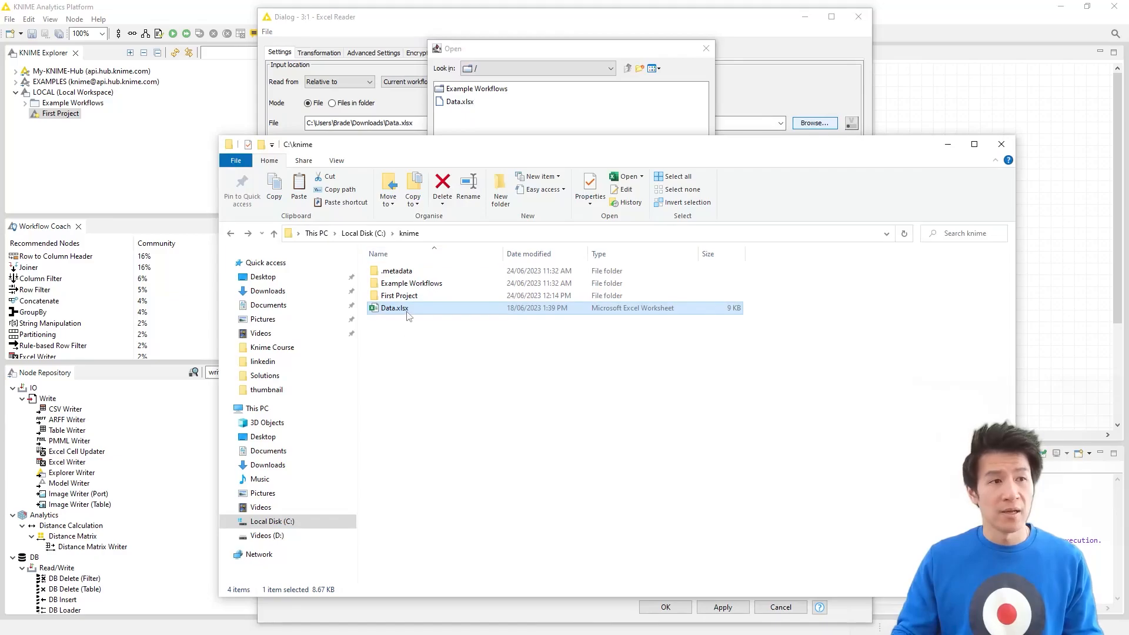
{"action": "left_click", "coordinate": [415, 283], "text": "ctrl"}
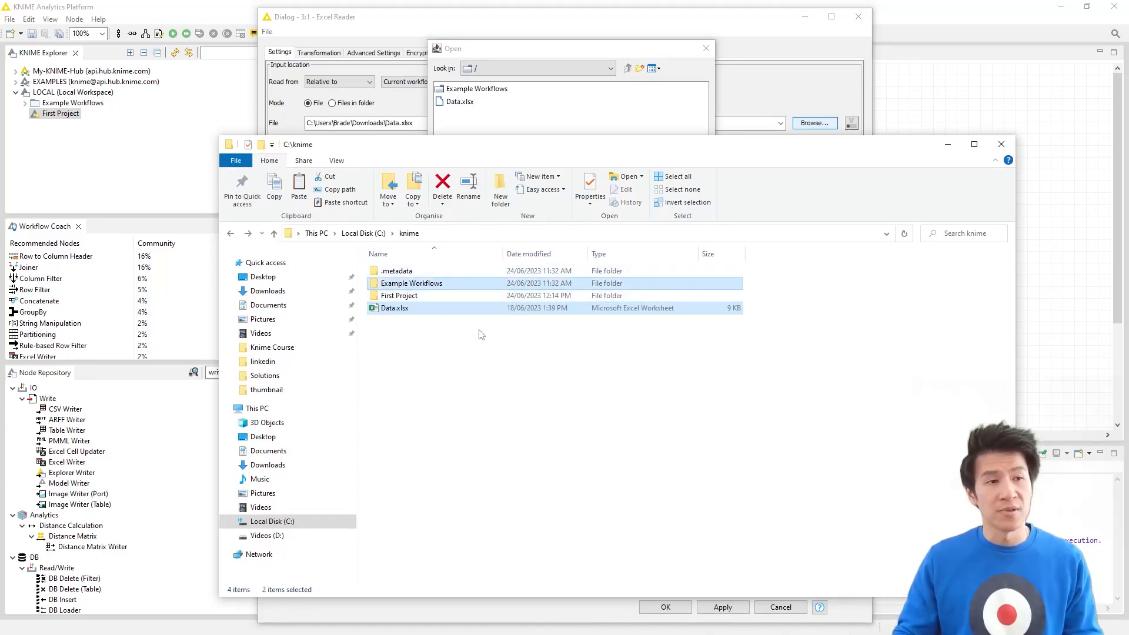
{"action": "left_click", "coordinate": [552, 53]}
{"action": "left_click", "coordinate": [677, 190]}
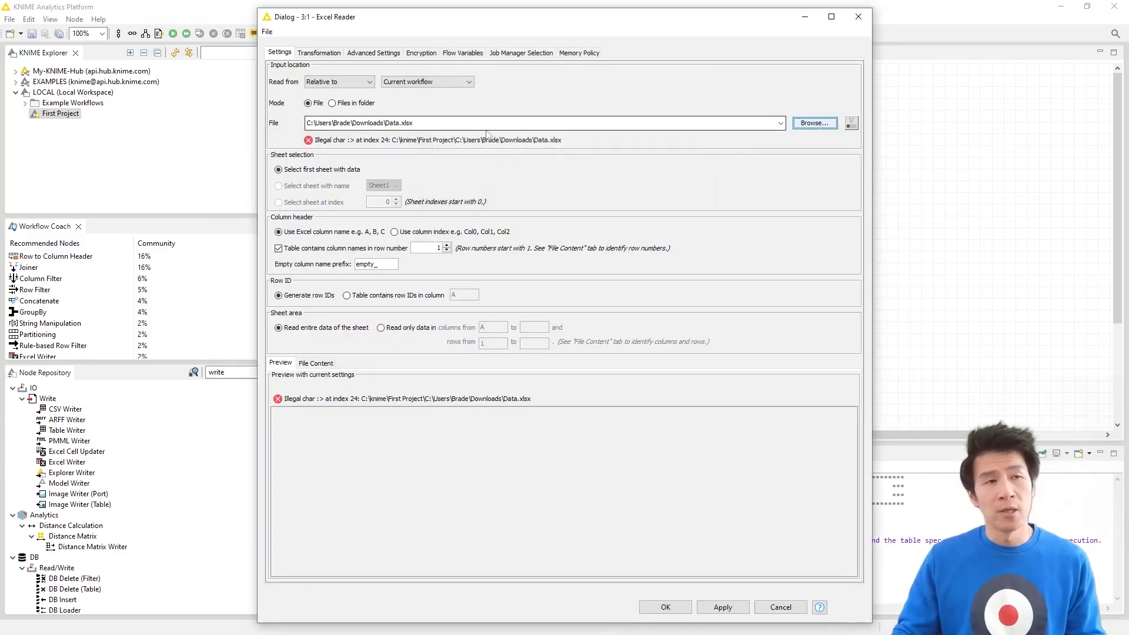
- Set the reader's location to Current workflow data area and paste a copy of Data.xlsx into C:\knime\First Project\data
{"action": "left_click", "coordinate": [449, 88]}
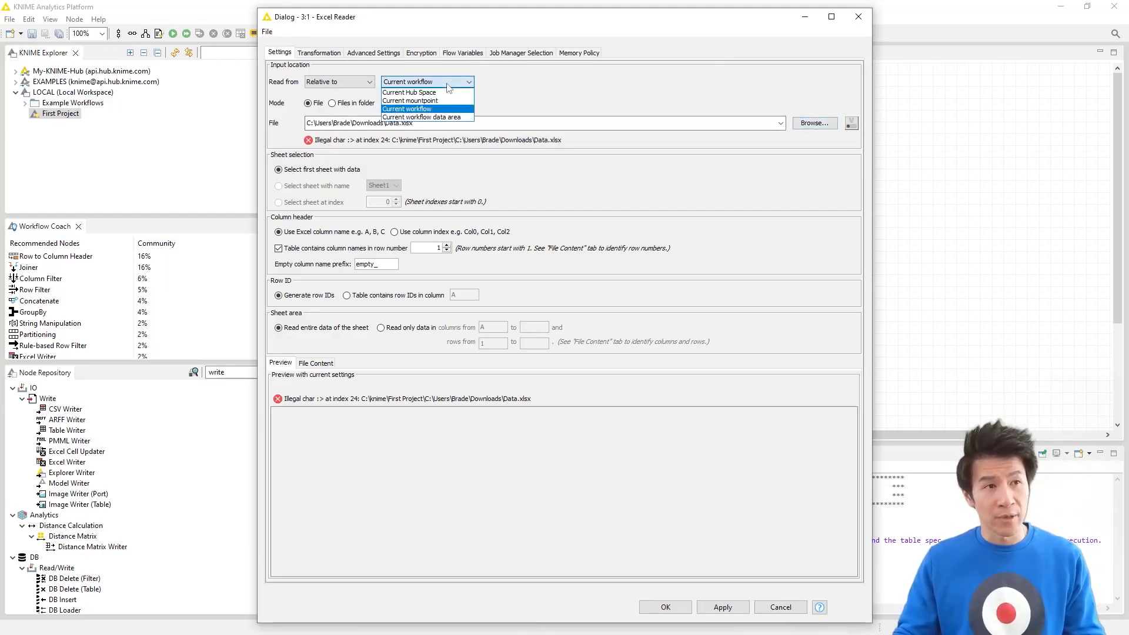
{"action": "left_click", "coordinate": [442, 118]}
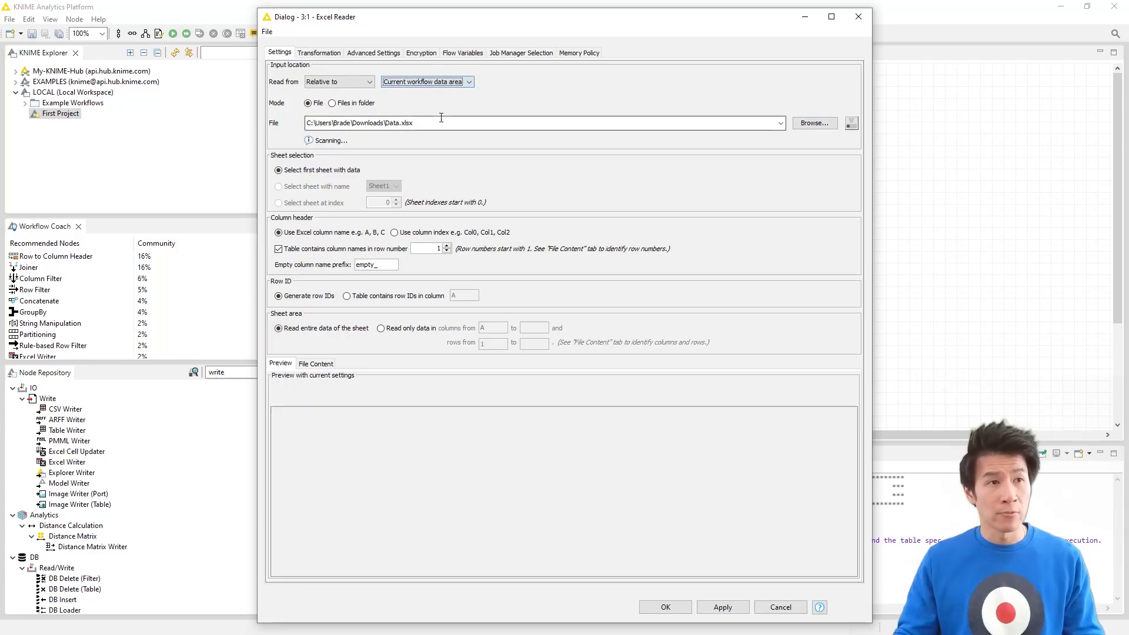
{"action": "key", "text": "alt+Tab"}
{"action": "double_click", "coordinate": [400, 296]}
{"action": "left_click", "coordinate": [410, 286]}
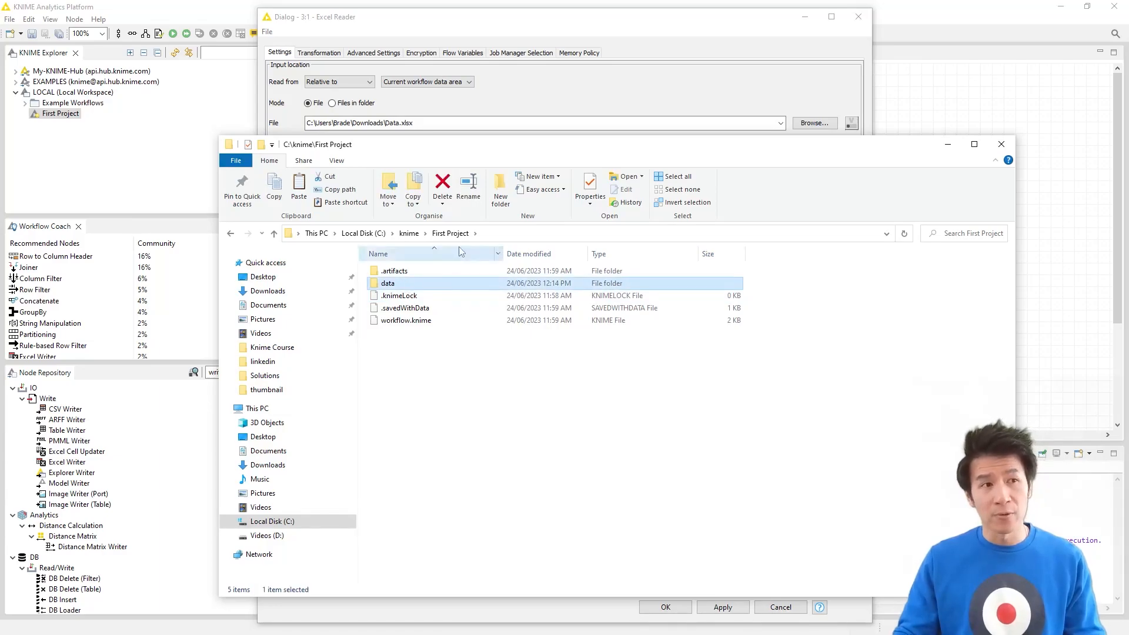
{"action": "double_click", "coordinate": [442, 283]}
{"action": "key", "text": "ctrl+v"}
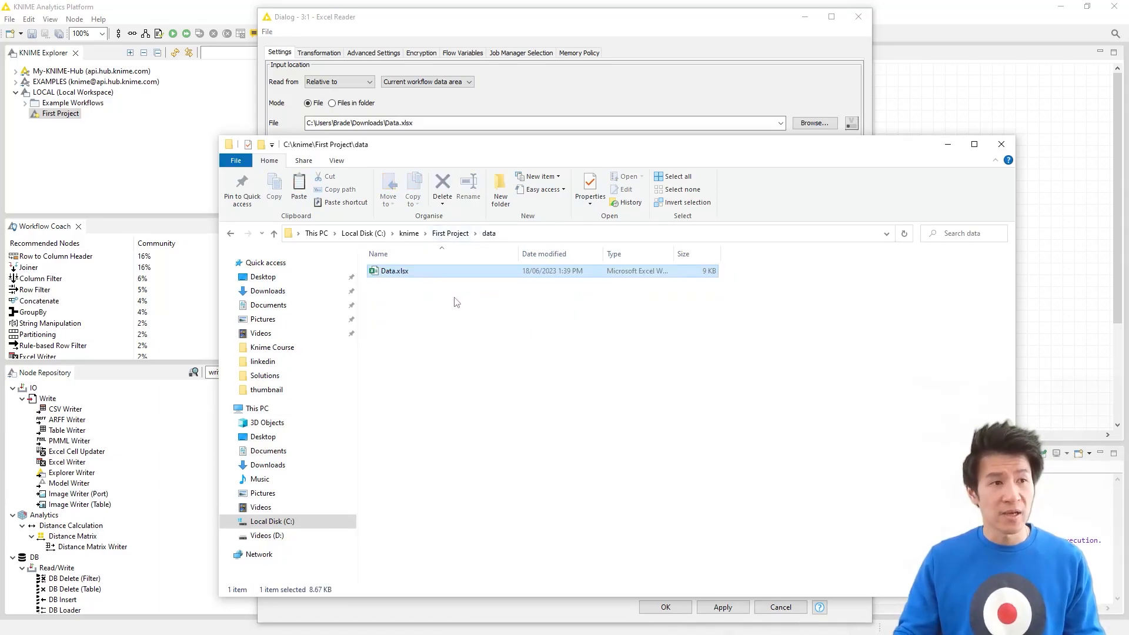
- Browse the workflow data area from the Excel Reader and compare it with the data folder's path in File Explorer
{"action": "left_click", "coordinate": [541, 90]}
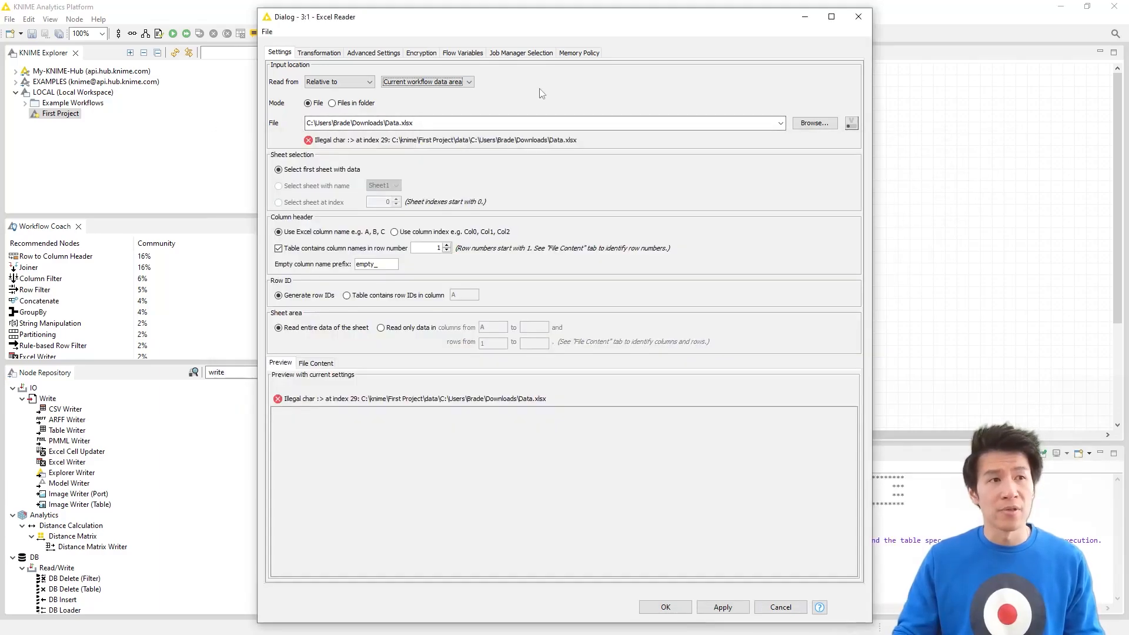
{"action": "left_click", "coordinate": [432, 83]}
{"action": "left_click", "coordinate": [434, 81]}
{"action": "left_click", "coordinate": [815, 123]}
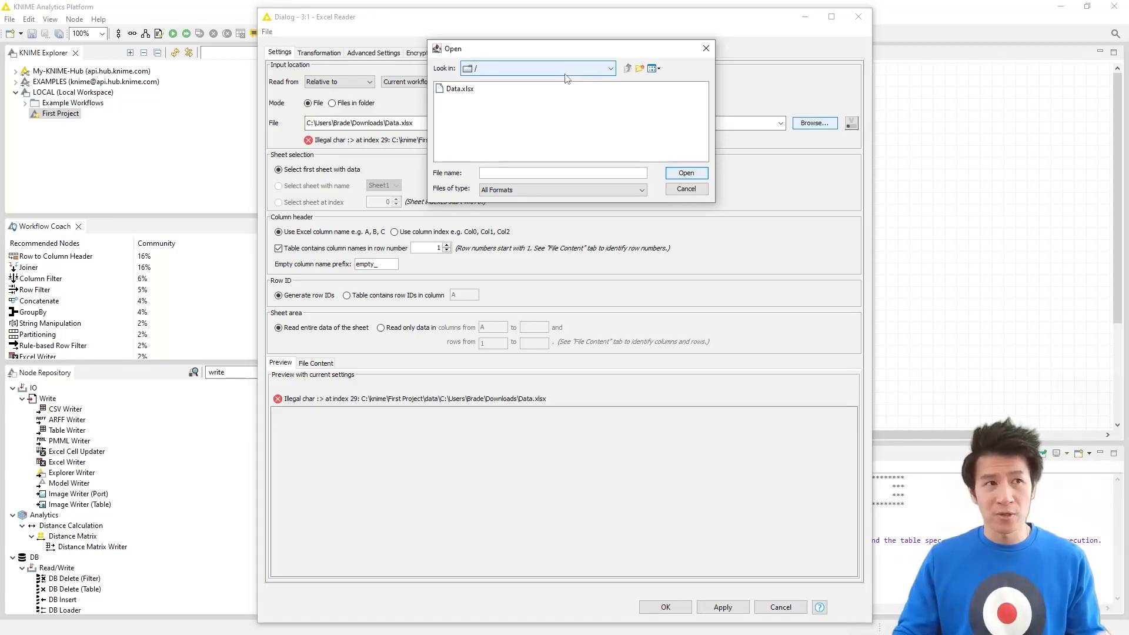
{"action": "key", "text": "alt+Tab"}
{"action": "left_click", "coordinate": [439, 234]}
{"action": "left_click", "coordinate": [439, 232]}
- Rename the Excel file in the First Project data folder as Data2.xlsx
{"action": "left_click", "coordinate": [438, 271]}
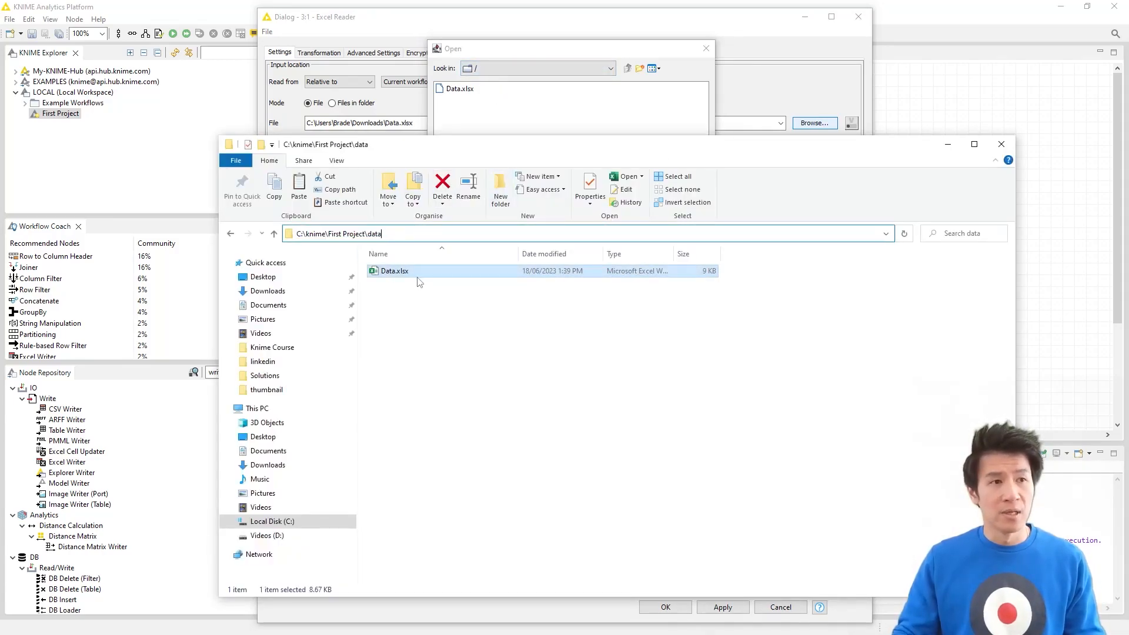
{"action": "key", "text": "F2"}
{"action": "type", "text": "2"}
{"action": "key", "text": "Return"}
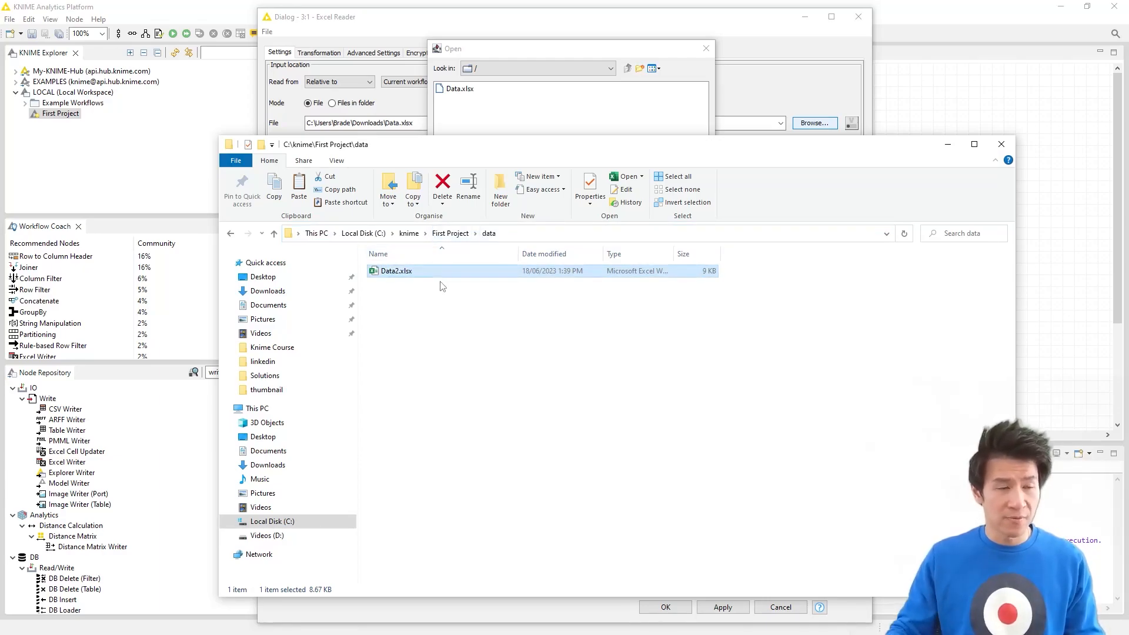
- Load Data2.xlsx into the Excel Reader, keeping the location Relative to, Current workflow data area
{"action": "left_click", "coordinate": [532, 96]}
{"action": "left_click", "coordinate": [679, 190]}
{"action": "left_click", "coordinate": [814, 123]}
{"action": "left_click", "coordinate": [473, 91]}
{"action": "left_click", "coordinate": [461, 90]}
{"action": "left_click", "coordinate": [473, 123]}
{"action": "left_click", "coordinate": [438, 92]}
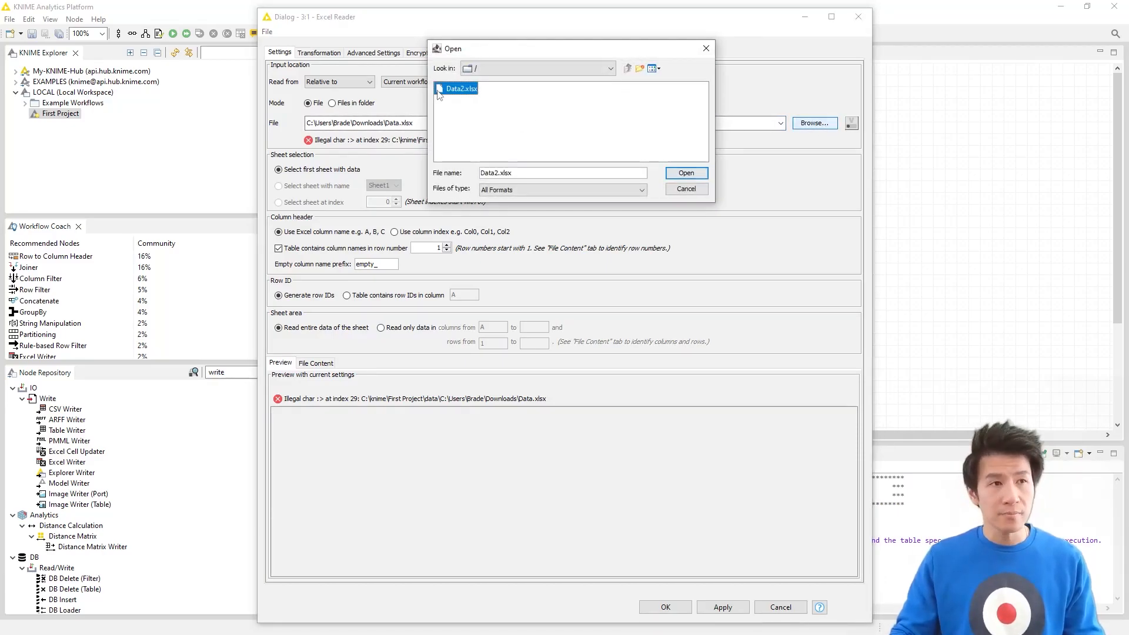
{"action": "double_click", "coordinate": [438, 92]}
{"action": "left_click", "coordinate": [360, 83]}
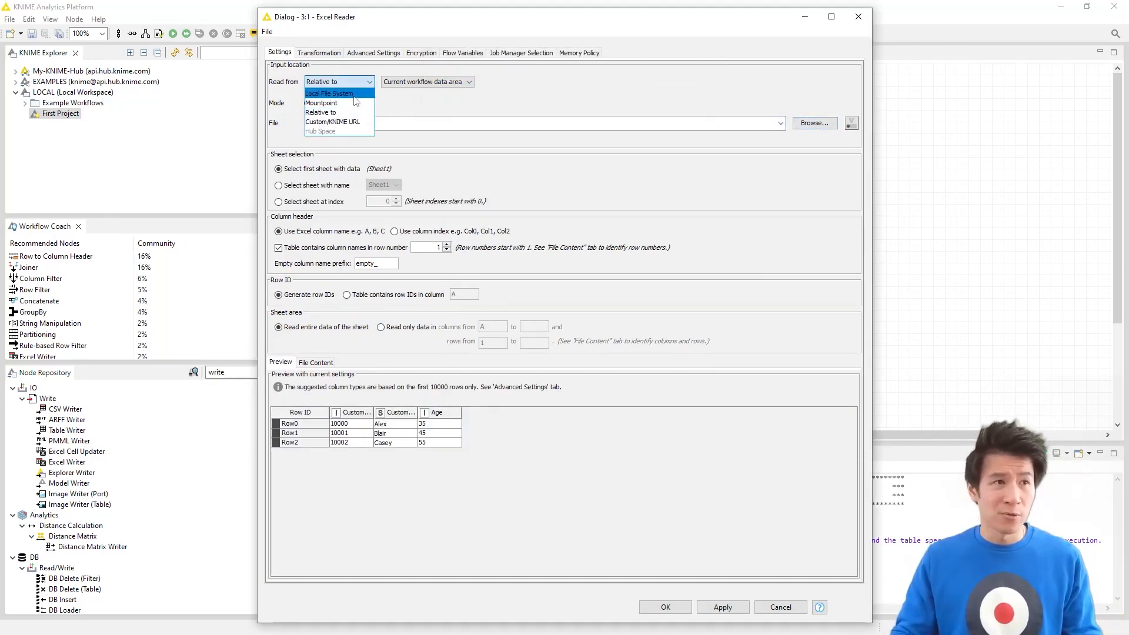
{"action": "left_click", "coordinate": [425, 110]}
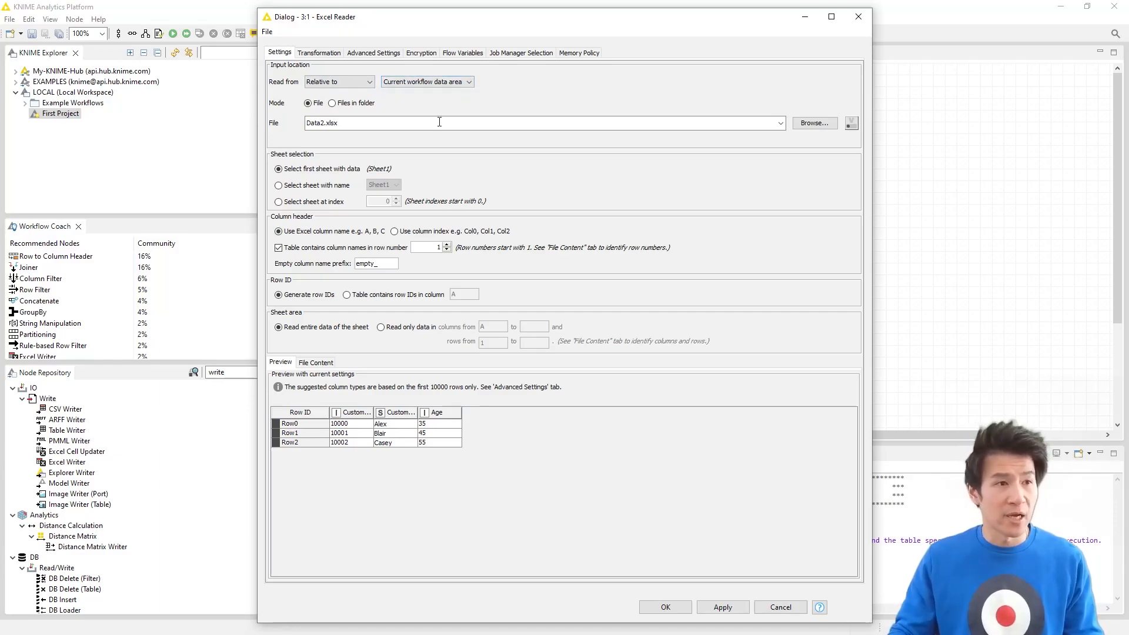
- Try entering a new name for the Customer ID column in the reader's transformations, discarding the entry
{"action": "left_click", "coordinate": [317, 52]}
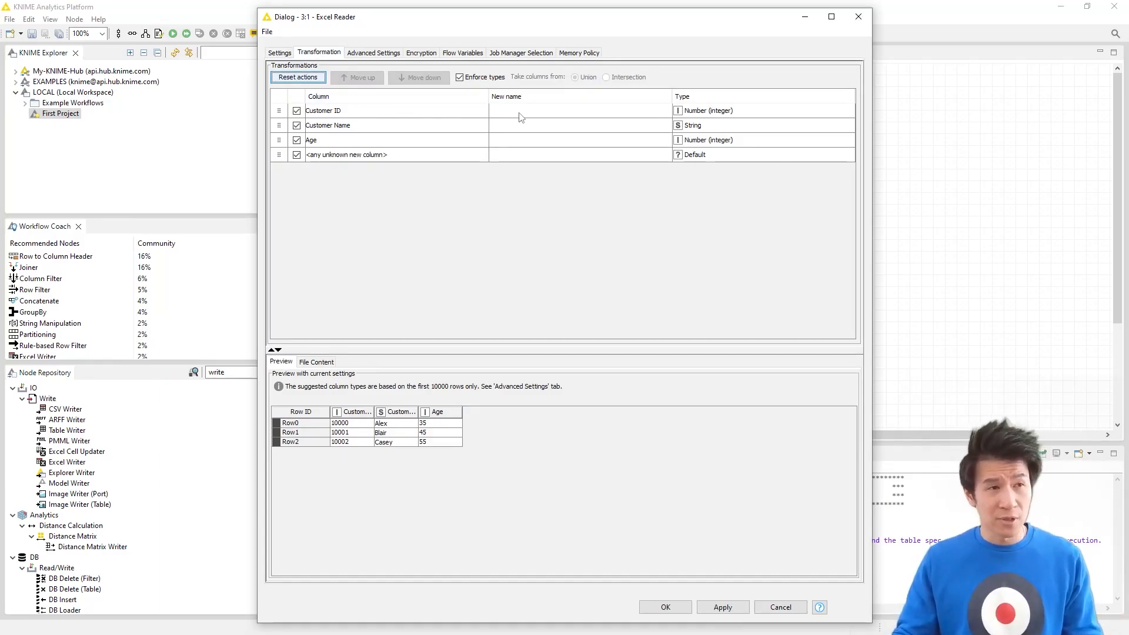
{"action": "left_click", "coordinate": [543, 117]}
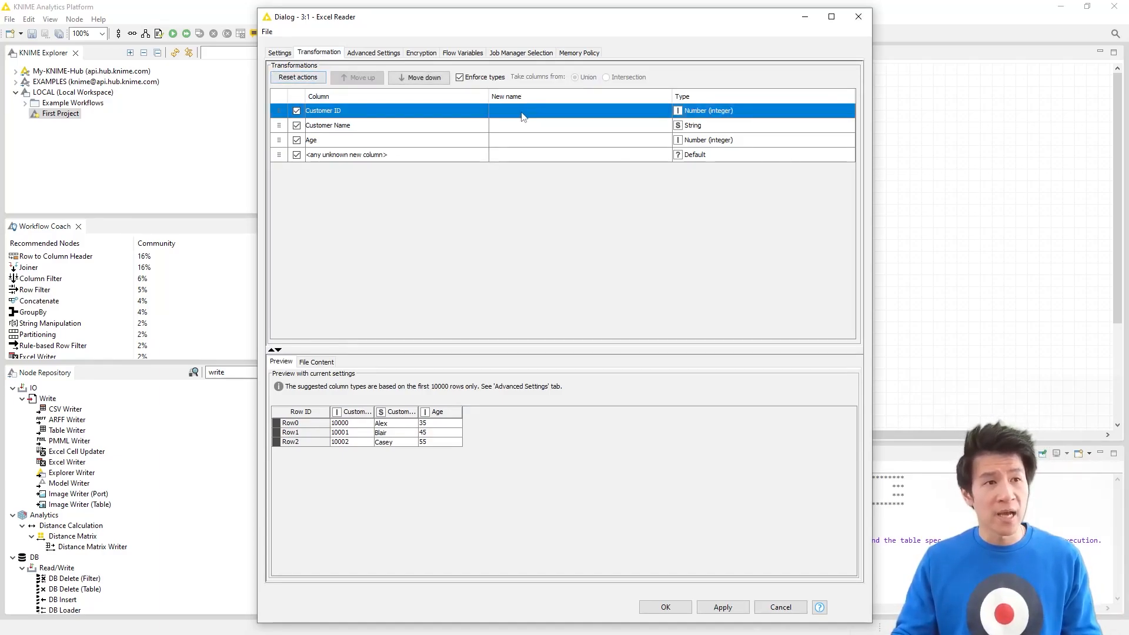
{"action": "left_click", "coordinate": [526, 115]}
{"action": "type", "text": "ae"}
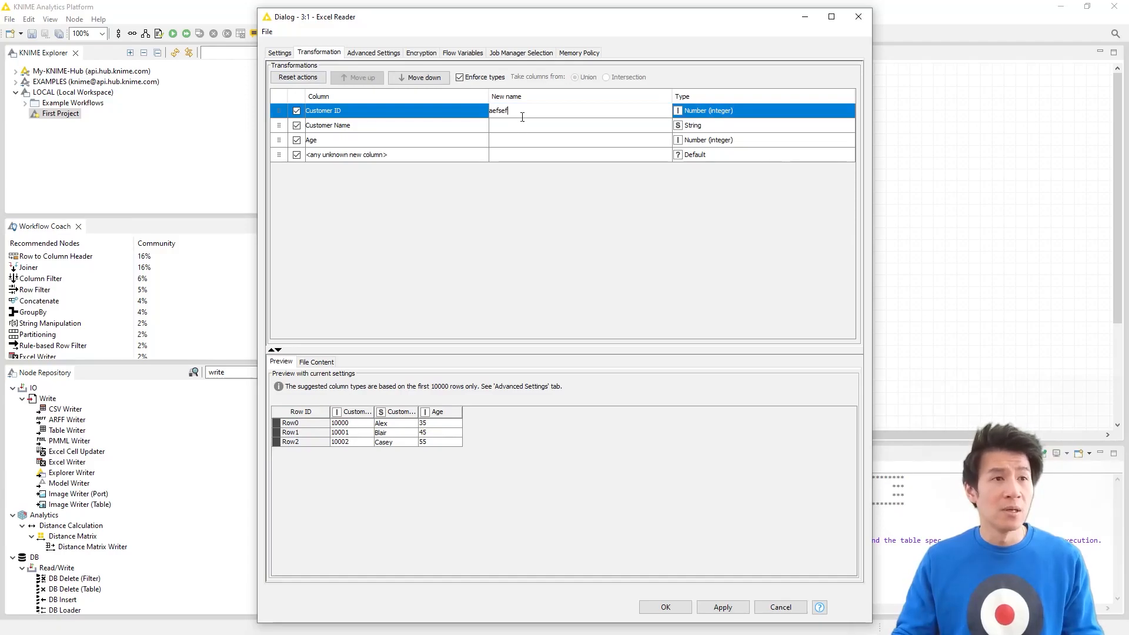
{"action": "type", "text": "fsef"}
{"action": "key", "text": "Escape"}
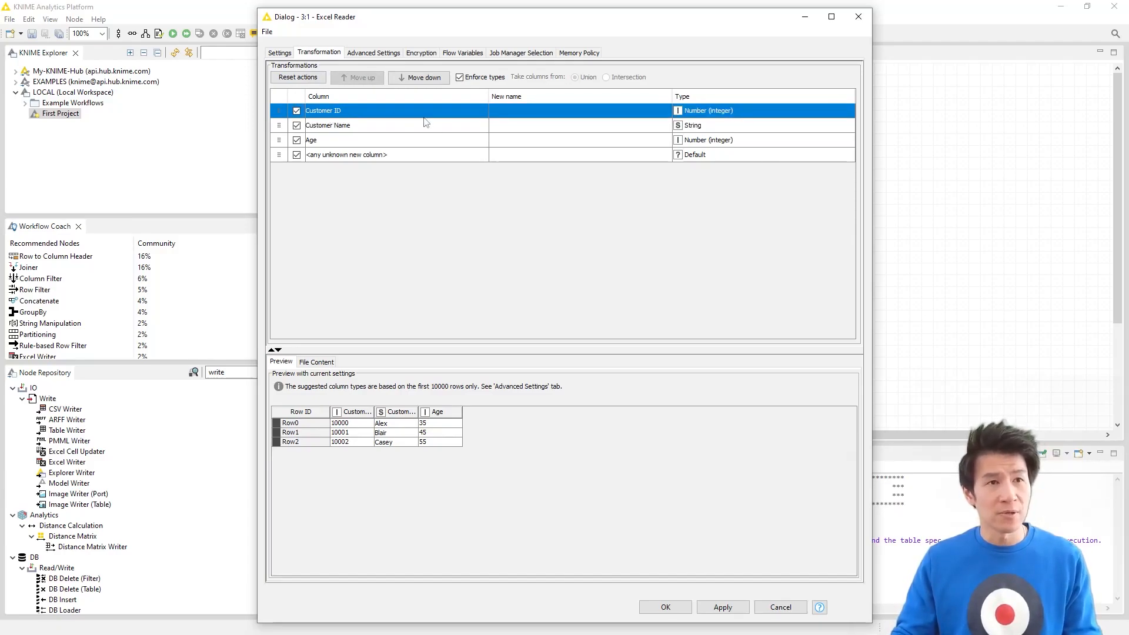
- Review the data types available for the Customer ID column, keeping Number (integer)
{"action": "left_click", "coordinate": [716, 113]}
{"action": "left_click", "coordinate": [727, 111]}
{"action": "left_click", "coordinate": [728, 112]}
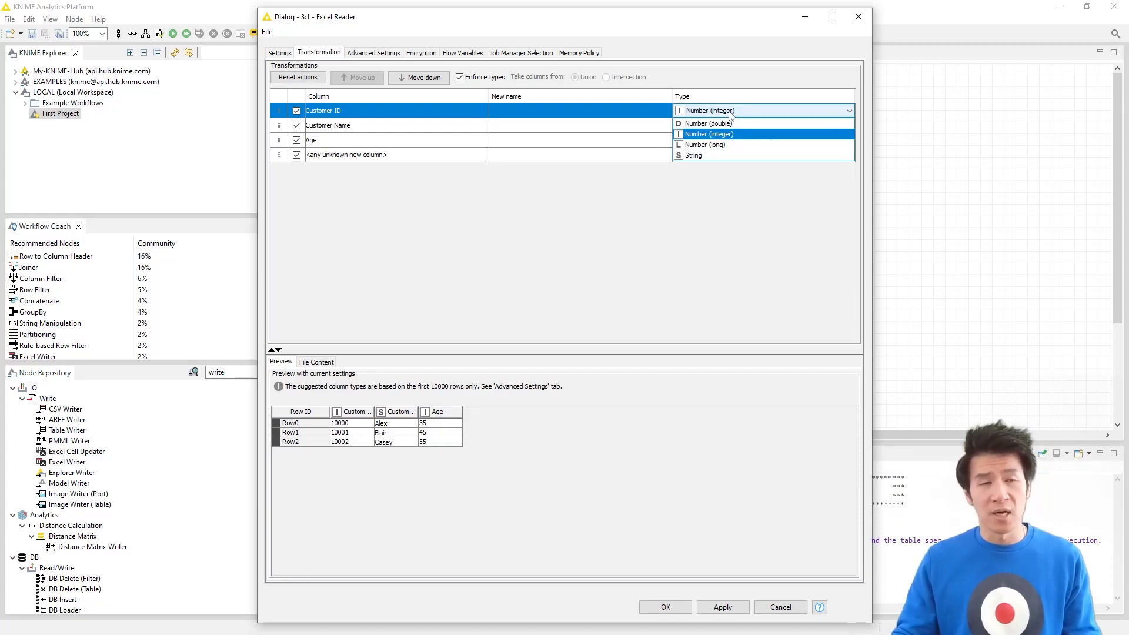
{"action": "left_click", "coordinate": [711, 111]}
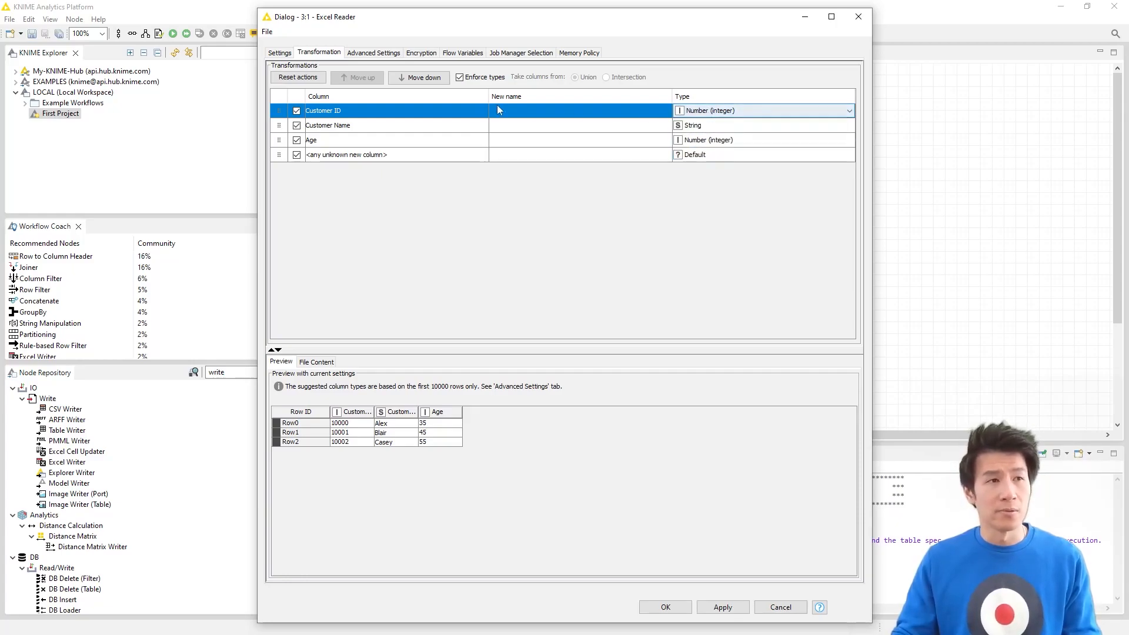
{"action": "left_click", "coordinate": [333, 54]}
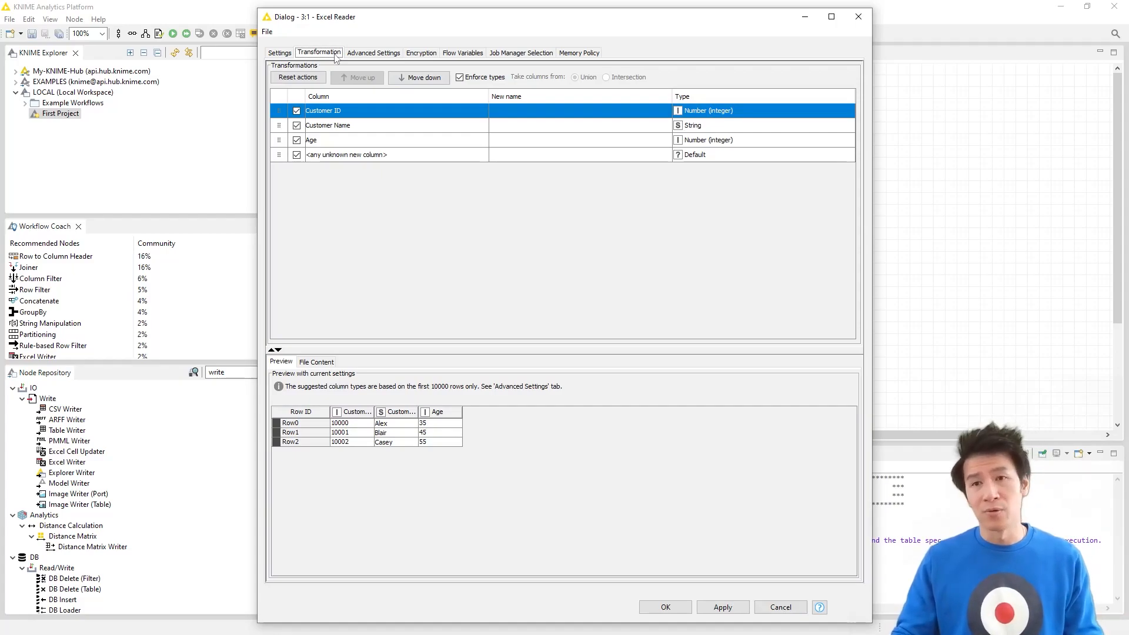
- Return to the reader's main settings, accept the Excel Reader configuration and execute all executable nodes
{"action": "left_click", "coordinate": [285, 54]}
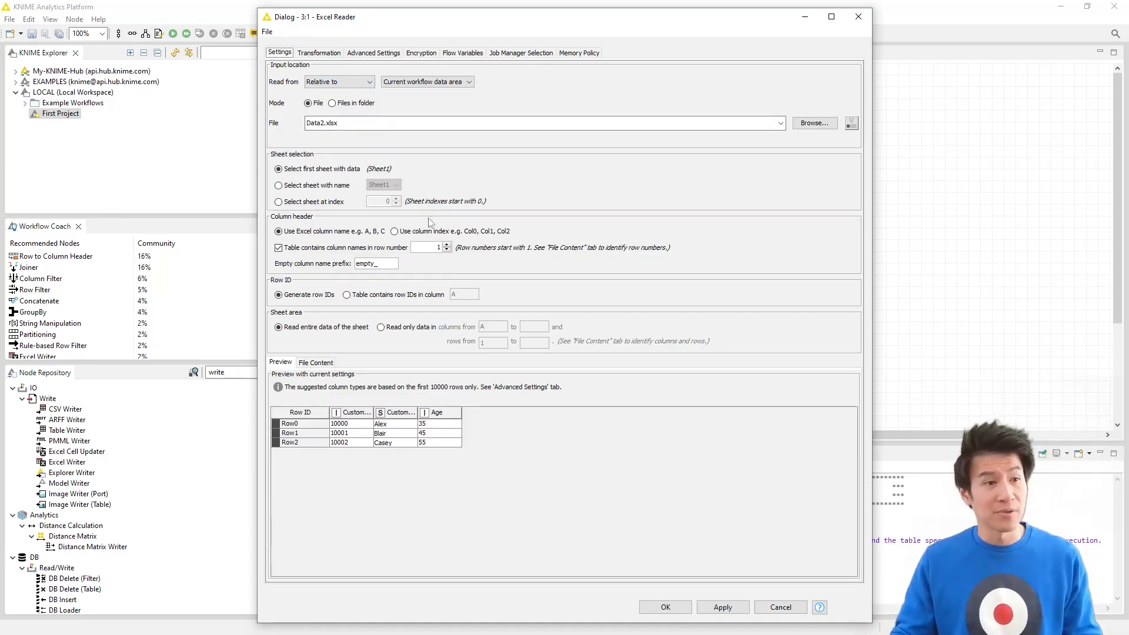
{"action": "left_click", "coordinate": [665, 607]}
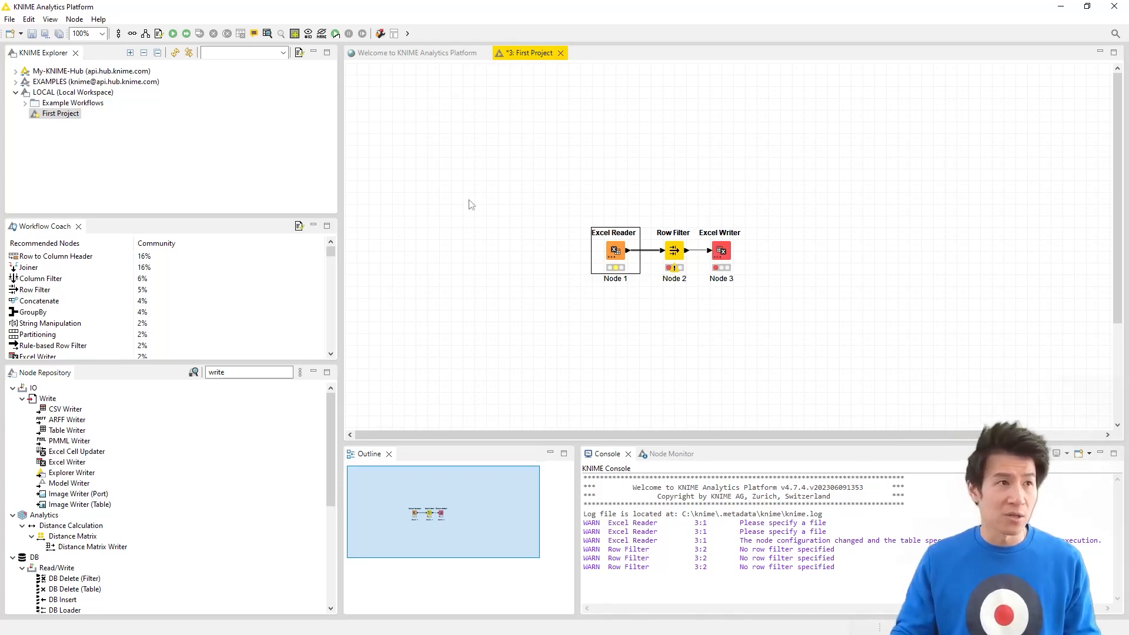
{"action": "left_click", "coordinate": [187, 35]}
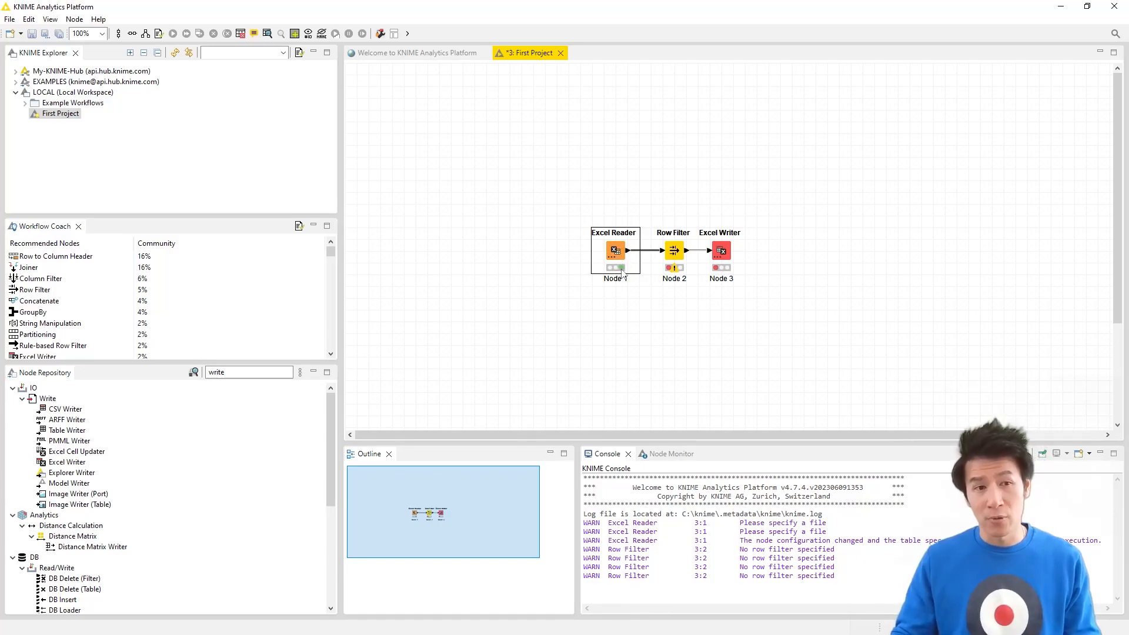
- Examine the latest Row Filter warning in the console
{"action": "left_click_drag", "start_coordinate": [838, 578], "coordinate": [579, 577]}
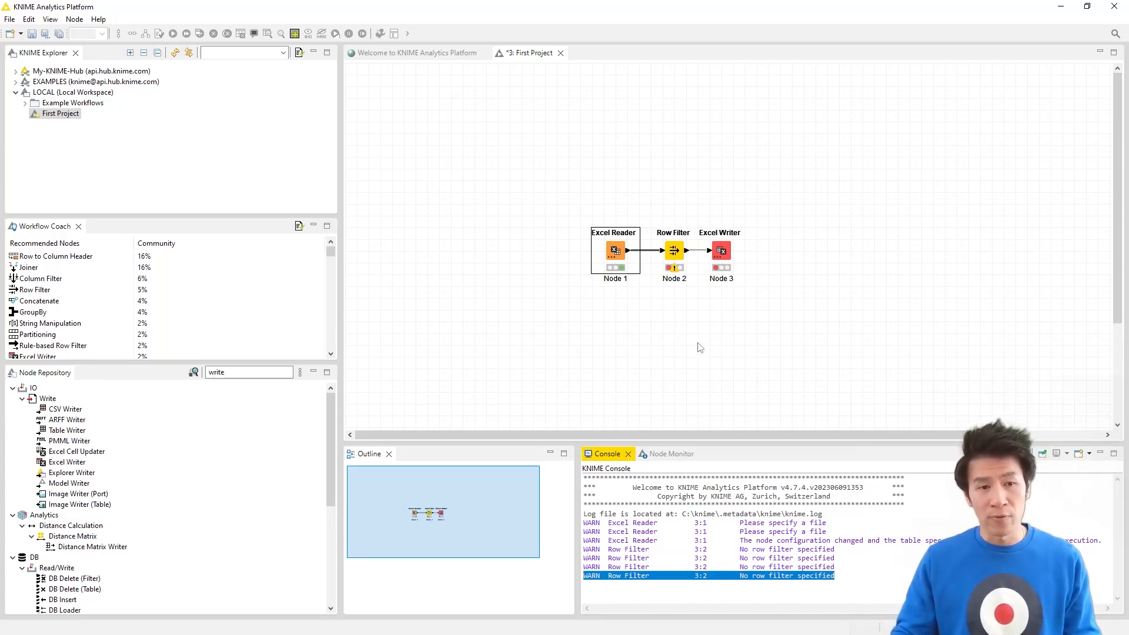
{"action": "left_click_drag", "start_coordinate": [757, 576], "coordinate": [837, 578]}
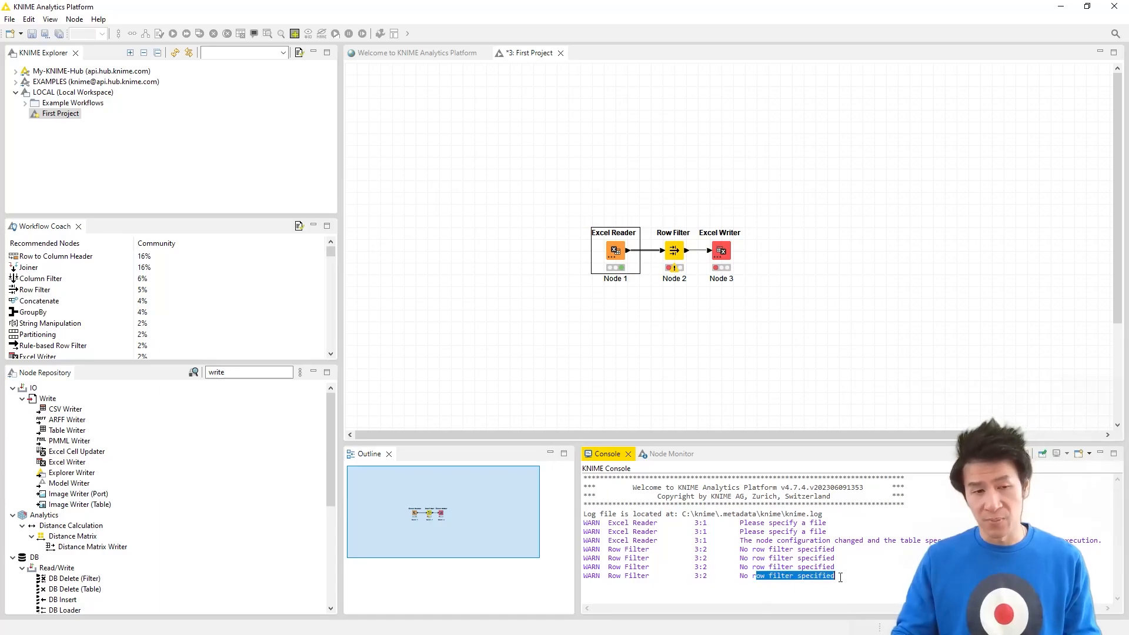
{"action": "left_click", "coordinate": [702, 347]}
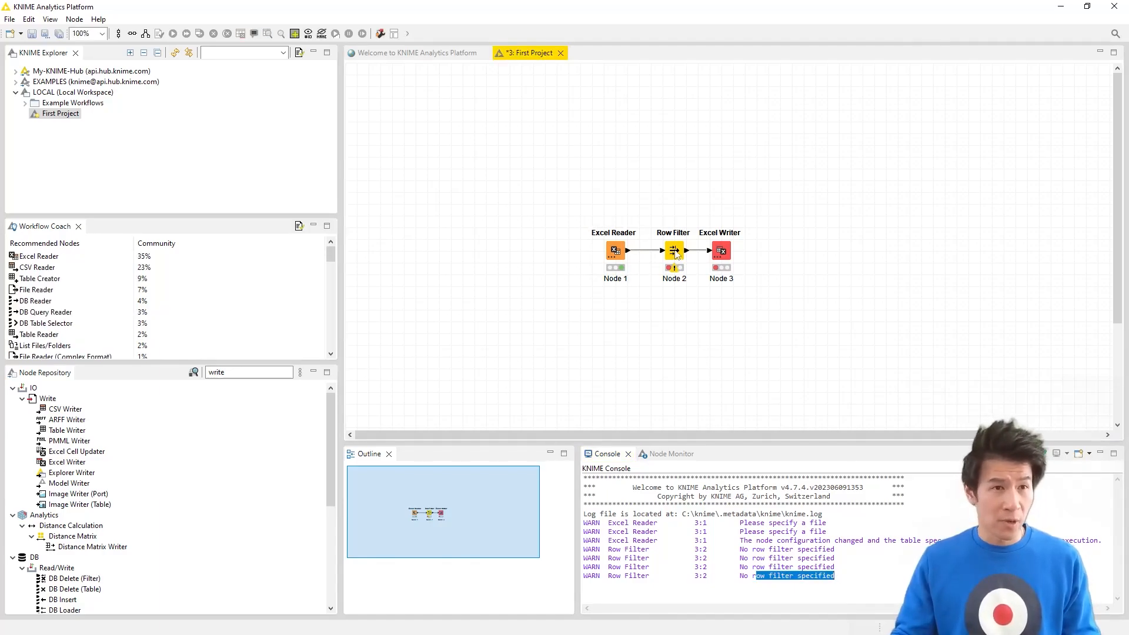
- Configure the Row Filter to include rows by Age using range checking with a lower bound of 50, and accept the settings
{"action": "double_click", "coordinate": [676, 251]}
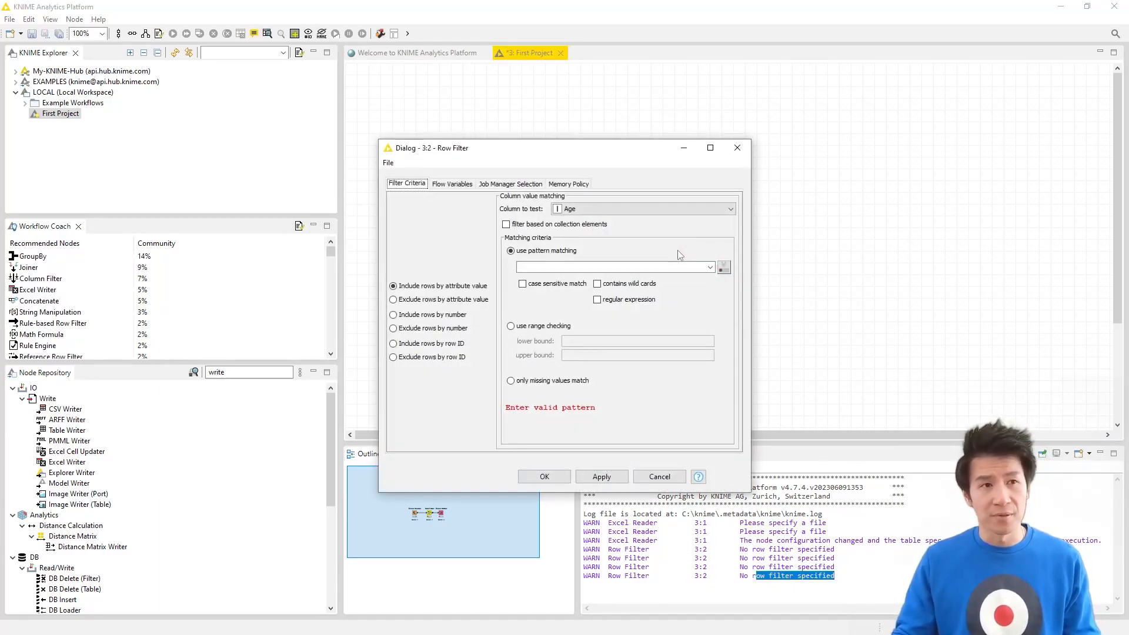
{"action": "left_click", "coordinate": [656, 208]}
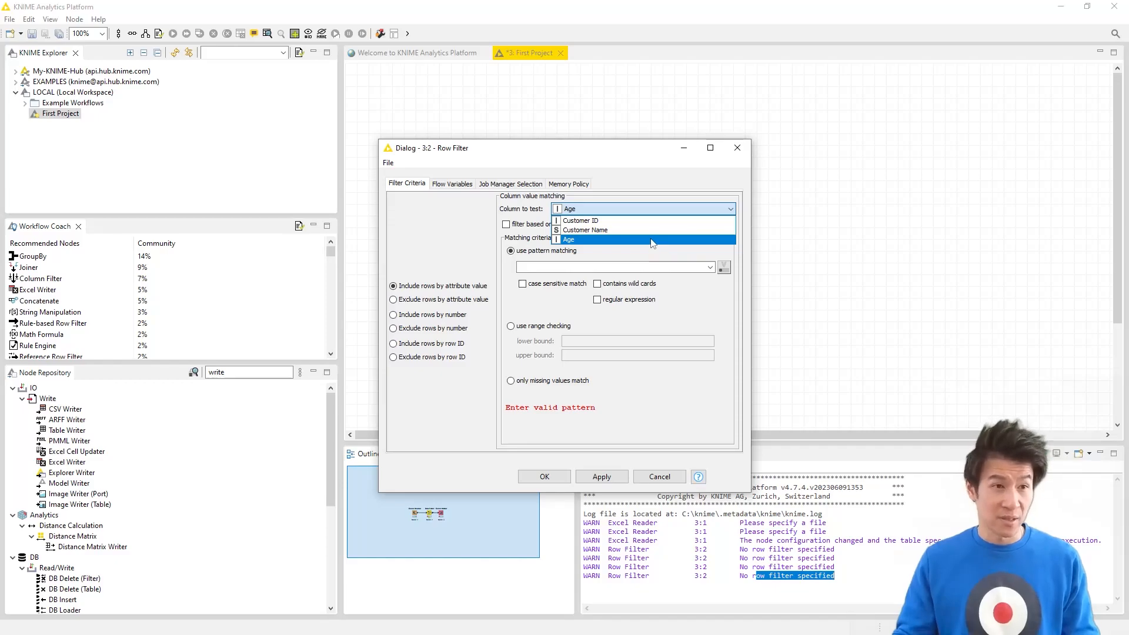
{"action": "left_click", "coordinate": [651, 241]}
{"action": "left_click", "coordinate": [546, 327]}
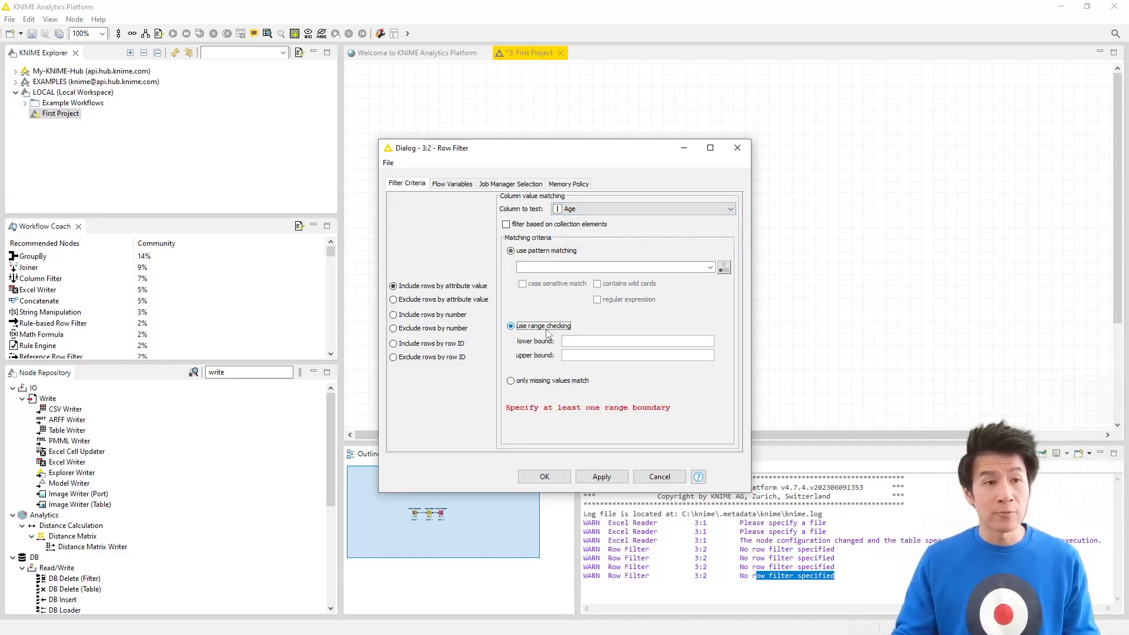
{"action": "left_click", "coordinate": [586, 340]}
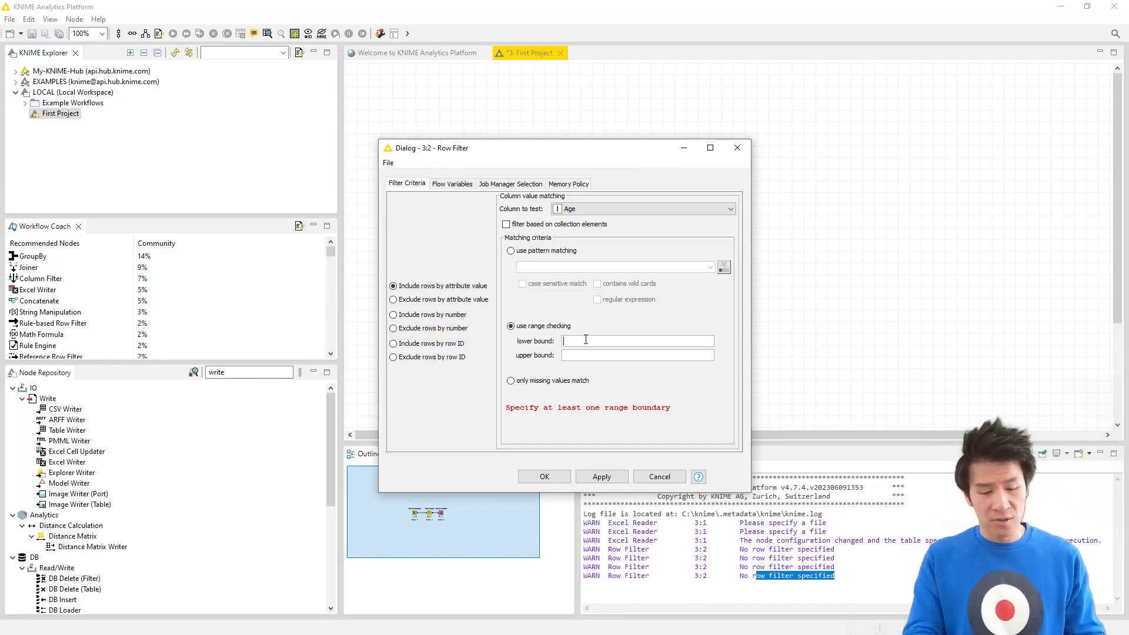
{"action": "type", "text": "50"}
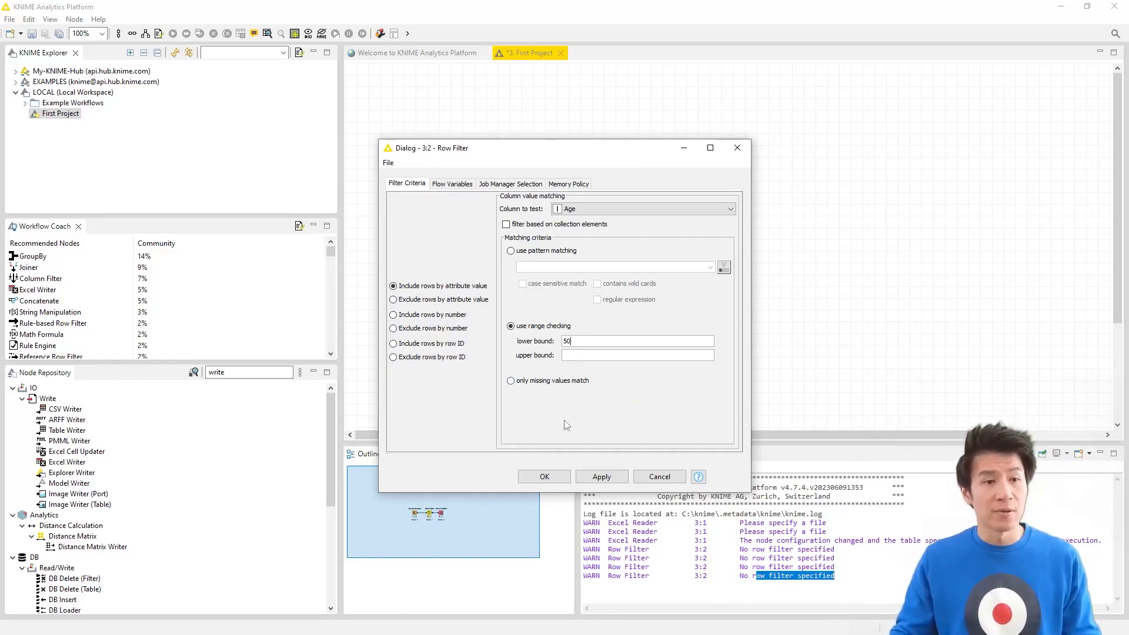
{"action": "left_click", "coordinate": [601, 477]}
{"action": "left_click", "coordinate": [545, 477]}
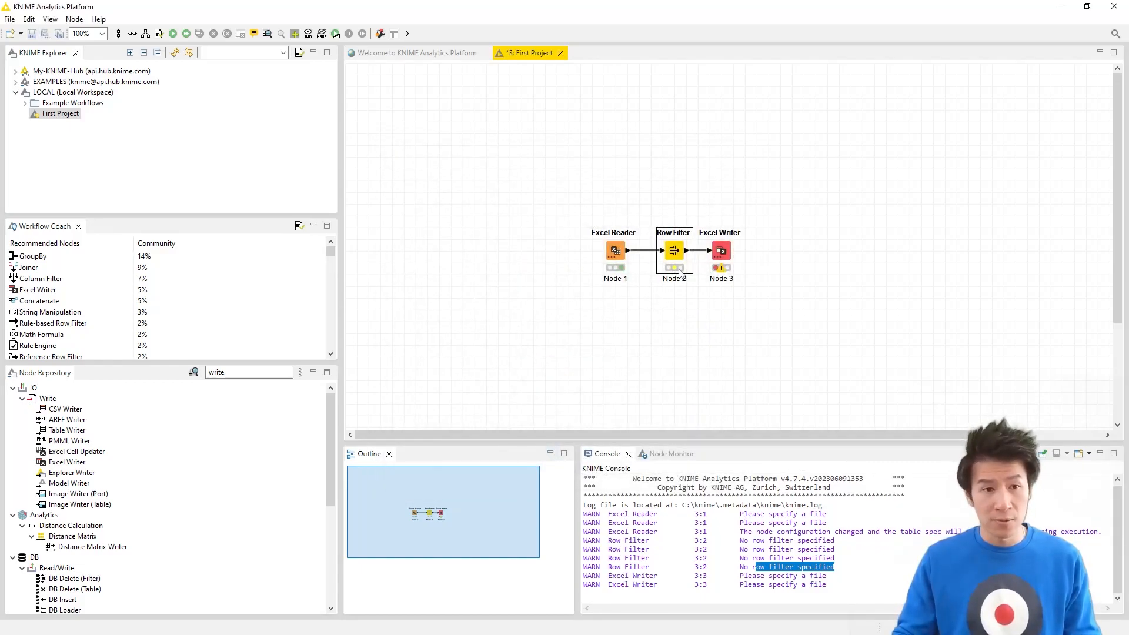
- Examine the latest Excel Writer warning in the console
{"action": "left_click", "coordinate": [586, 585]}
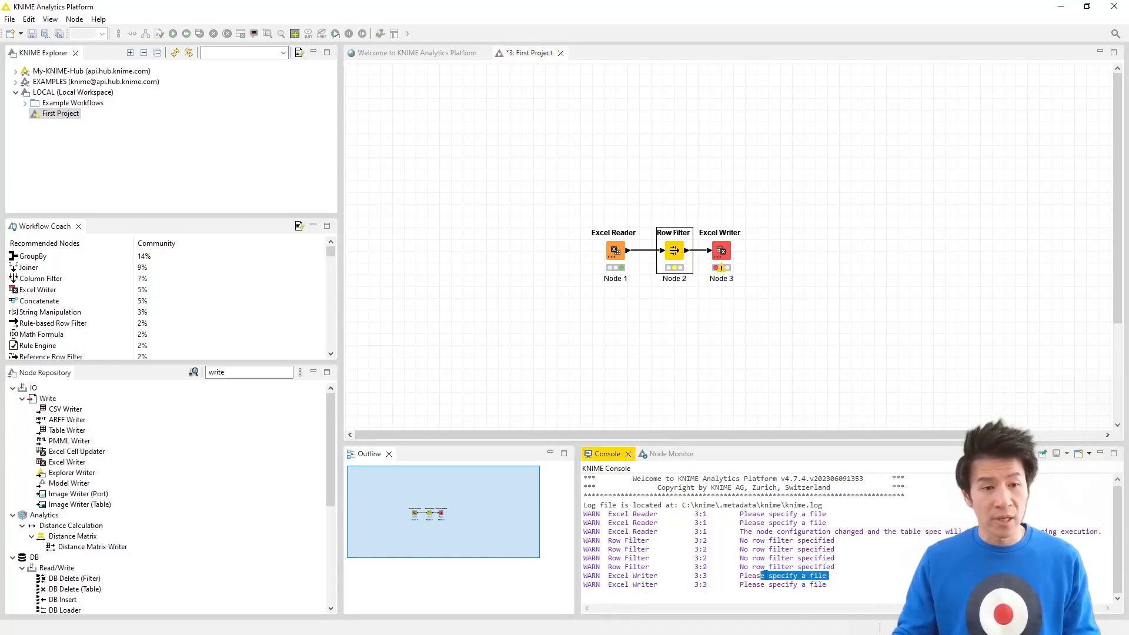
{"action": "left_click_drag", "start_coordinate": [586, 586], "coordinate": [834, 581]}
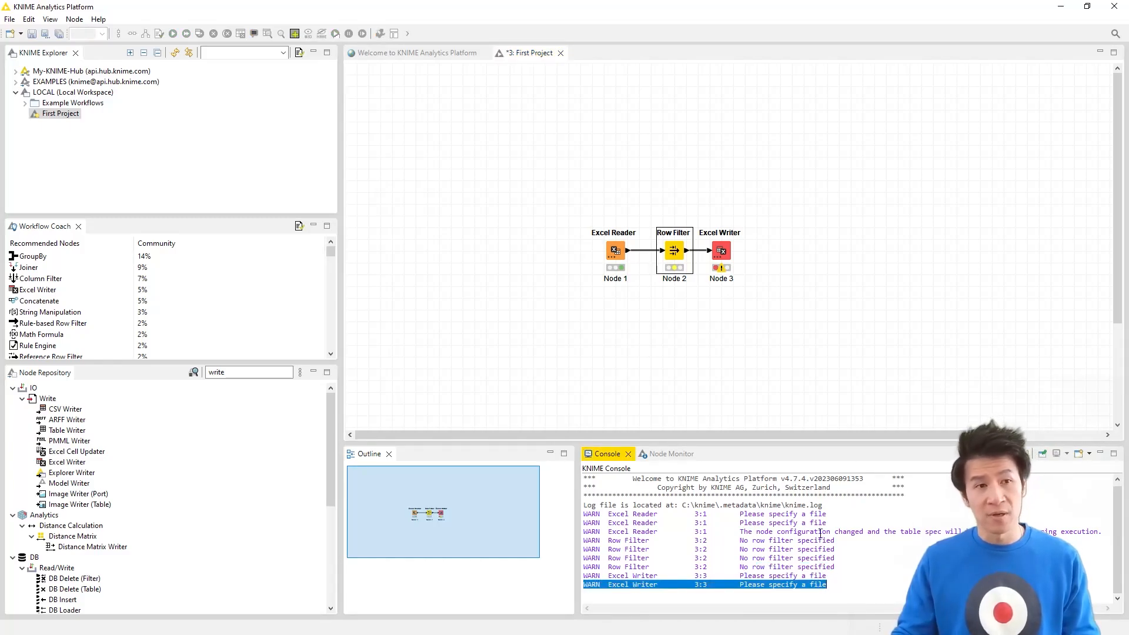
{"action": "left_click", "coordinate": [630, 574]}
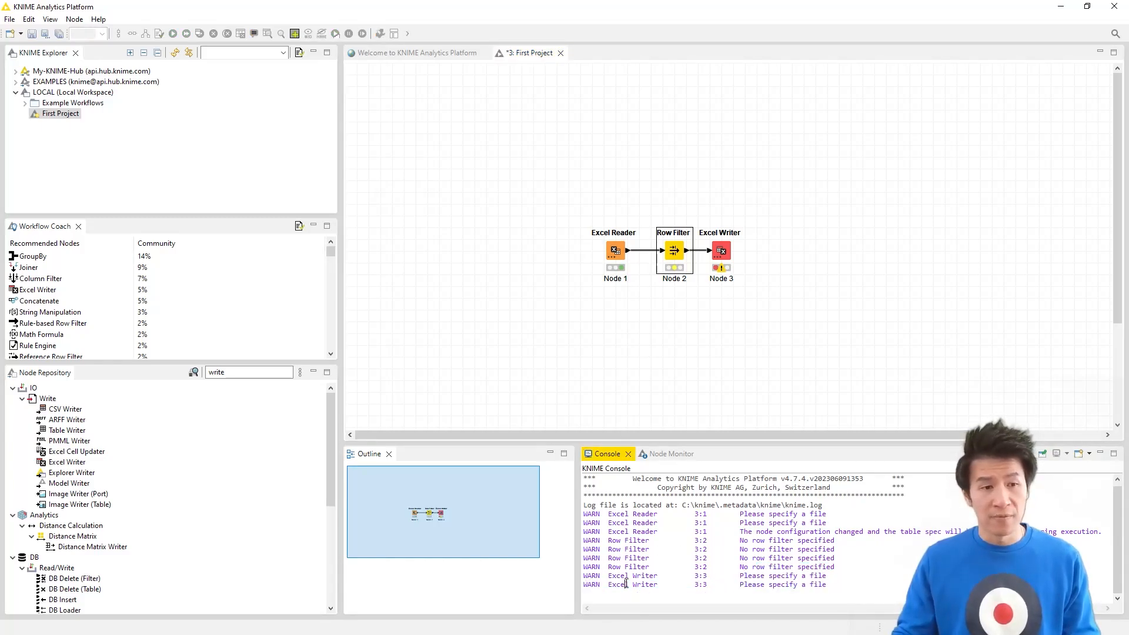
- Set the Excel Writer to write relative to the current workflow data area, into a new file named Filtered Data.xlsx
{"action": "double_click", "coordinate": [721, 252]}
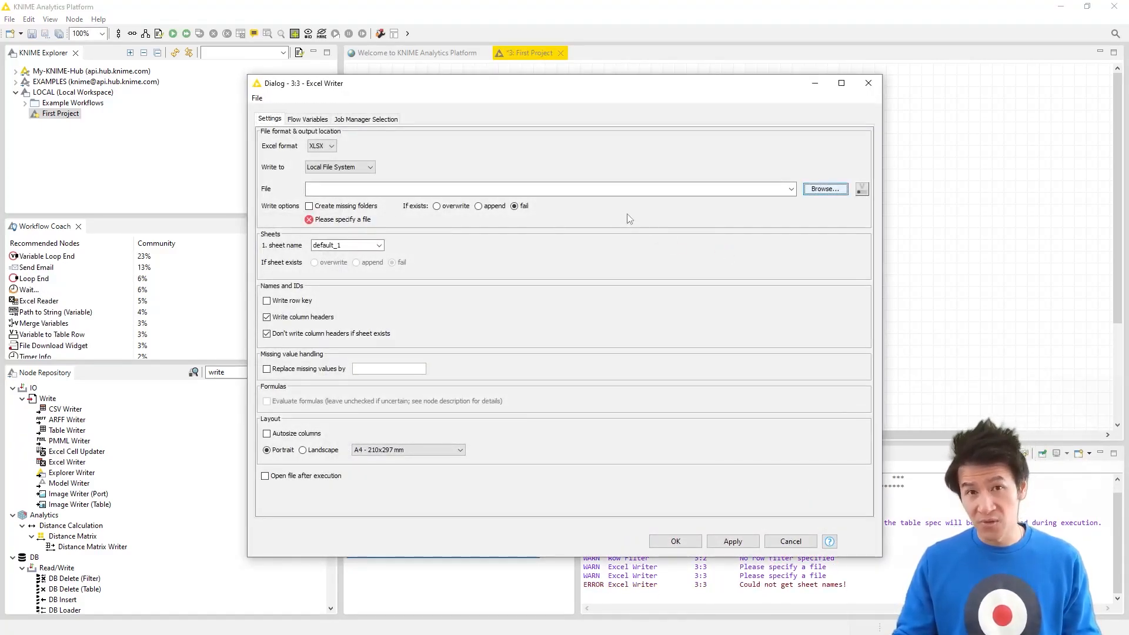
{"action": "left_click", "coordinate": [344, 168]}
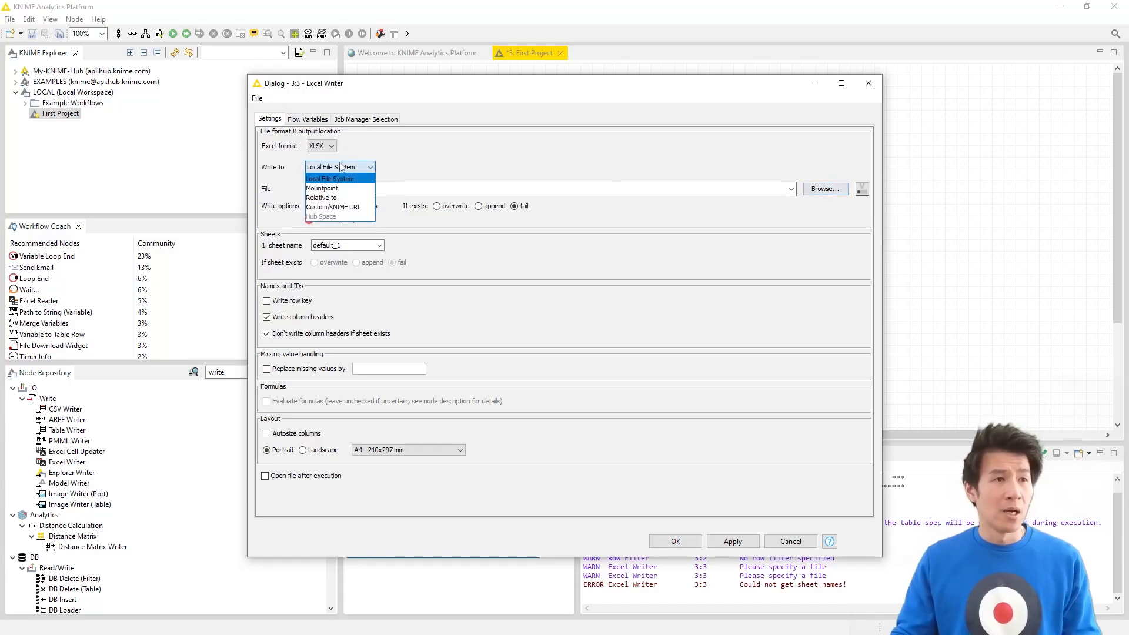
{"action": "left_click", "coordinate": [338, 198]}
{"action": "left_click", "coordinate": [428, 168]}
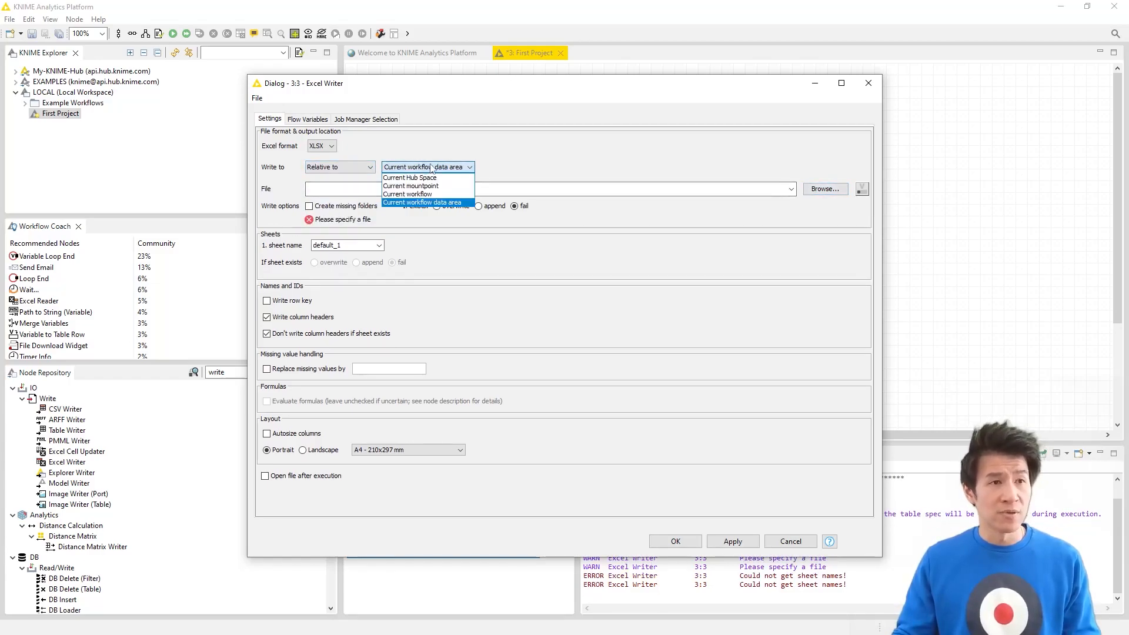
{"action": "left_click", "coordinate": [435, 202]}
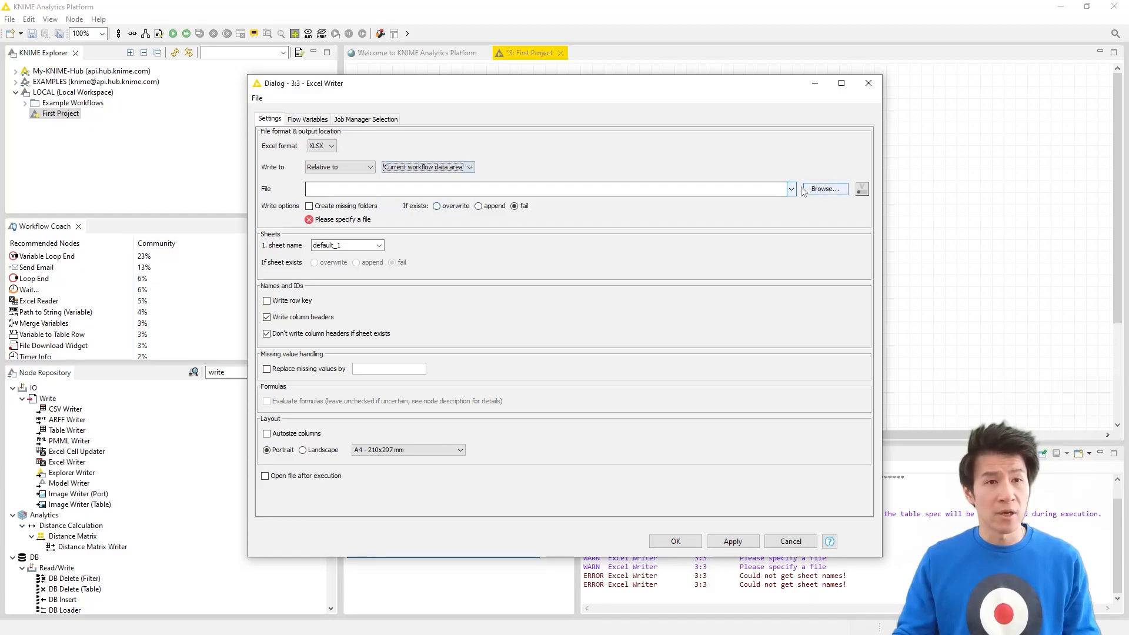
{"action": "left_click", "coordinate": [823, 189]}
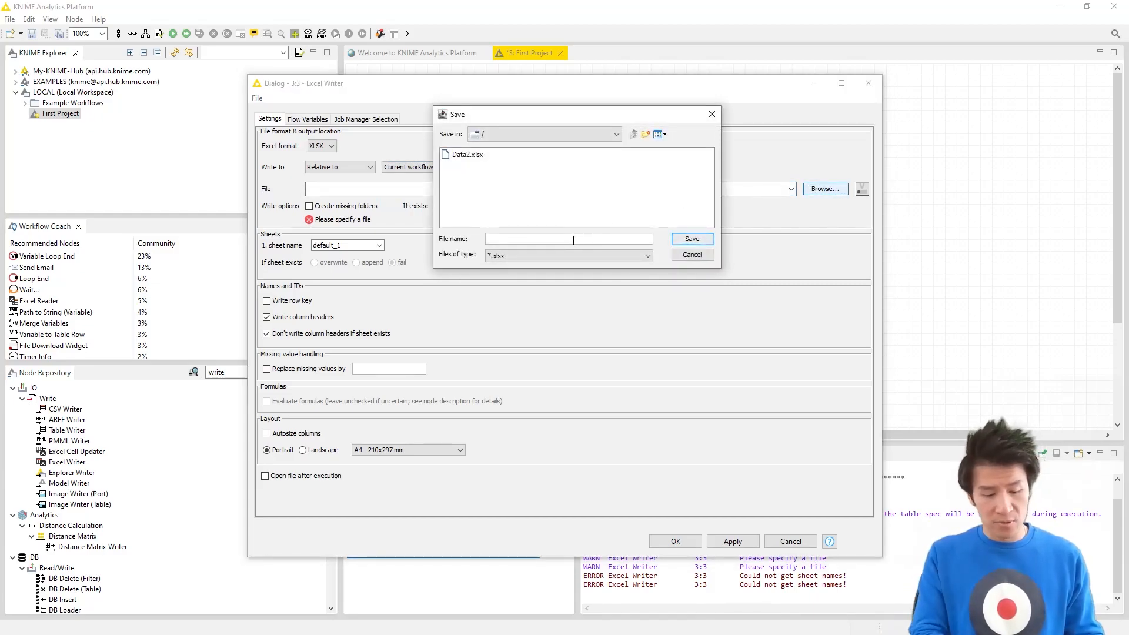
{"action": "type", "text": "Filtered Data"}
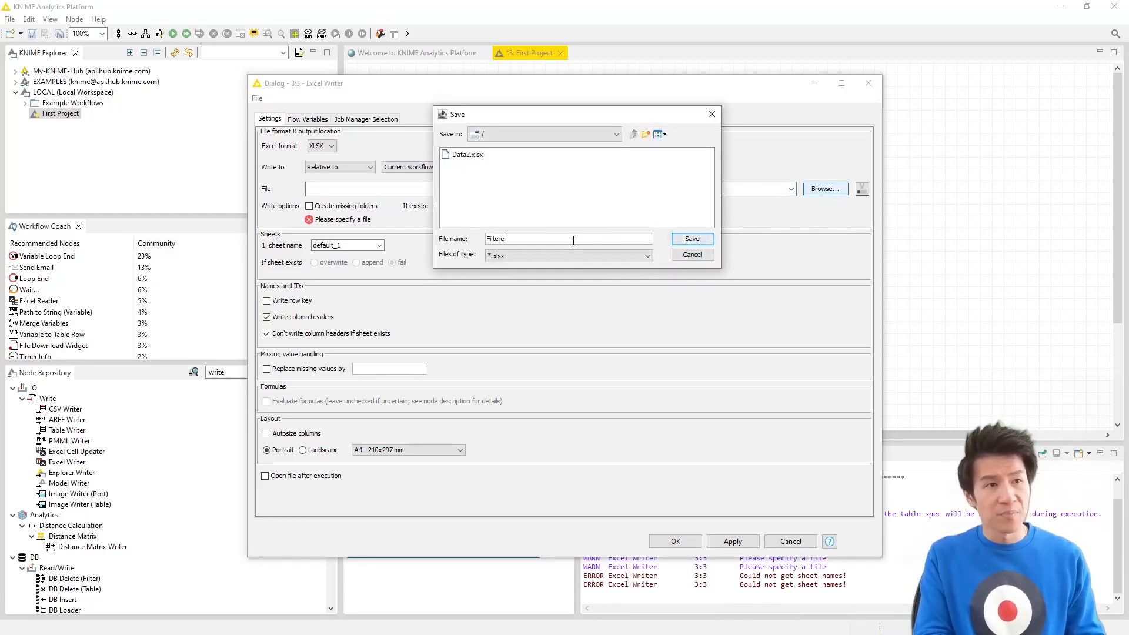
{"action": "left_click", "coordinate": [692, 240]}
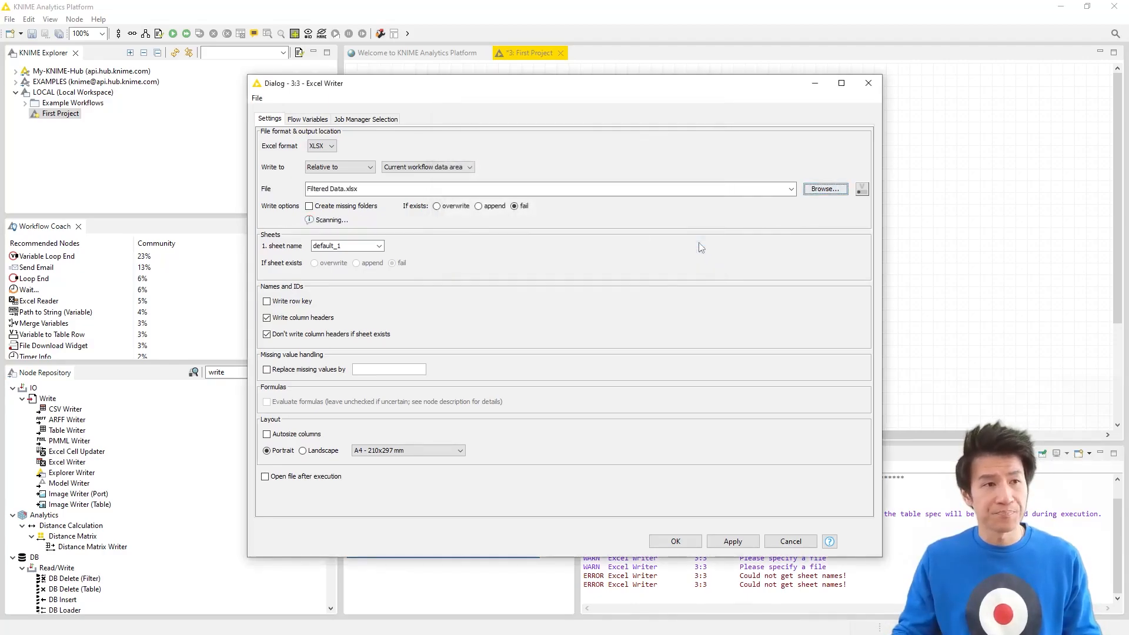
- Keep default_1 as the sheet name and accept the Excel Writer configuration
{"action": "left_click", "coordinate": [354, 245]}
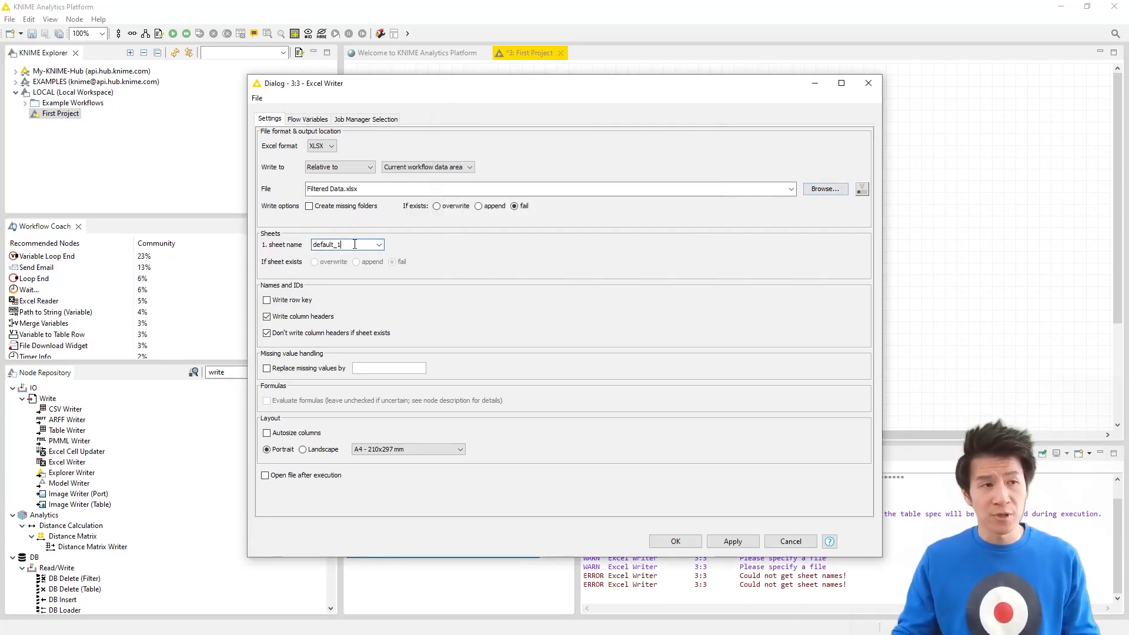
{"action": "left_click_drag", "start_coordinate": [354, 245], "coordinate": [300, 244]}
{"action": "left_click", "coordinate": [318, 244]}
{"action": "left_click", "coordinate": [677, 542]}
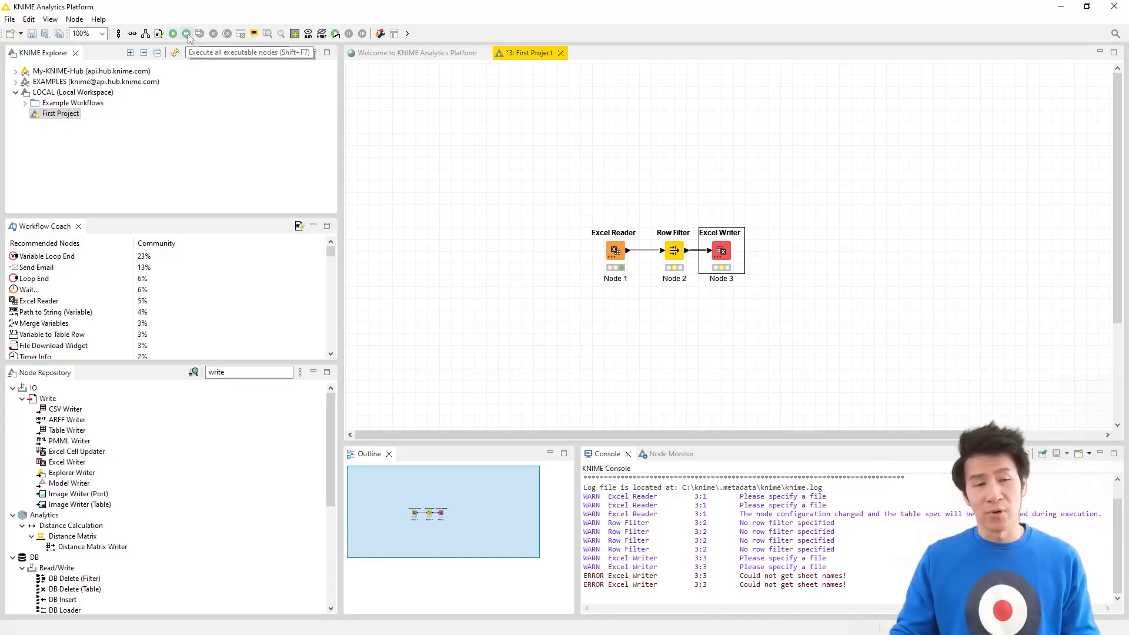
- Execute the workflow through to the Excel Writer node
{"action": "left_click", "coordinate": [619, 259]}
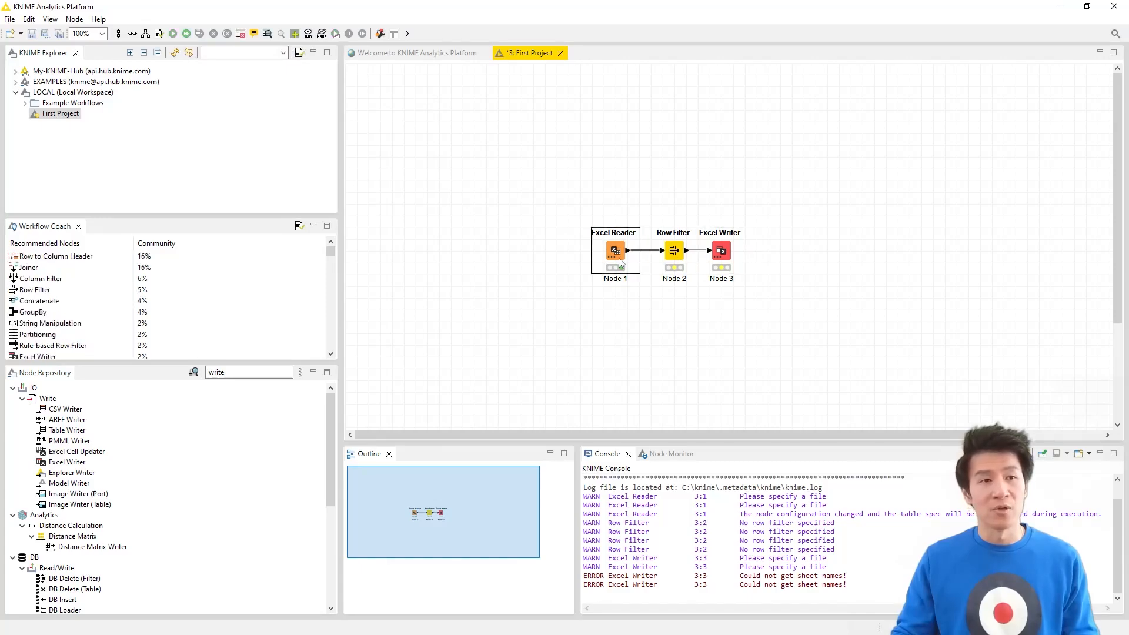
{"action": "left_click", "coordinate": [611, 257]}
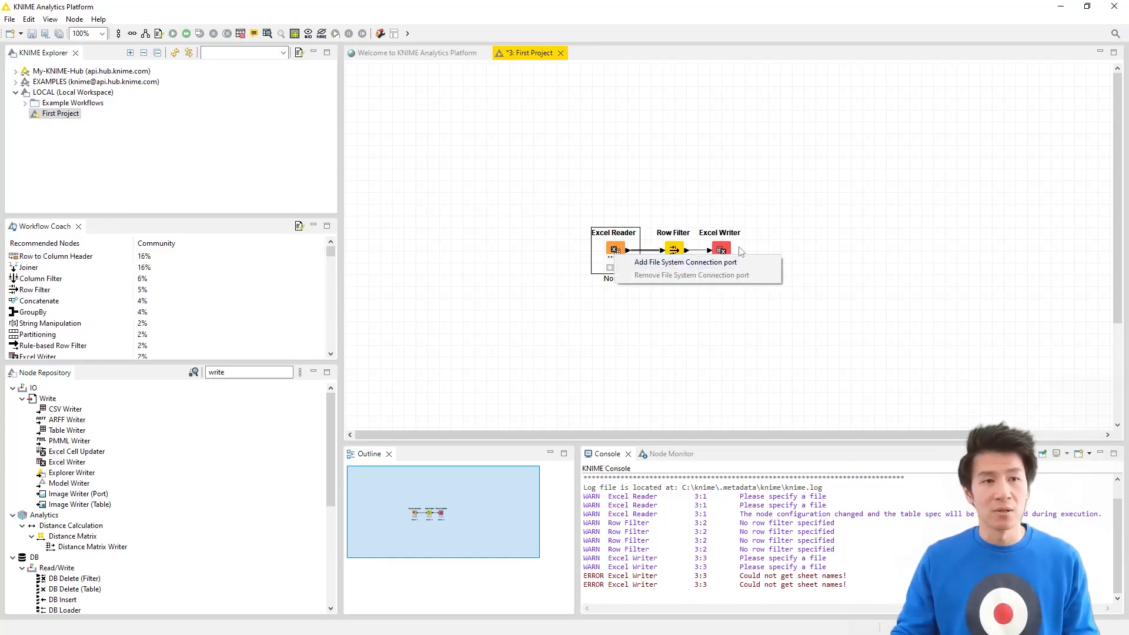
{"action": "left_click", "coordinate": [725, 250]}
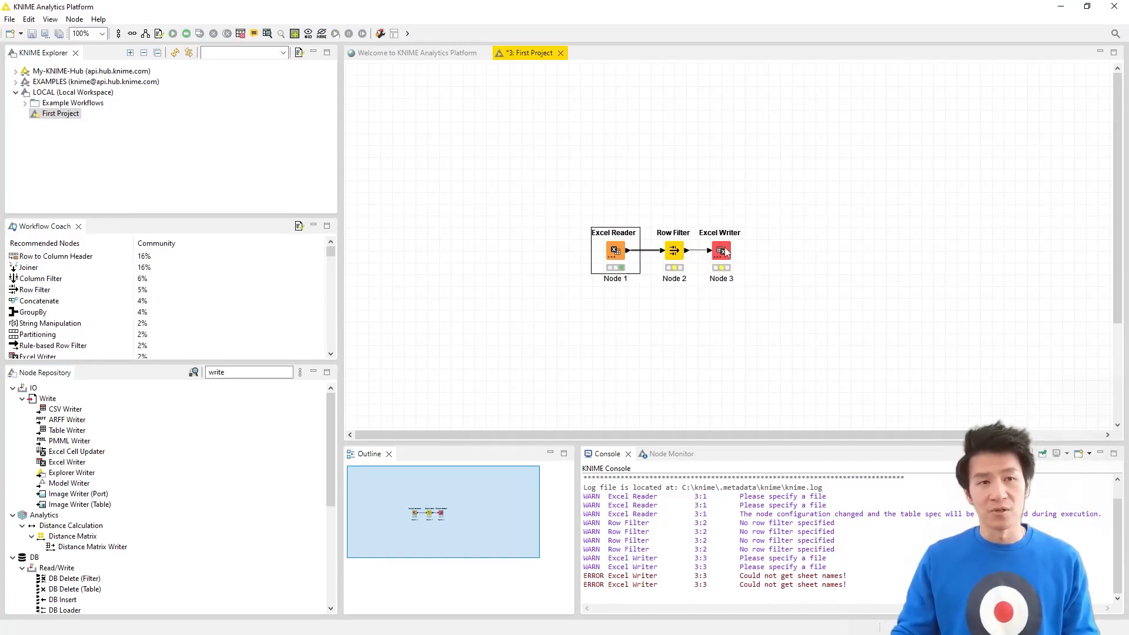
{"action": "left_click", "coordinate": [174, 35]}
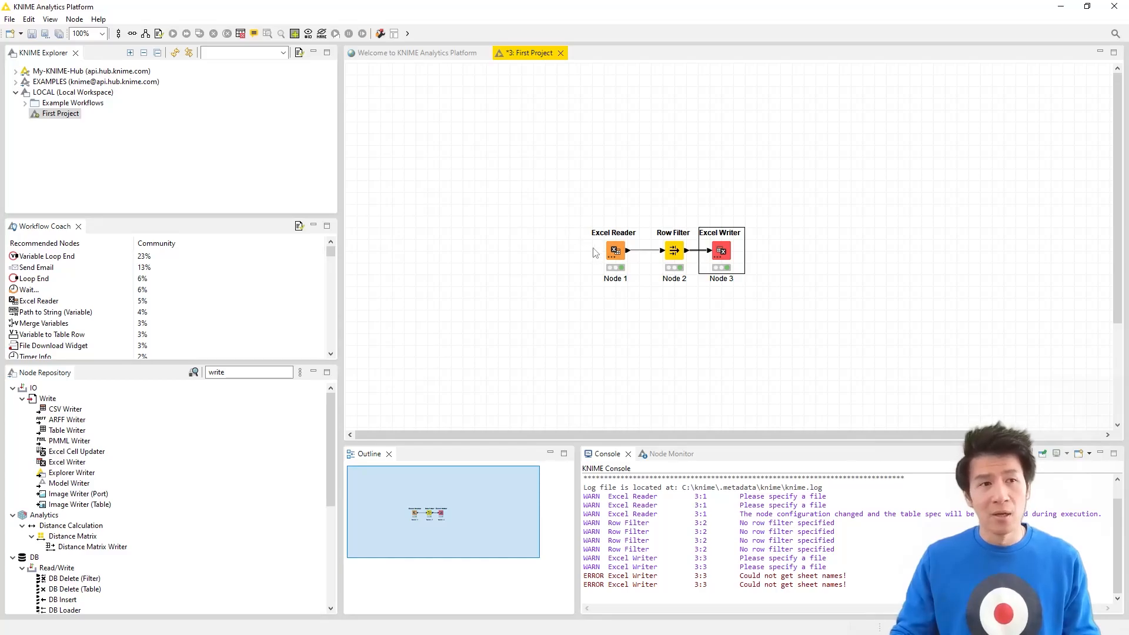
- Inspect the Excel Reader's File Table output and its configuration preview, closing both without changes
{"action": "left_click", "coordinate": [616, 253]}
{"action": "right_click", "coordinate": [616, 253]}
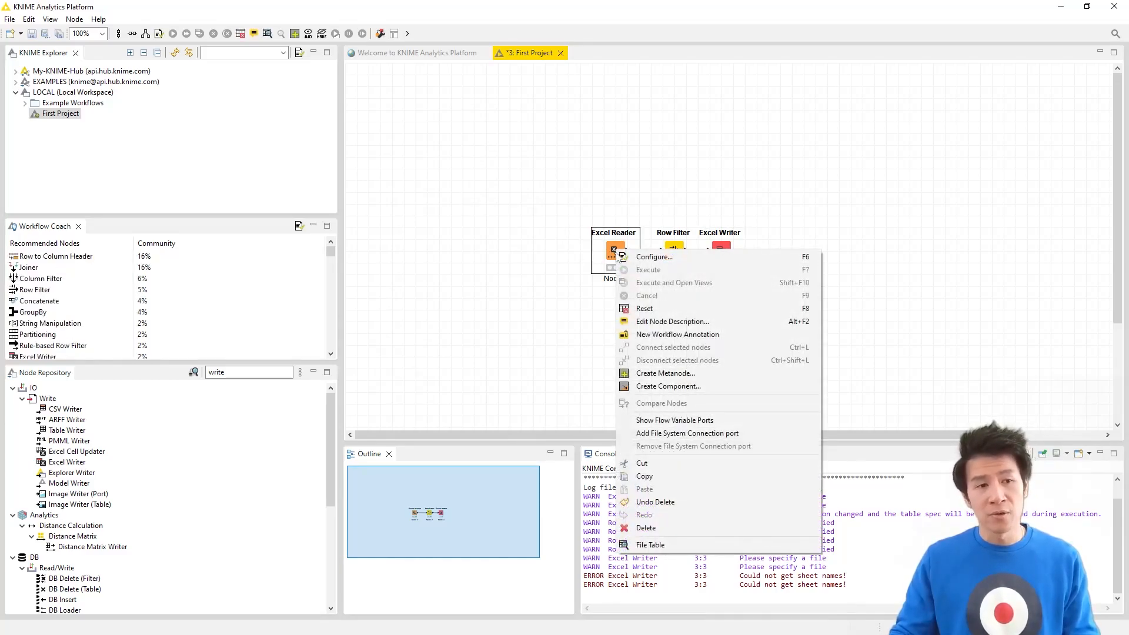
{"action": "left_click", "coordinate": [676, 549]}
{"action": "left_click_drag", "start_coordinate": [936, 524], "coordinate": [476, 268]}
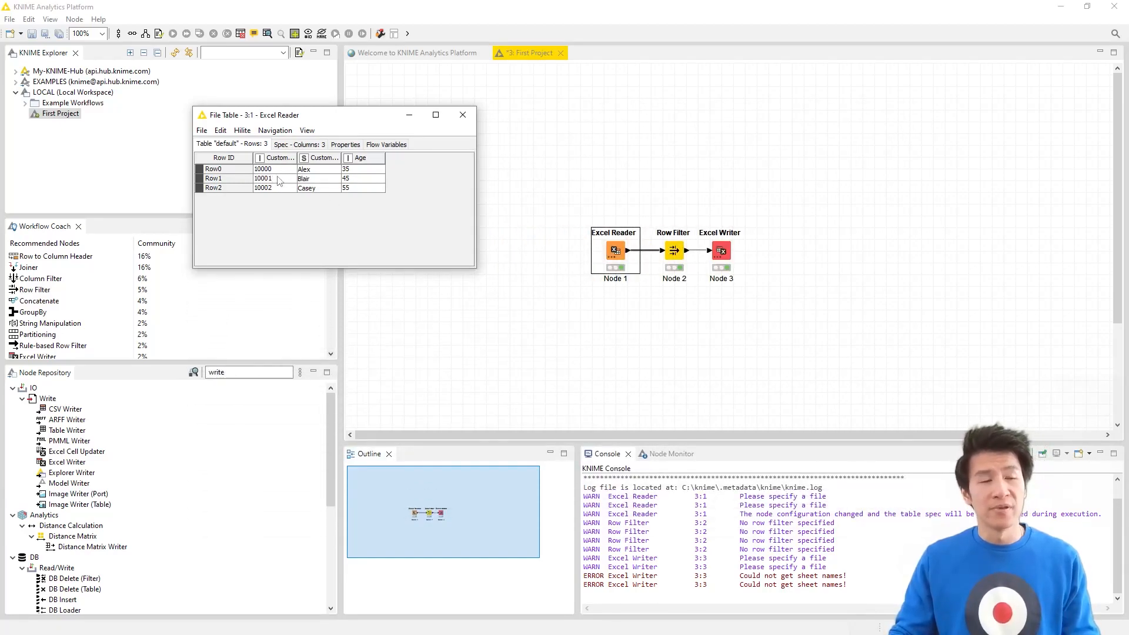
{"action": "left_click", "coordinate": [463, 115]}
{"action": "double_click", "coordinate": [614, 250]}
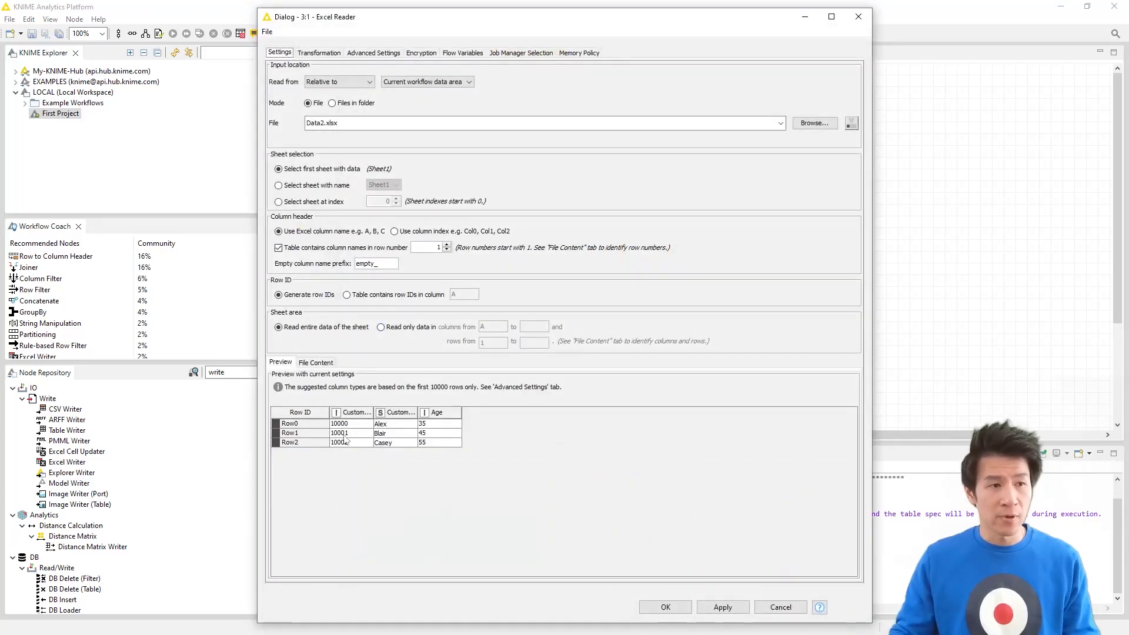
{"action": "left_click", "coordinate": [781, 607]}
- Inspect the Row Filter's Filtered output table and close it
{"action": "right_click", "coordinate": [677, 251]}
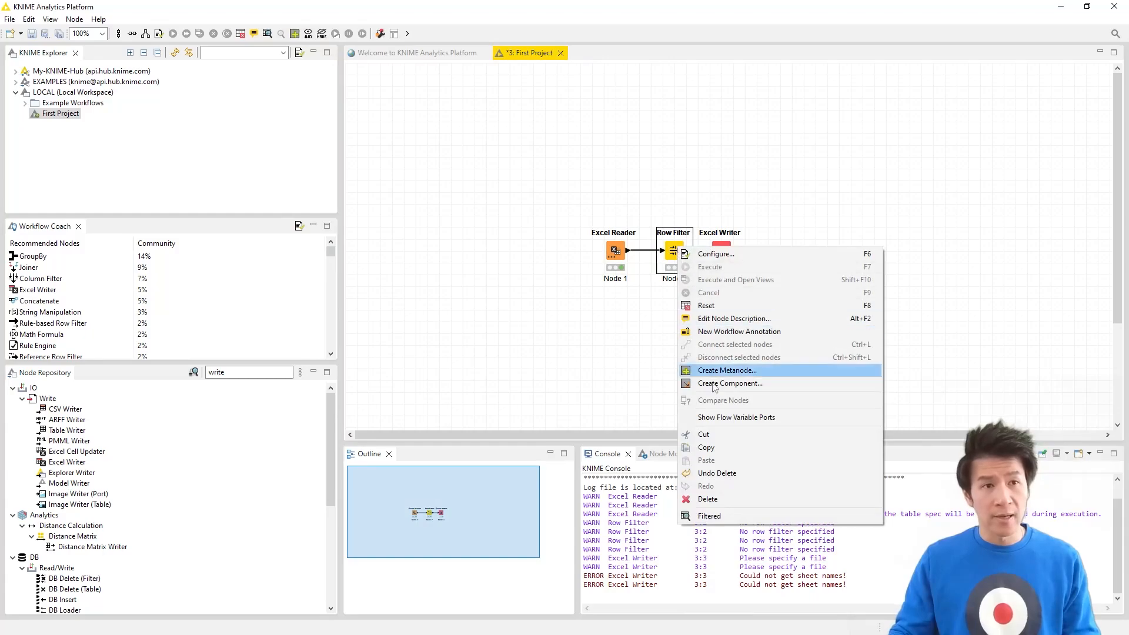
{"action": "left_click", "coordinate": [710, 516]}
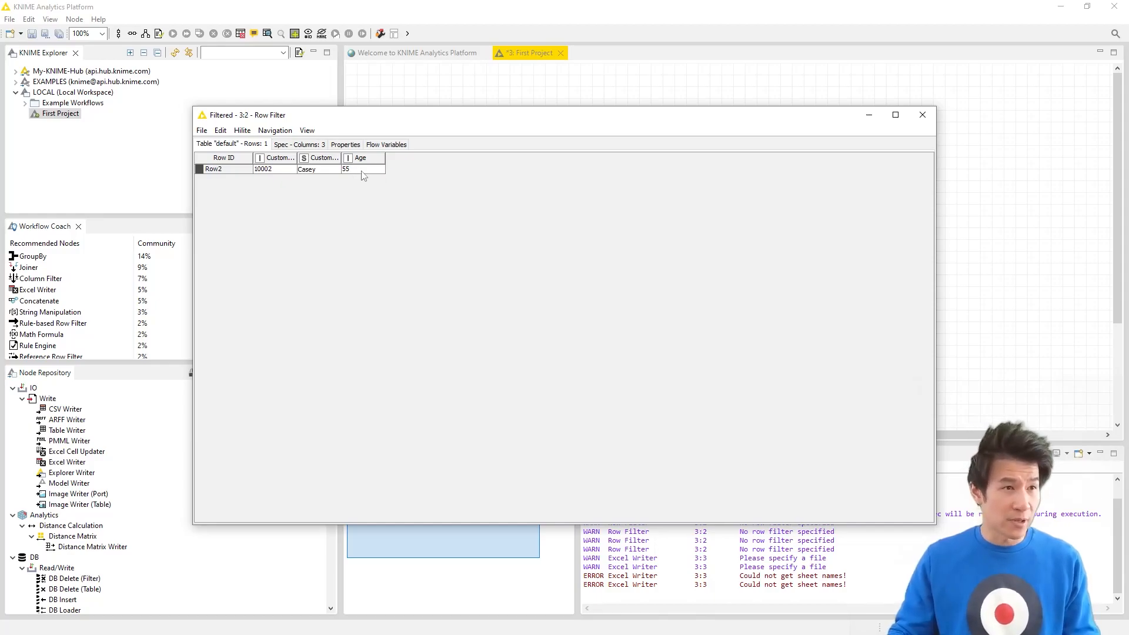
{"action": "left_click", "coordinate": [922, 115]}
- Check whether the Excel Writer node offers an output table to view, without choosing any action
{"action": "left_click", "coordinate": [723, 252]}
{"action": "right_click", "coordinate": [725, 251]}
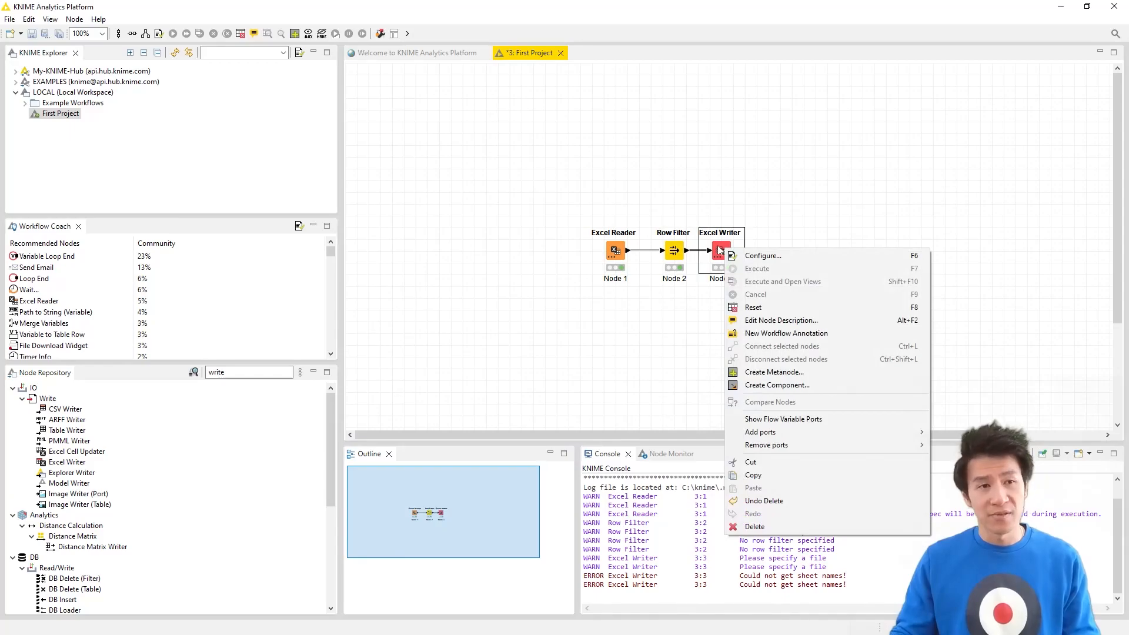
{"action": "left_click", "coordinate": [721, 252]}
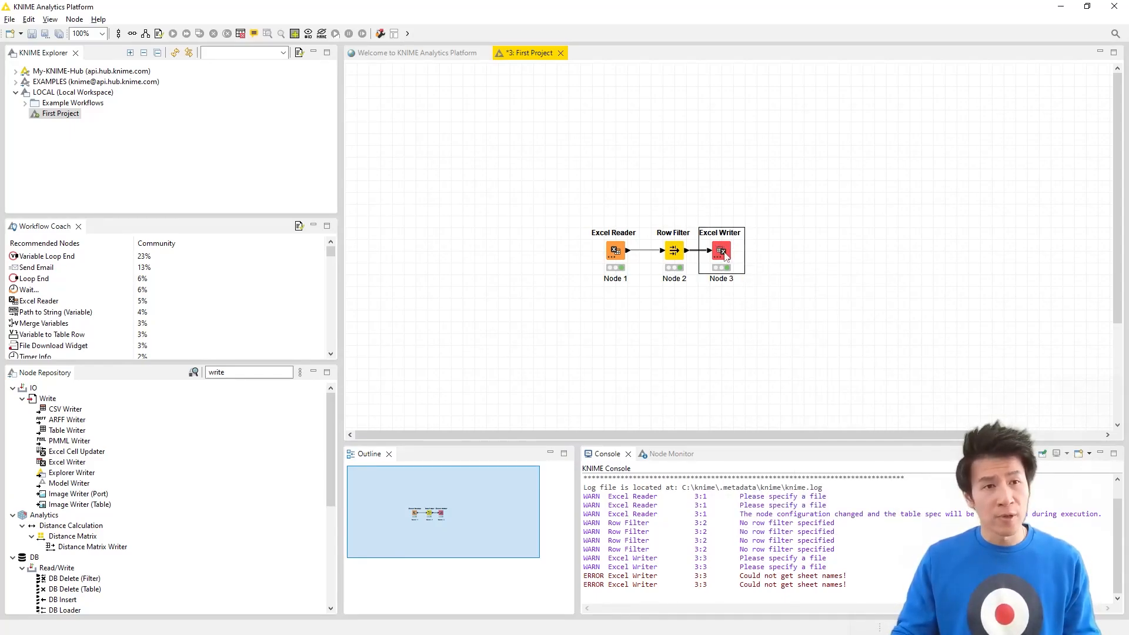
- Switch to File Explorer and open Filtered Data.xlsx from the First Project data folder
{"action": "key", "text": "alt+Tab"}
{"action": "left_click", "coordinate": [526, 338]}
{"action": "left_click", "coordinate": [520, 238]}
{"action": "left_click", "coordinate": [383, 234]}
{"action": "left_click", "coordinate": [406, 284]}
{"action": "key", "text": "Return"}
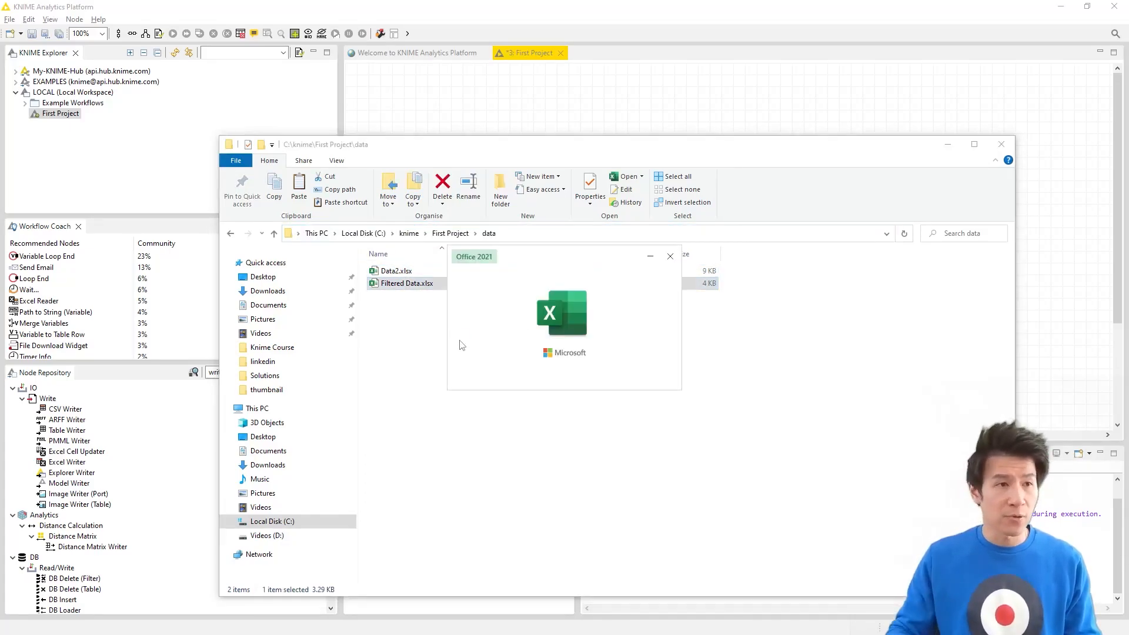
- Fit the column widths in Filtered Data.xlsx to read its contents, close the workbook and return to KNIME
{"action": "double_click", "coordinate": [118, 226]}
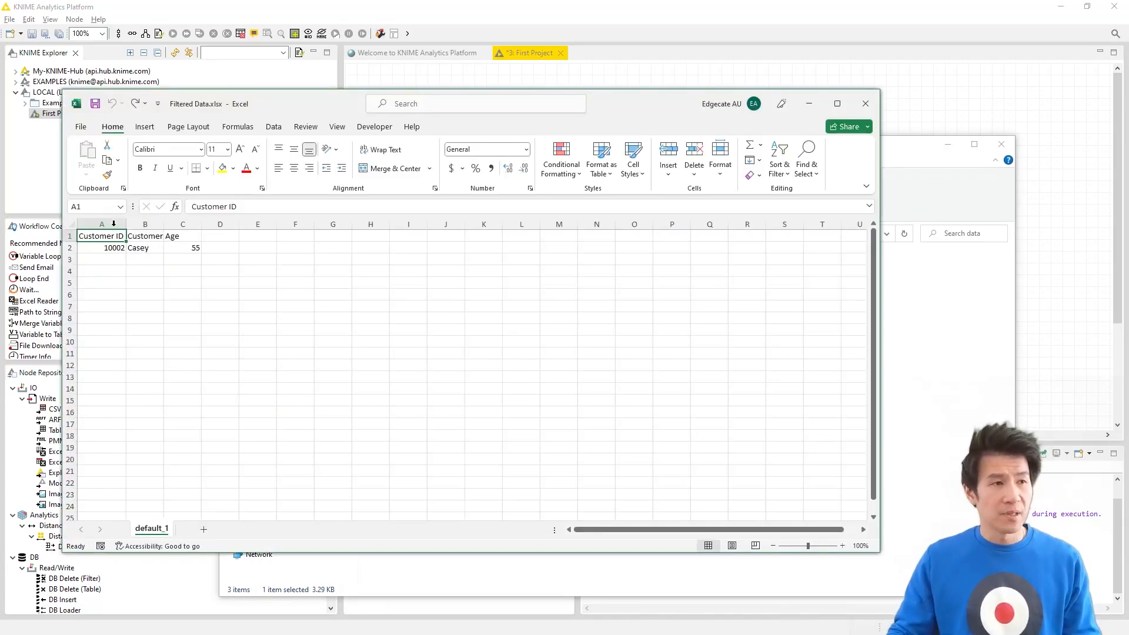
{"action": "double_click", "coordinate": [163, 226]}
{"action": "double_click", "coordinate": [229, 226]}
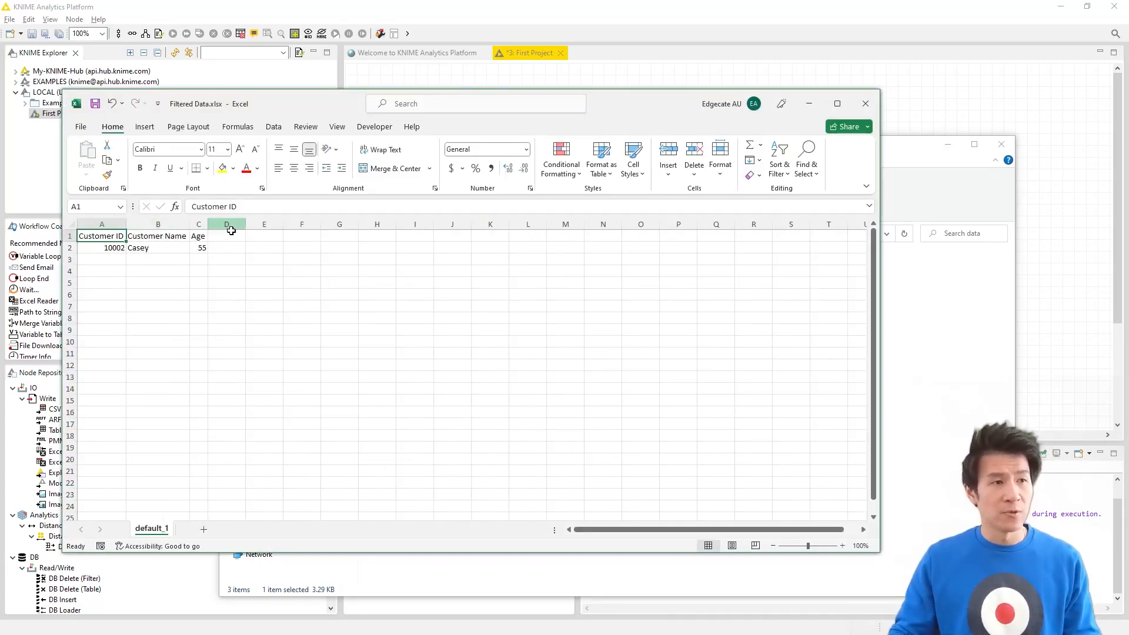
{"action": "left_click", "coordinate": [865, 104]}
{"action": "left_click", "coordinate": [581, 340]}
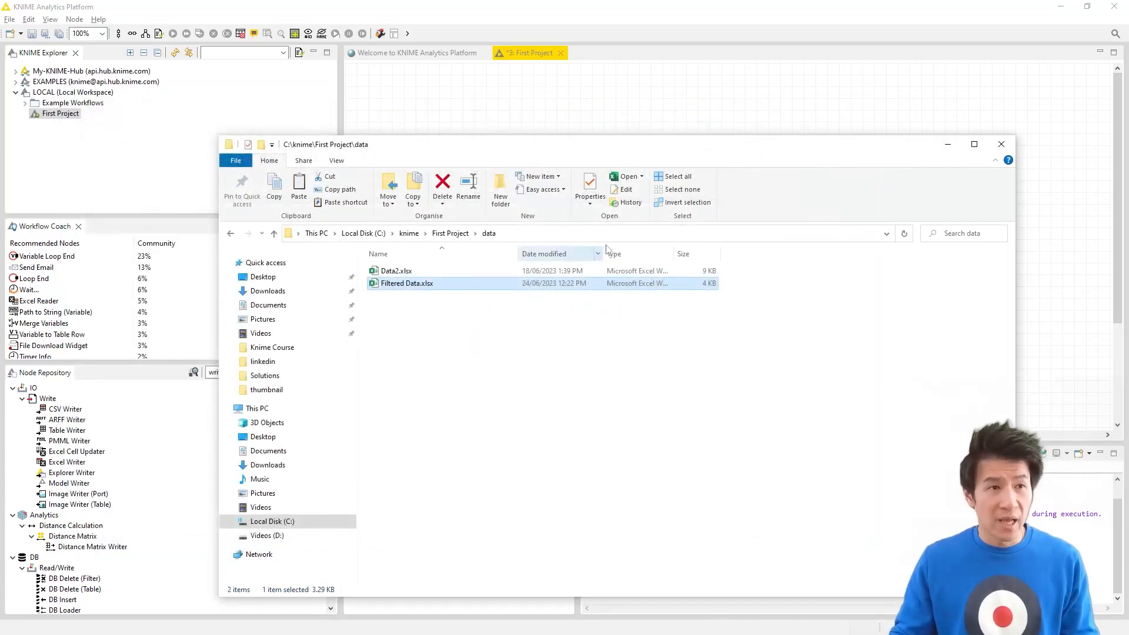
{"action": "left_click", "coordinate": [647, 114]}
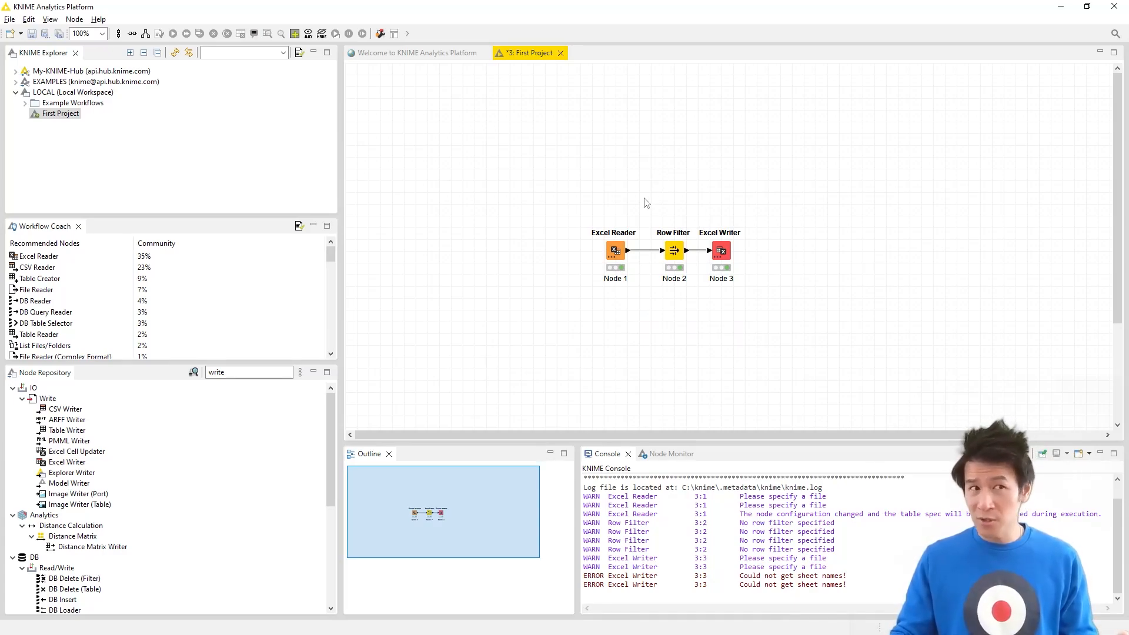
{"action": "left_click", "coordinate": [615, 251]}
{"action": "left_click", "coordinate": [674, 250]}
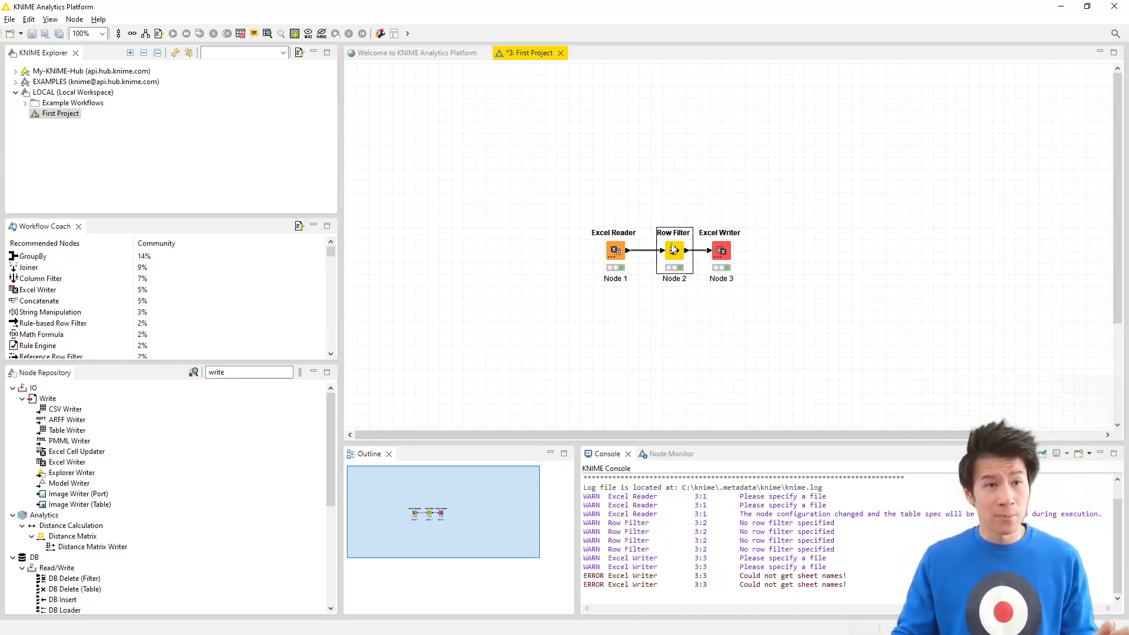
{"action": "left_click", "coordinate": [720, 250]}
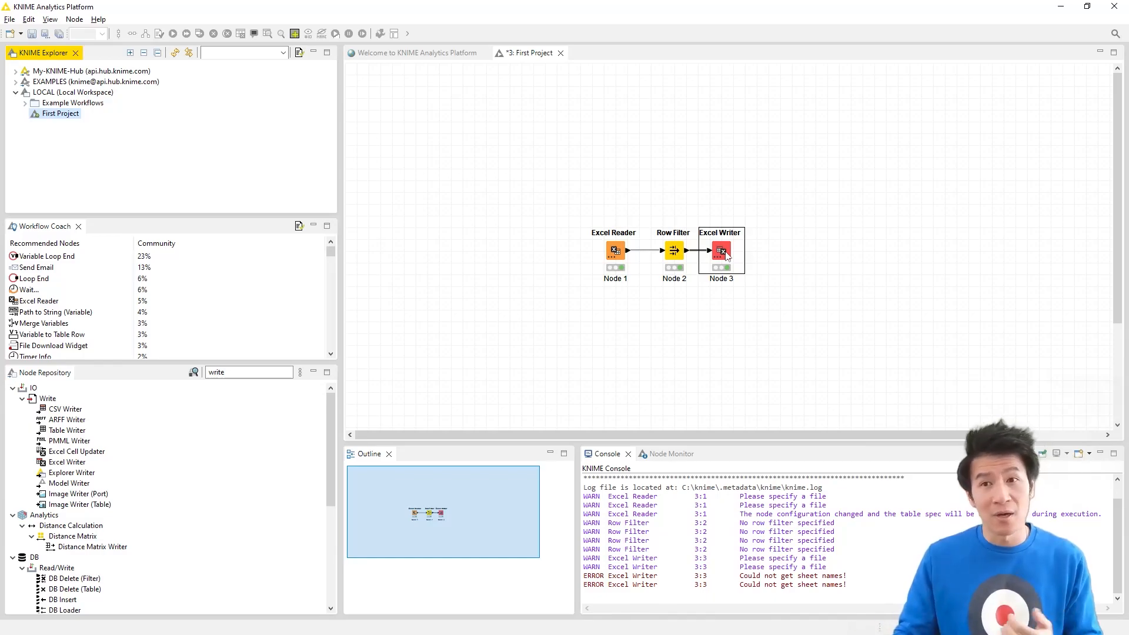
{"action": "left_click", "coordinate": [103, 72]}
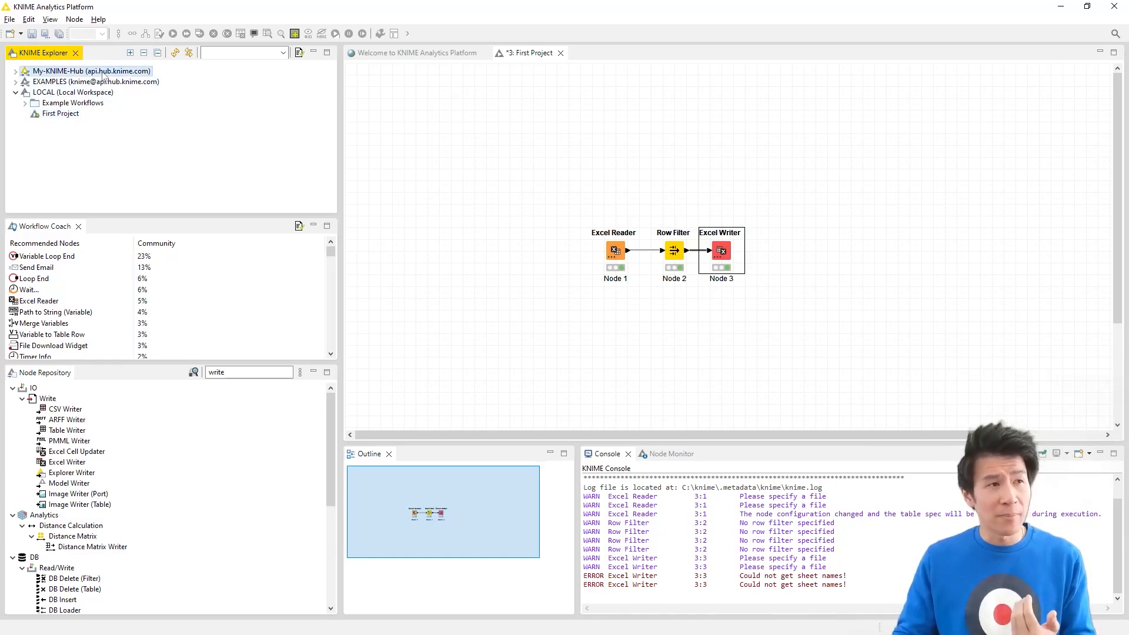